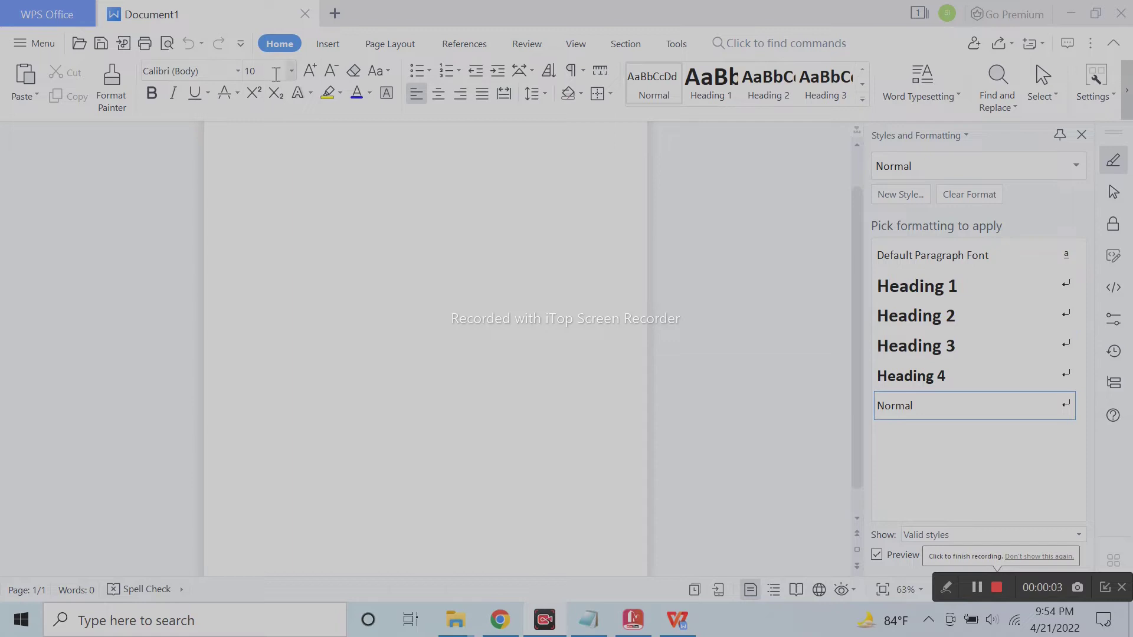
Set the Top, Bottom, Left and Right page margins all to 0 in.
click(383, 42)
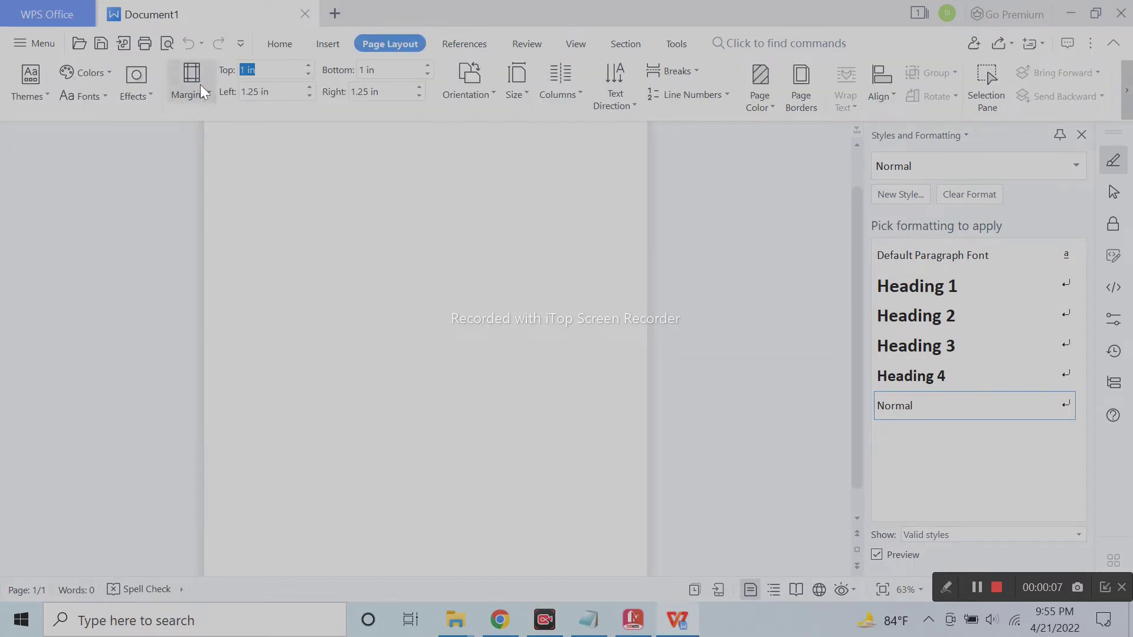
scroll(439, 341, down, 2)
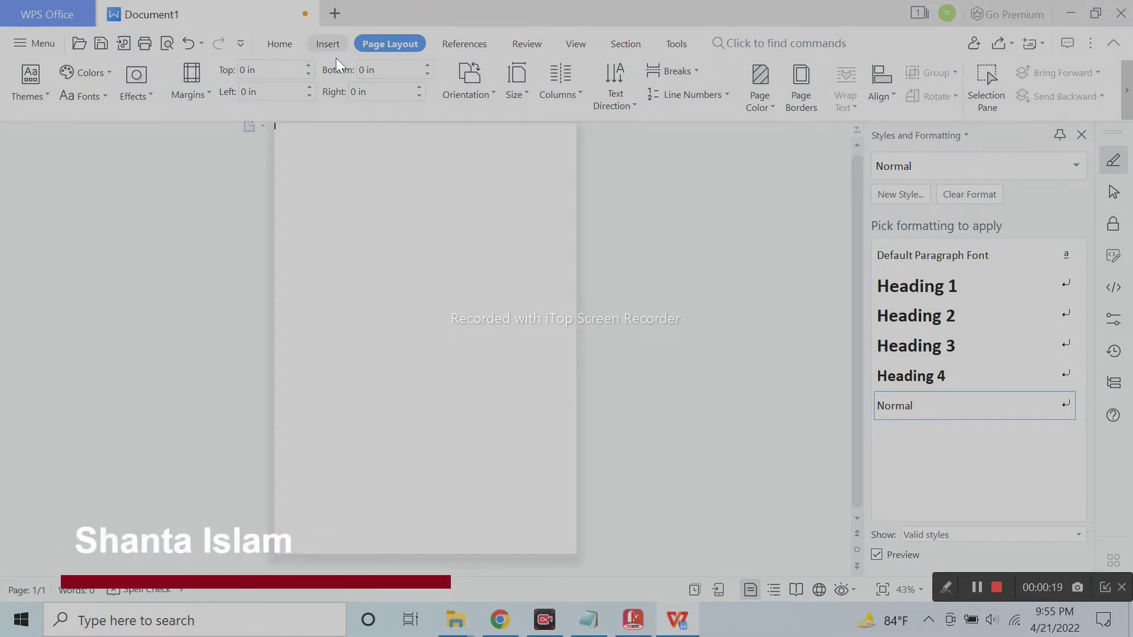
click(328, 44)
Draw an 8.33 by 3.78 in rectangle across the page top and show its fill settings.
click(282, 94)
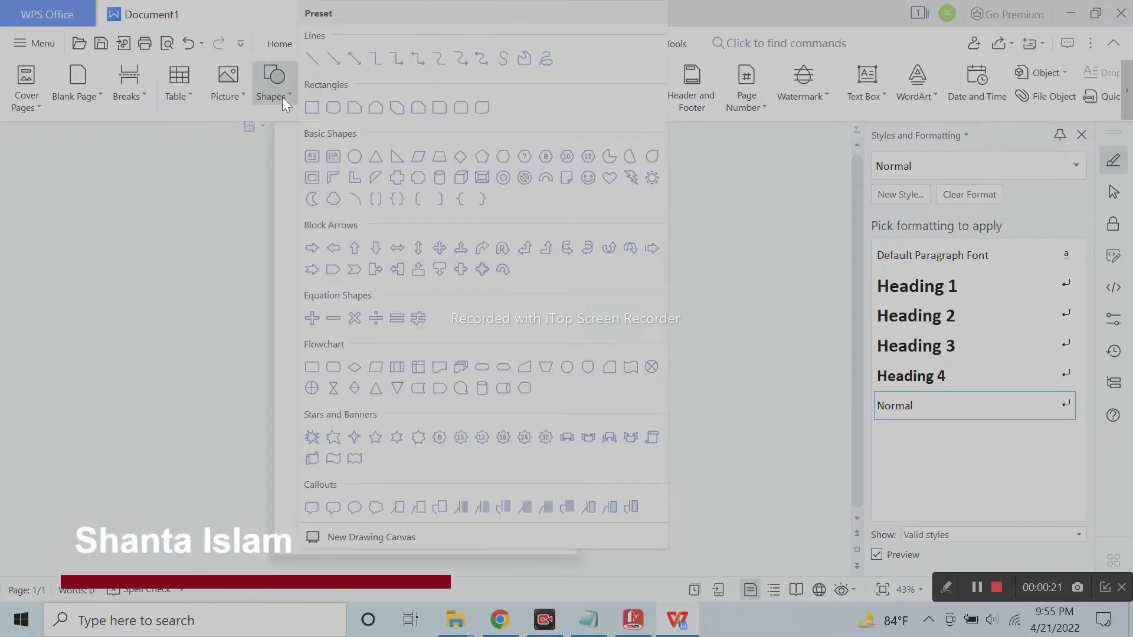
click(316, 154)
drag(276, 131, 577, 260)
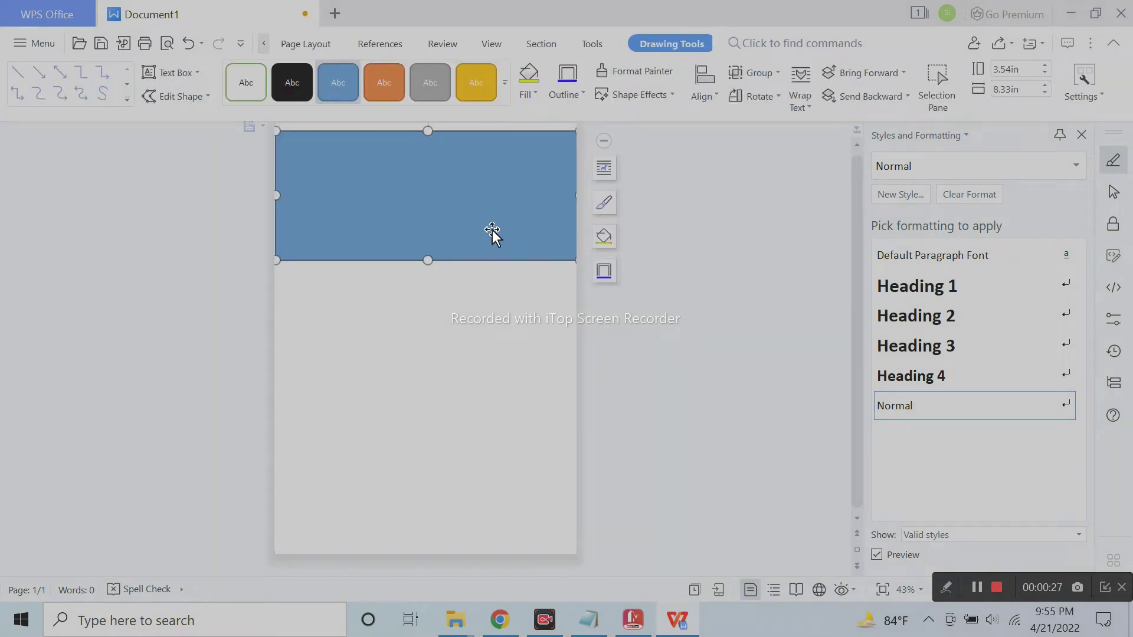
drag(428, 131, 428, 122)
double_click(480, 206)
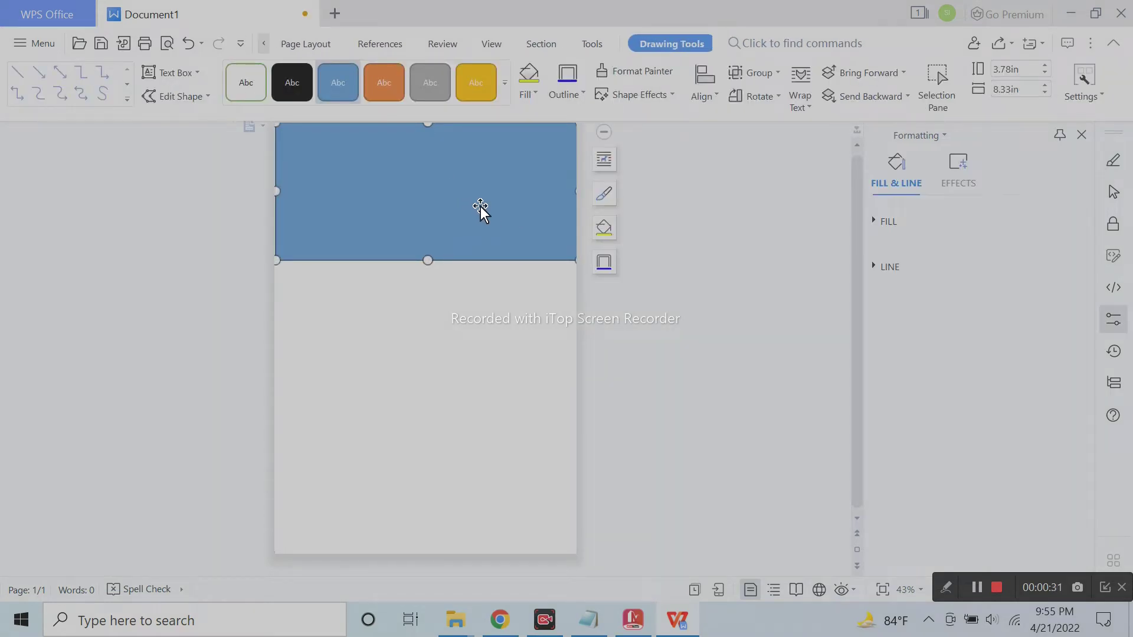
click(882, 218)
Fill the top rectangle with the standard purple colour.
click(895, 449)
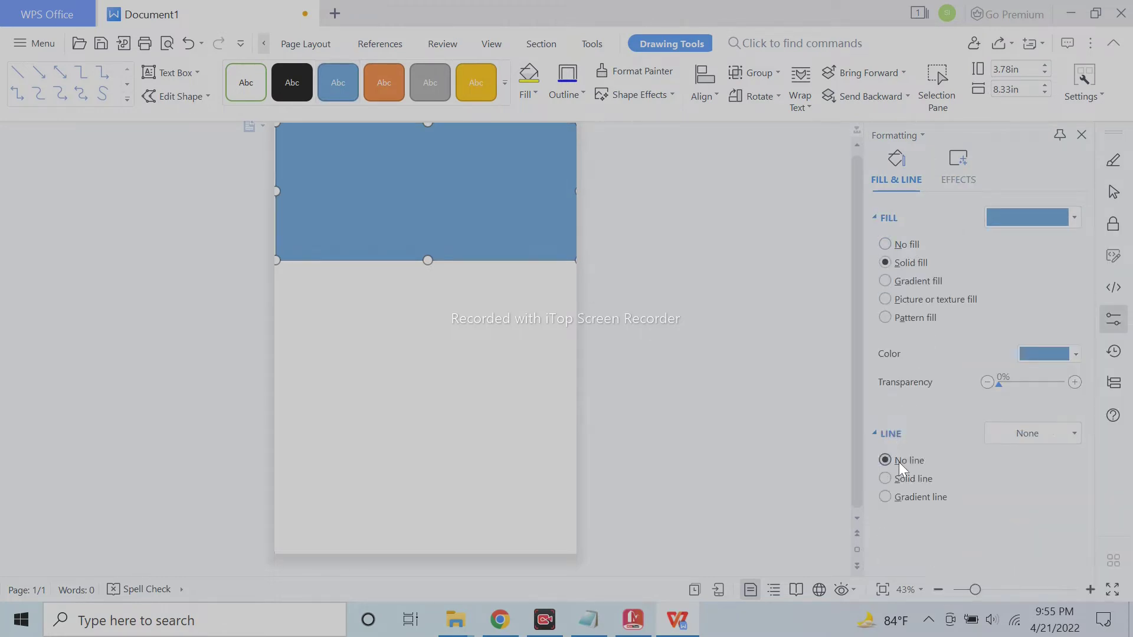
click(1038, 354)
click(1021, 525)
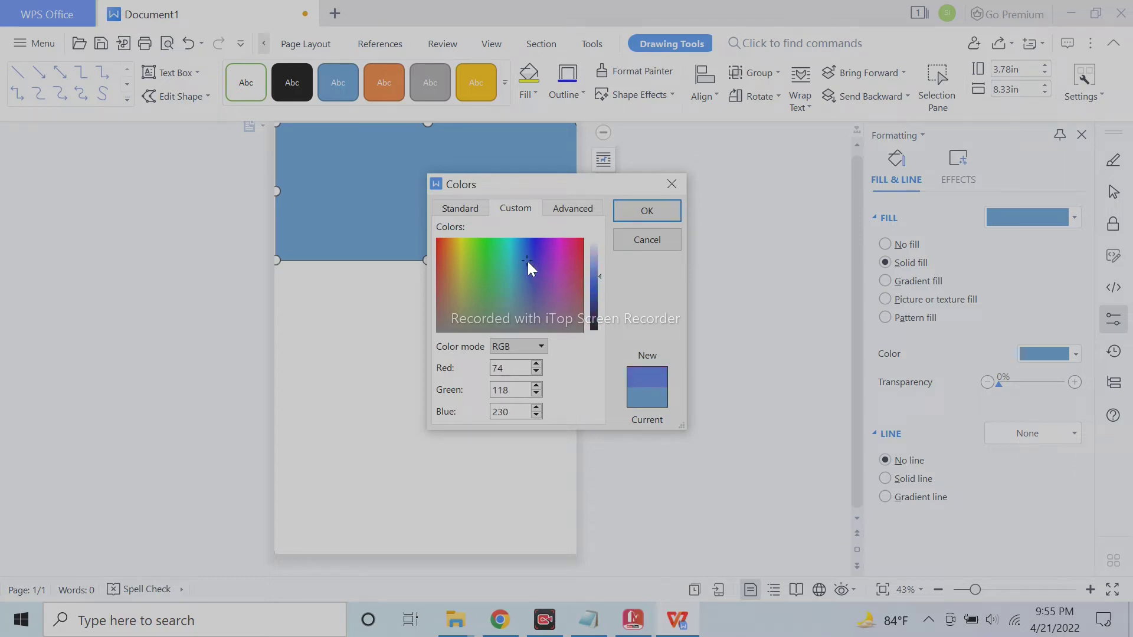
drag(528, 263, 532, 249)
click(671, 175)
click(1048, 356)
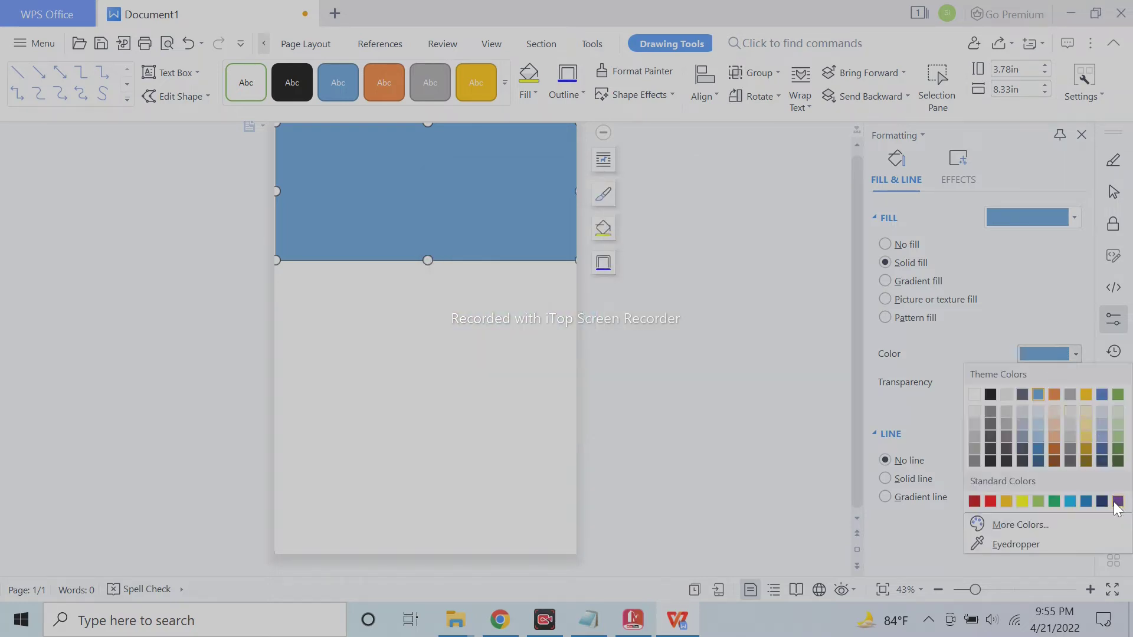
click(1117, 502)
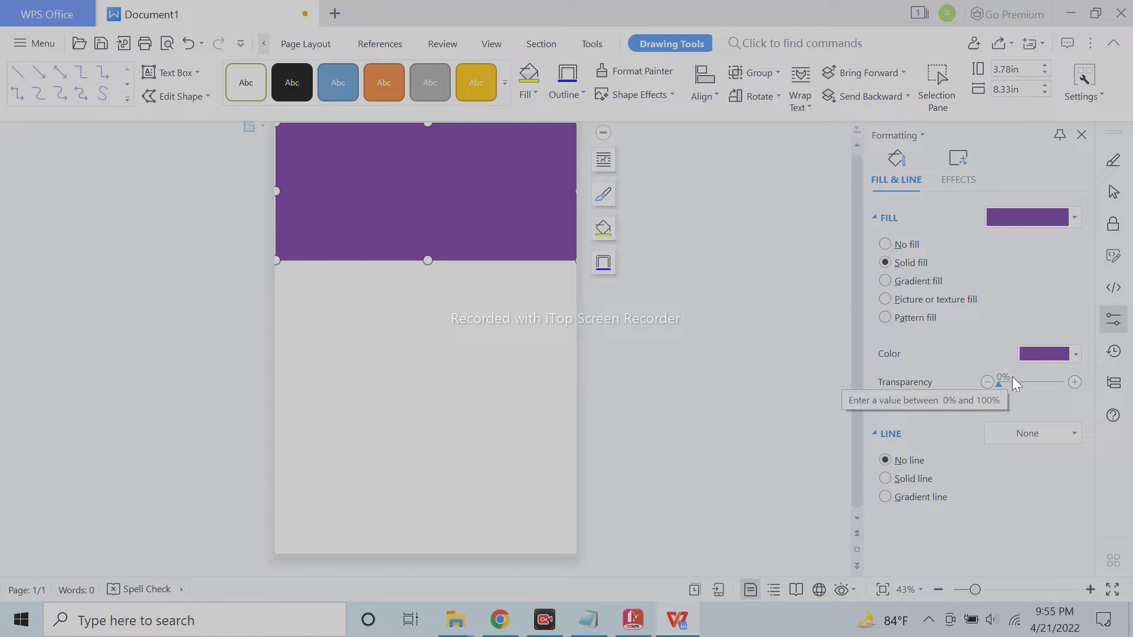
Darken the rectangle's fill to a custom dark purple, RGB 83, 35, 120.
click(1044, 354)
click(1021, 525)
click(601, 293)
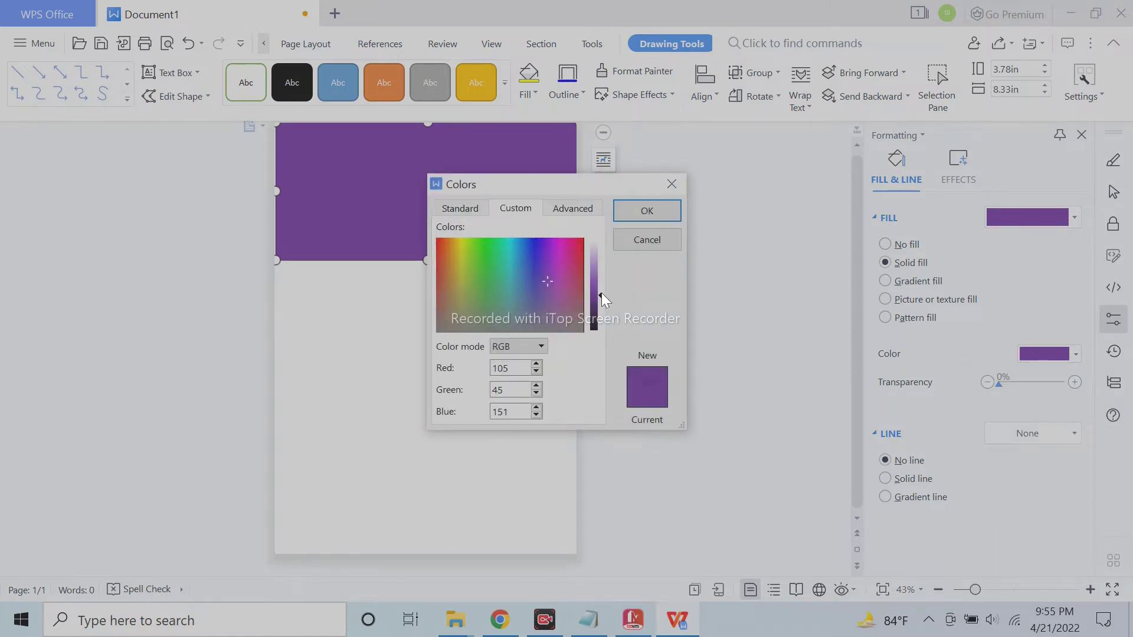
click(663, 214)
click(1044, 354)
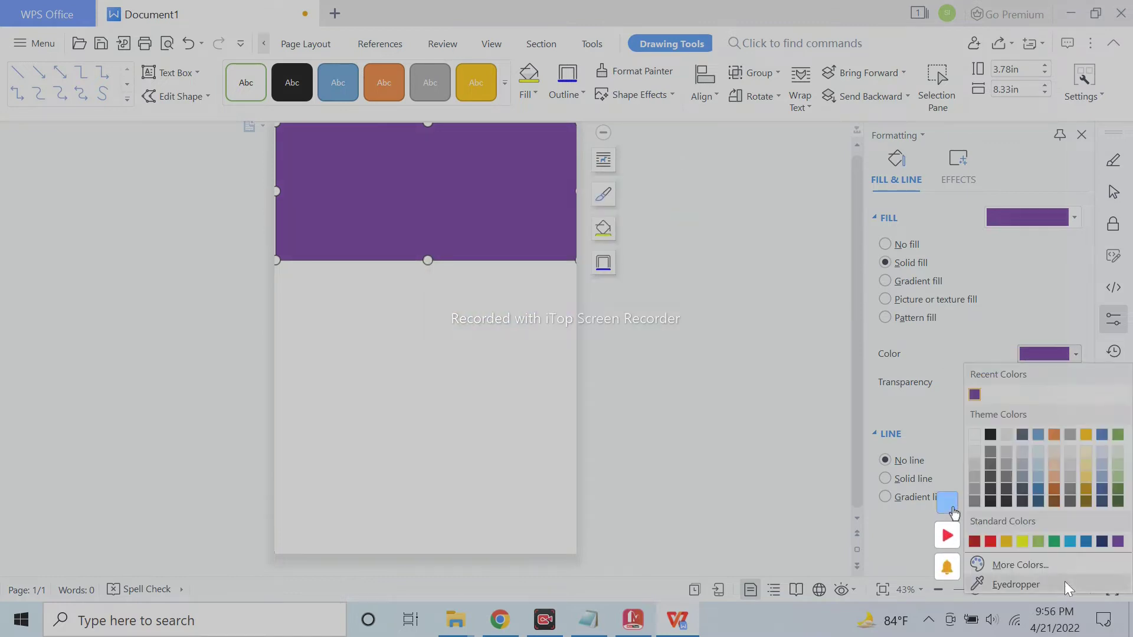
click(1021, 525)
click(600, 302)
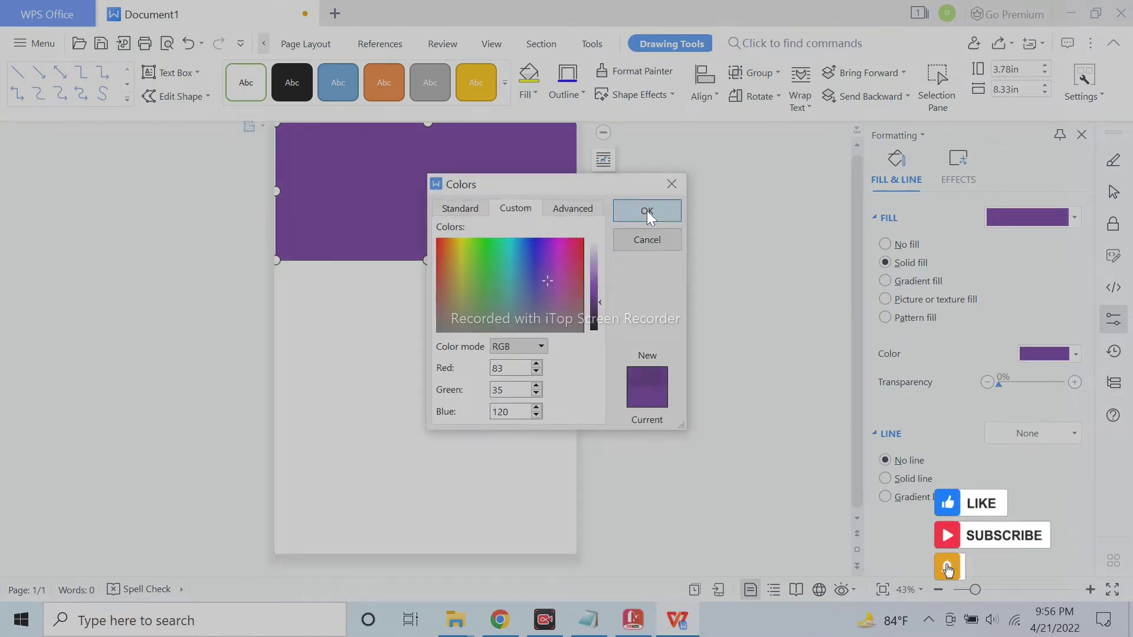
click(647, 212)
click(264, 45)
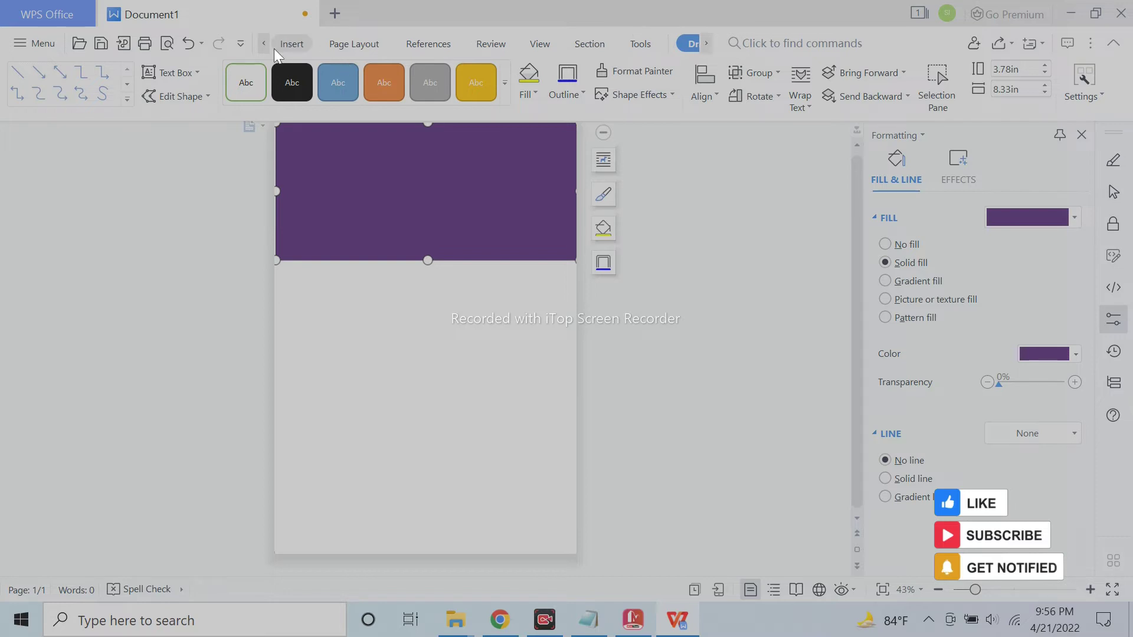
Draw a text box on the purple band holding the title COVER DESIGN.
click(295, 44)
click(274, 83)
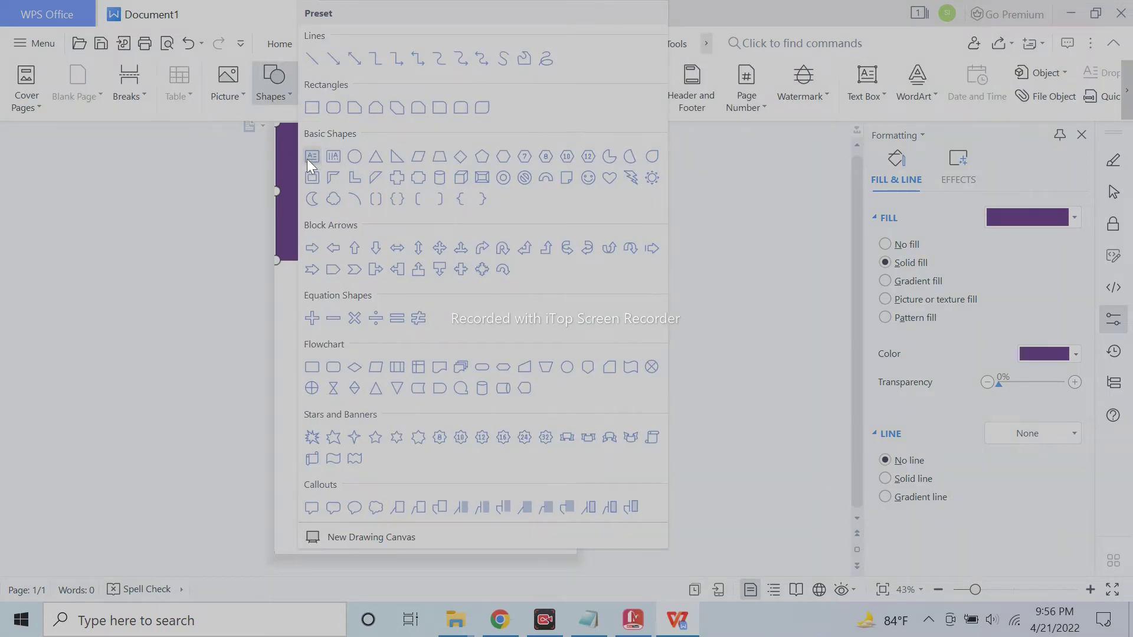
click(307, 158)
drag(410, 141, 560, 229)
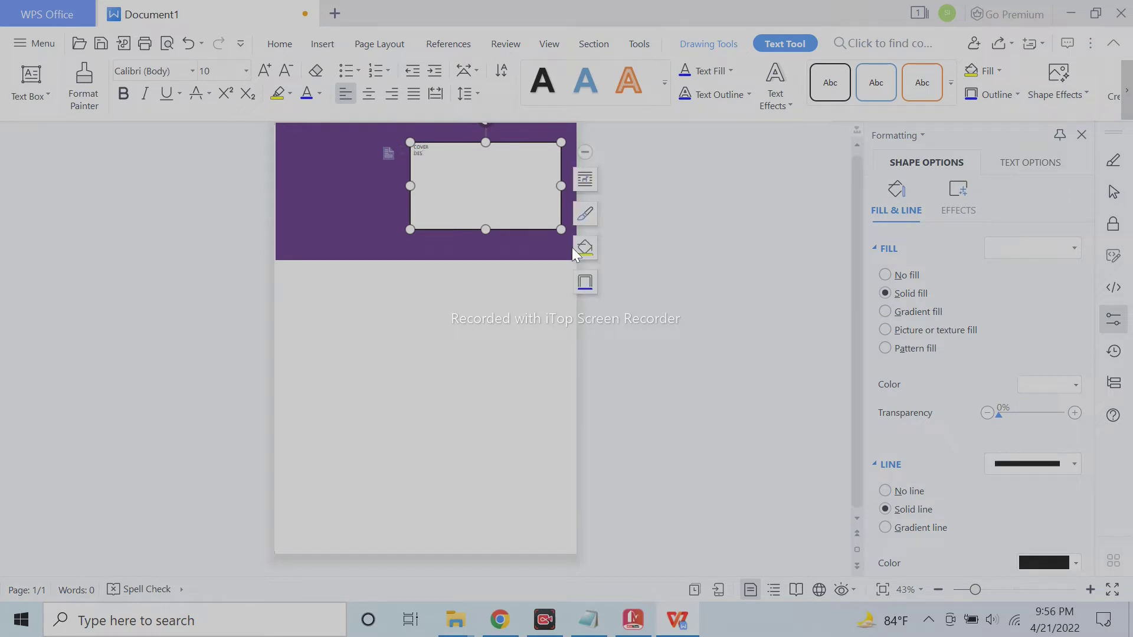
Make the title text 72 pt and enlarge the word COVER to 80 pt.
click(246, 71)
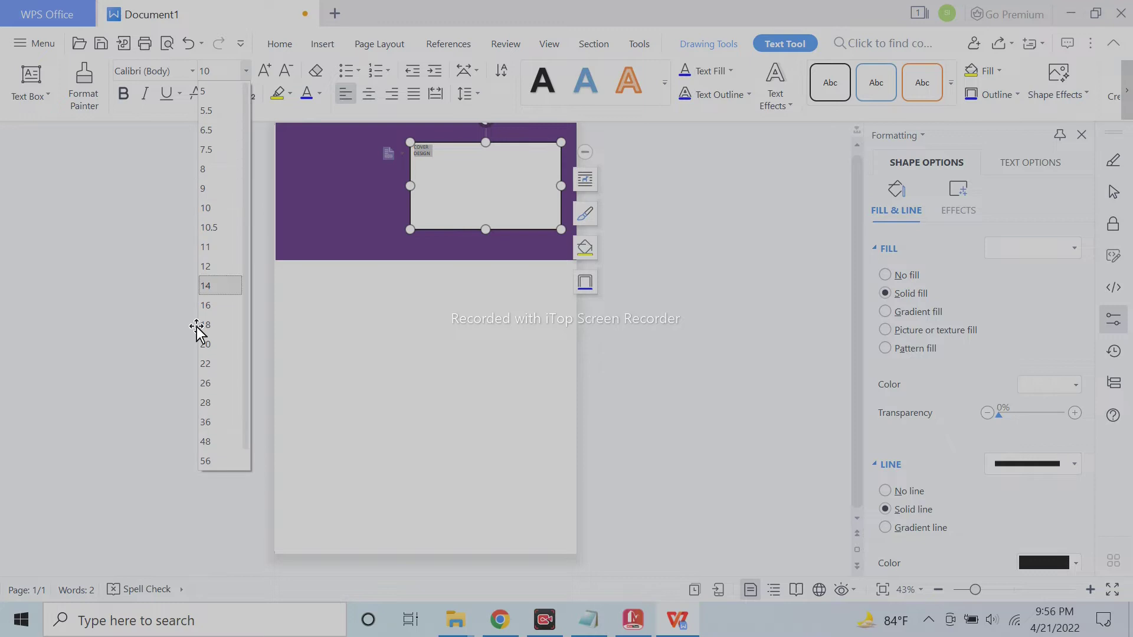
click(228, 463)
click(264, 71)
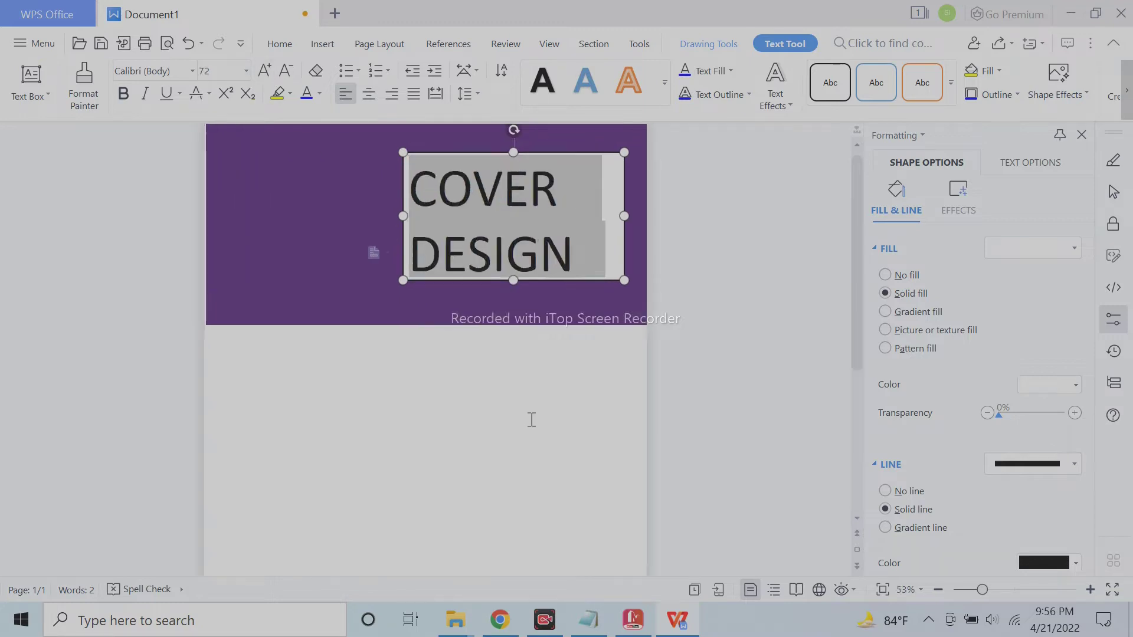
scroll(531, 419, up, 6)
drag(649, 236, 401, 236)
click(264, 71)
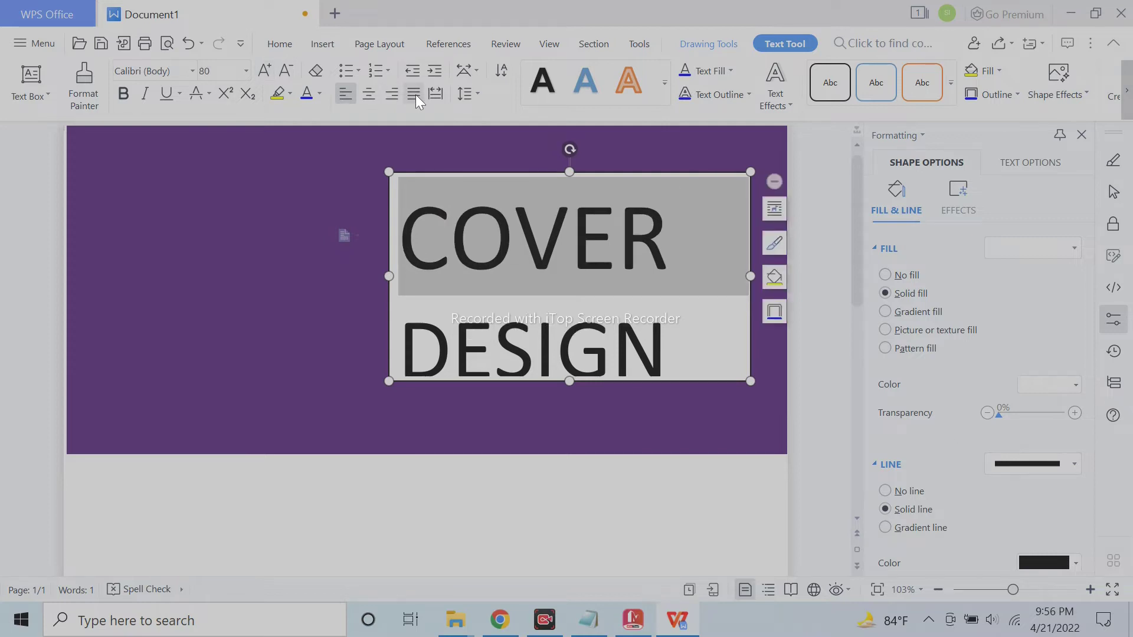
Right-align the title and set the word DESIGN to 36 pt.
key(ctrl+a)
click(391, 93)
click(630, 348)
double_click(565, 352)
click(282, 66)
click(282, 66)
click(282, 66)
click(271, 70)
Tighten the title box and give it no outline and no fill.
drag(570, 385, 570, 349)
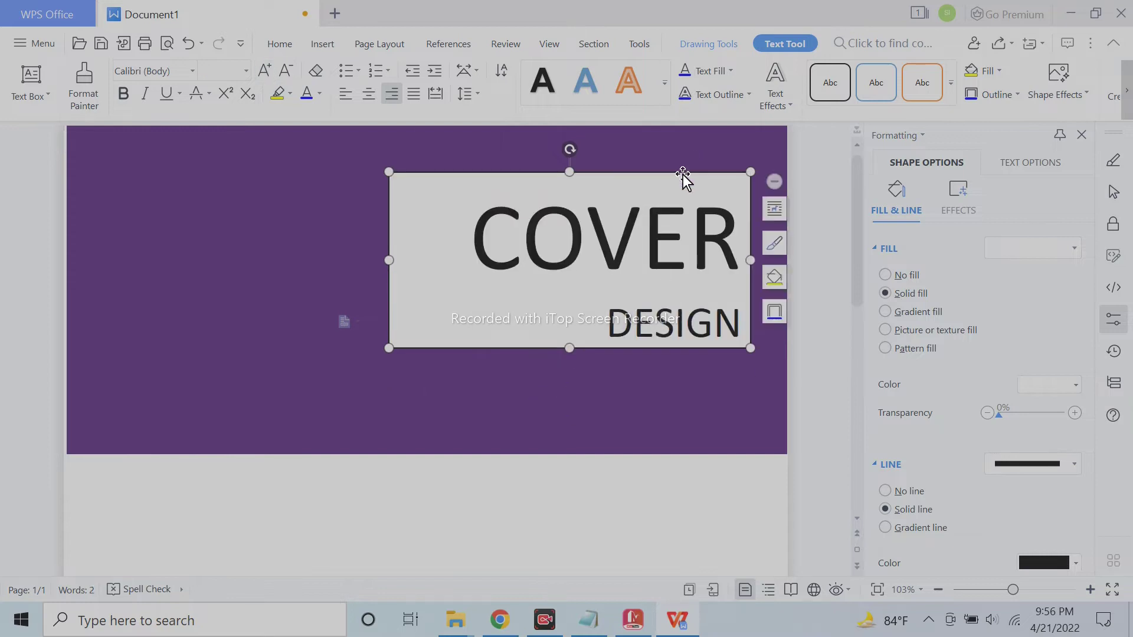
drag(569, 172, 569, 176)
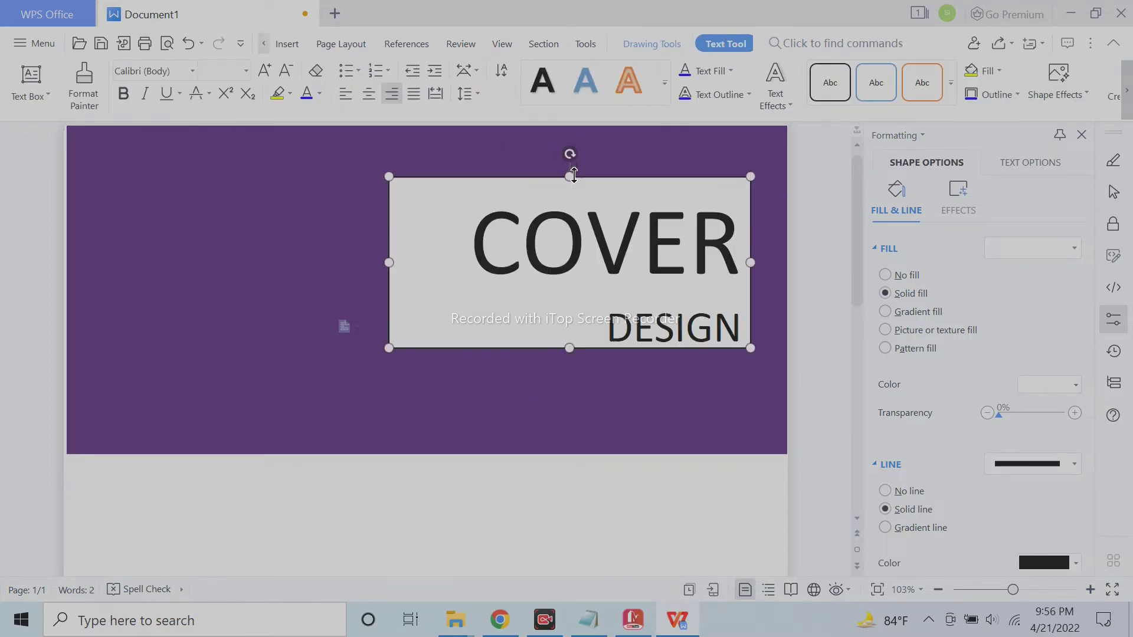
click(914, 489)
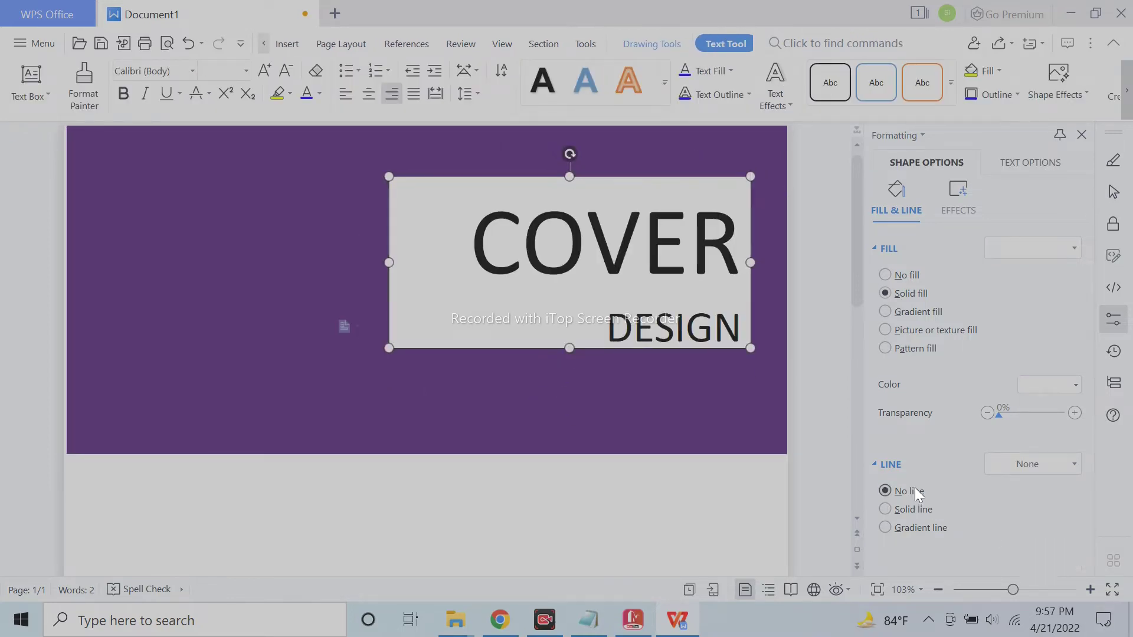
click(908, 276)
Make the COVER DESIGN text bold and light grey.
click(318, 93)
click(310, 157)
click(123, 93)
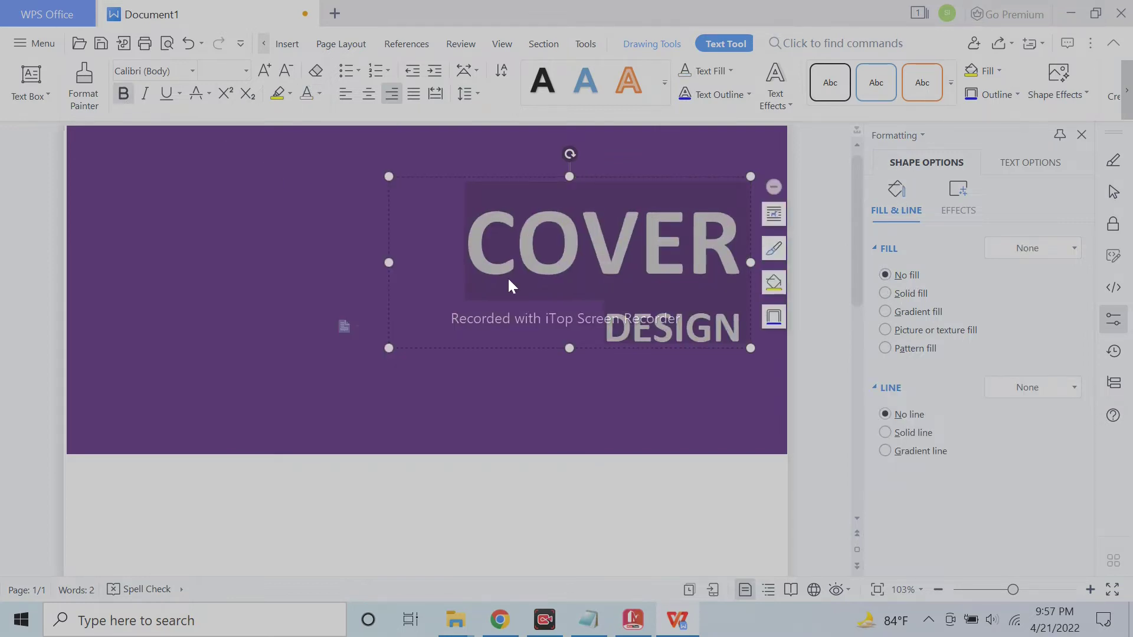
click(707, 412)
click(581, 308)
double_click(656, 324)
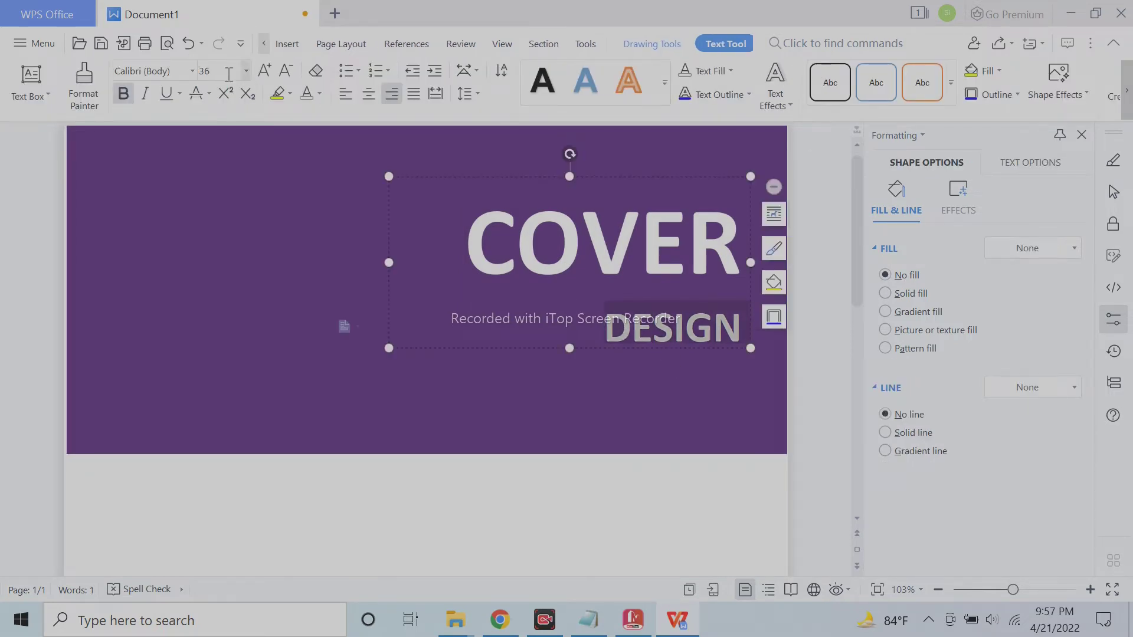
click(191, 75)
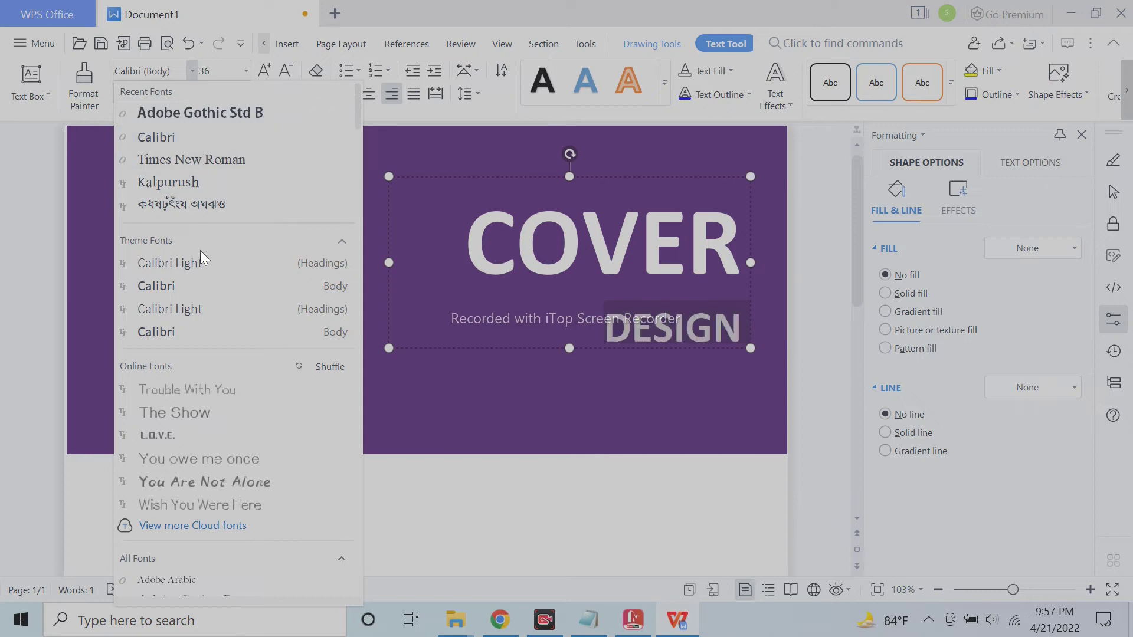
Set DESIGN in Bahnschrift Condensed and color it gold.
scroll(200, 346, down, 3)
scroll(226, 371, down, 3)
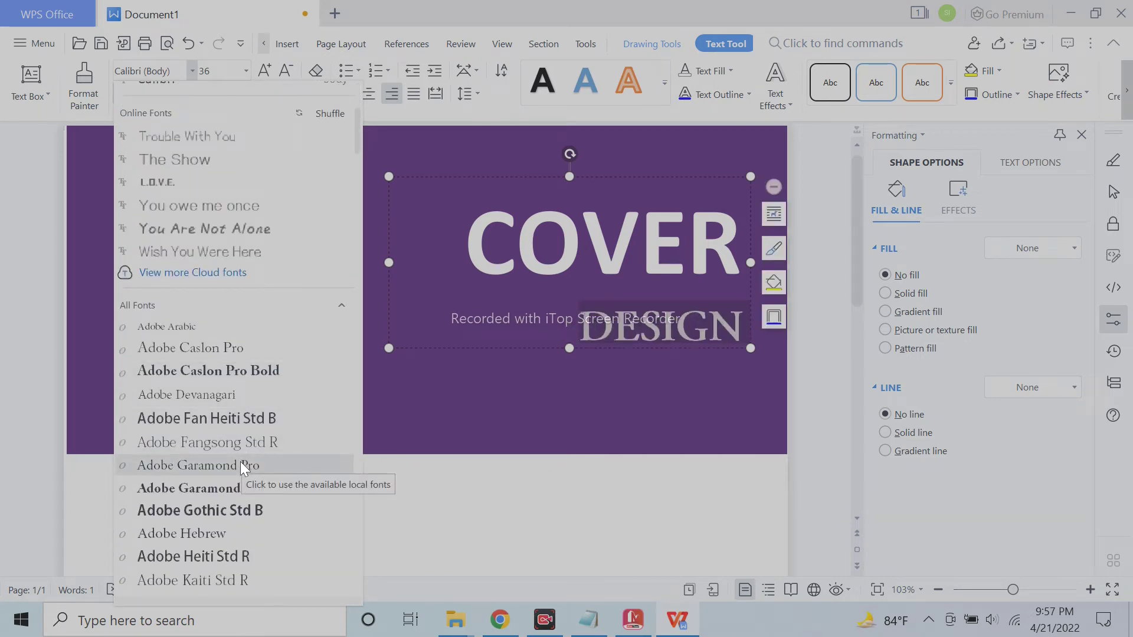
scroll(238, 449, down, 3)
scroll(236, 414, down, 3)
scroll(225, 491, down, 3)
scroll(224, 505, down, 4)
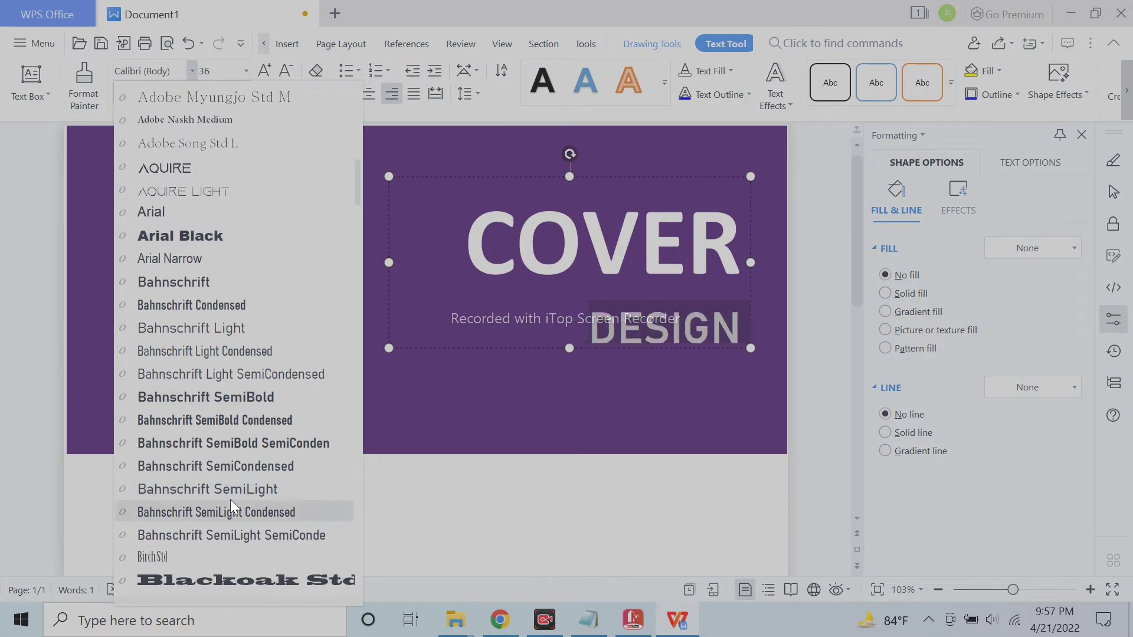
click(206, 304)
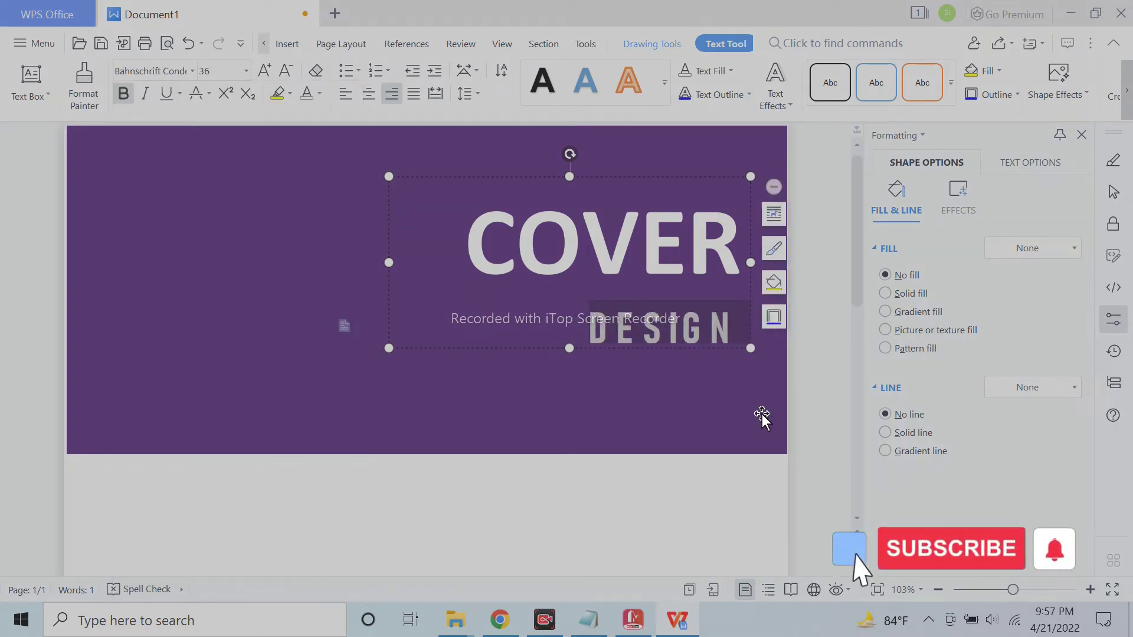
click(322, 93)
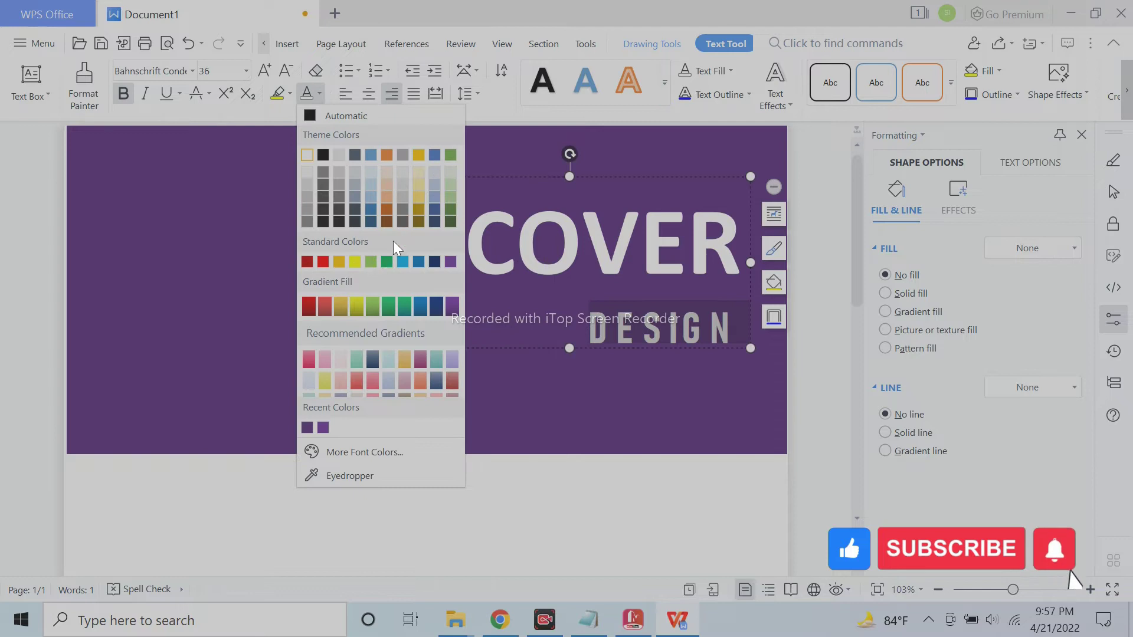
click(419, 200)
click(797, 410)
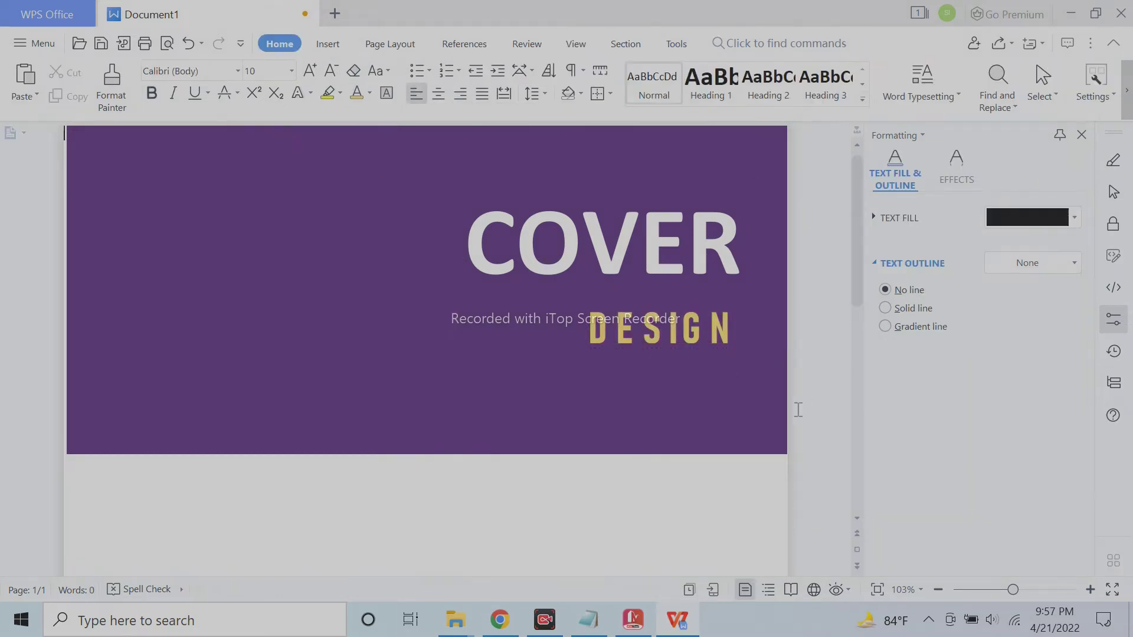
click(699, 363)
drag(736, 328, 568, 310)
Increase the font size of the DESIGN text.
click(263, 72)
click(611, 416)
ctrl+scroll(635, 454, down, 4)
click(565, 258)
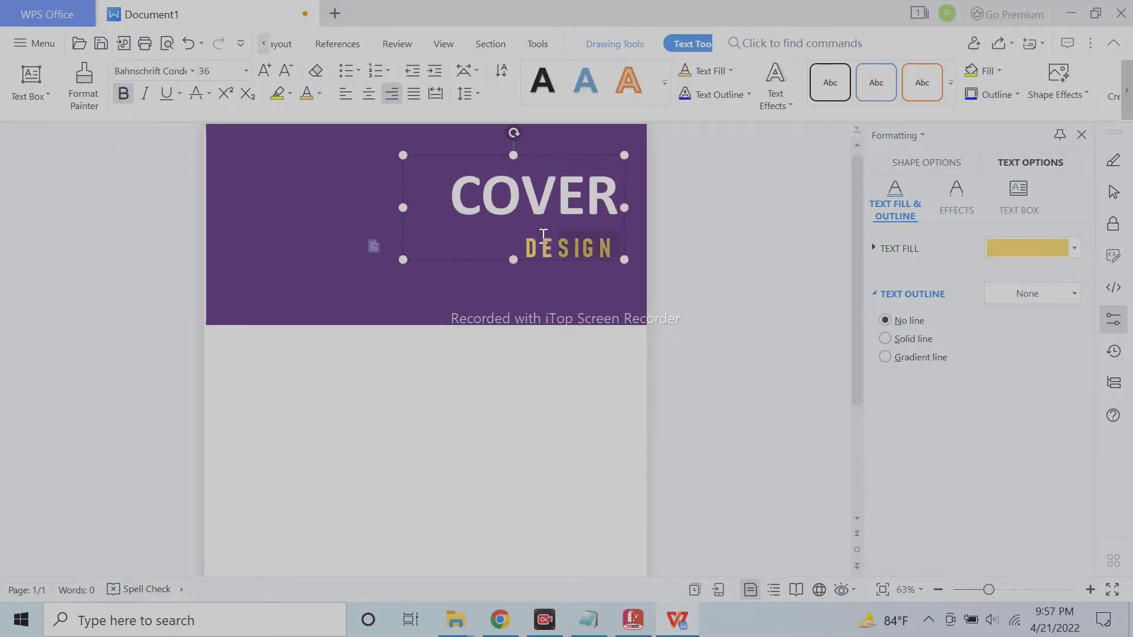
Set the title paragraph's Before text indent to 0 in Paragraph settings.
double_click(534, 195)
click(470, 93)
click(499, 222)
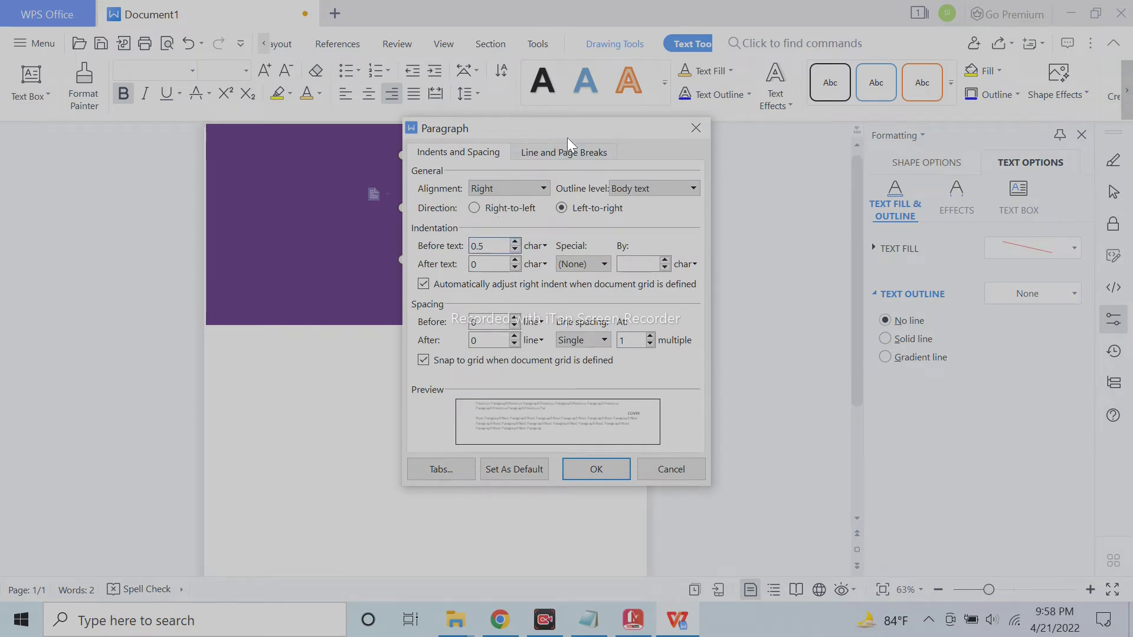
drag(567, 137, 284, 171)
click(231, 276)
click(231, 276)
click(231, 277)
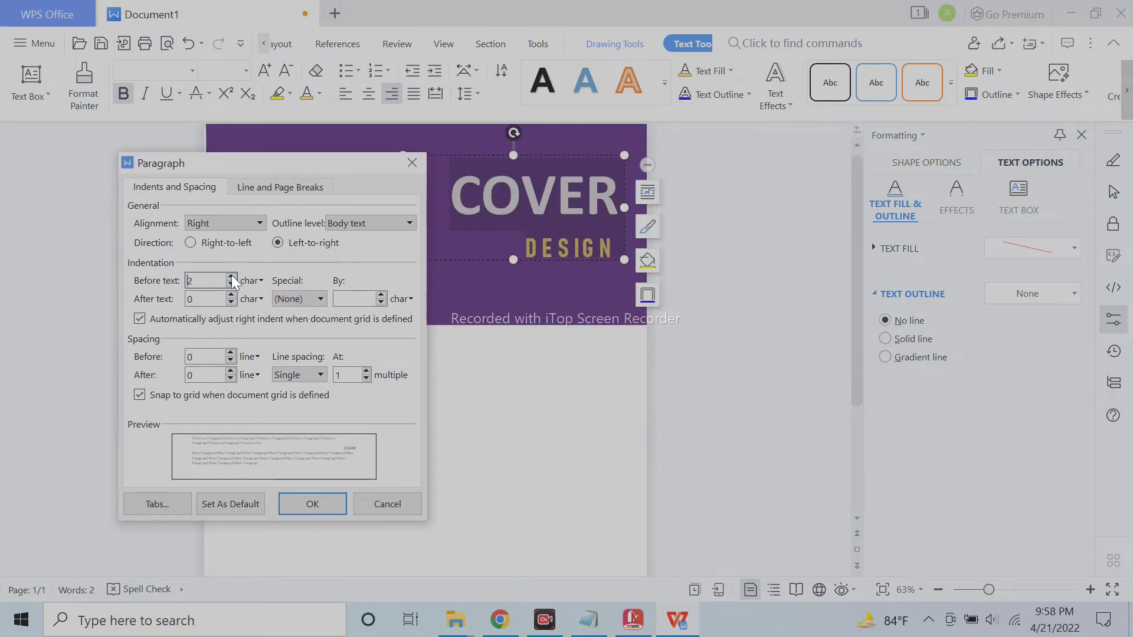
text(0)
click(231, 354)
click(312, 504)
double_click(622, 249)
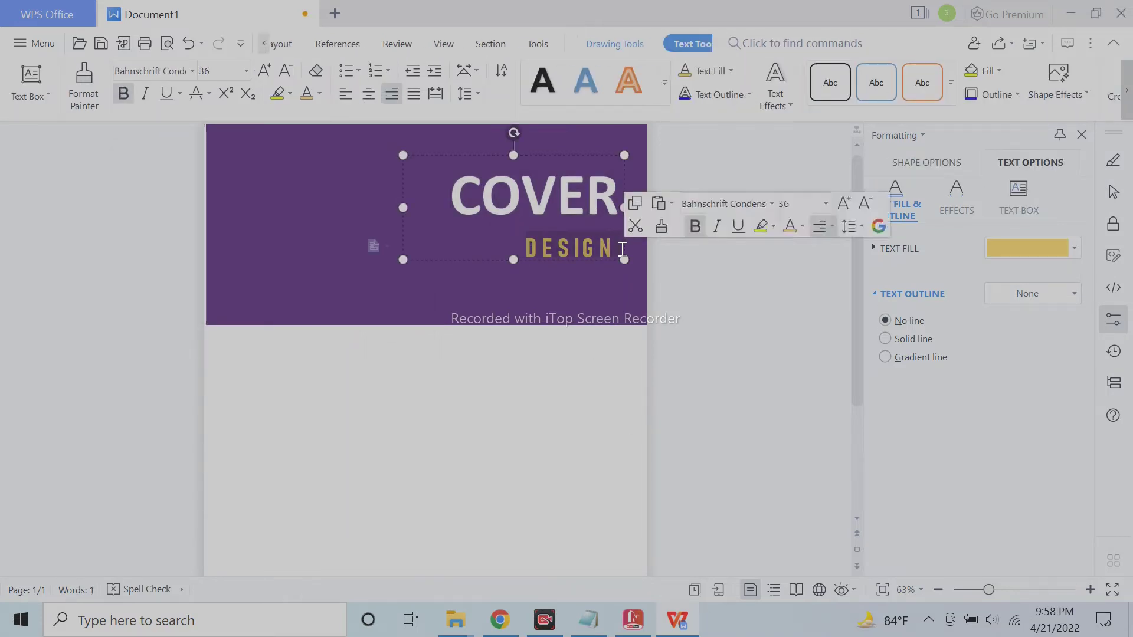
Copy DESIGN into its own text box and delete it from the title box.
mouse_move(547, 261)
mouse_down()
mouse_move(578, 272)
mouse_move(598, 249)
mouse_up()
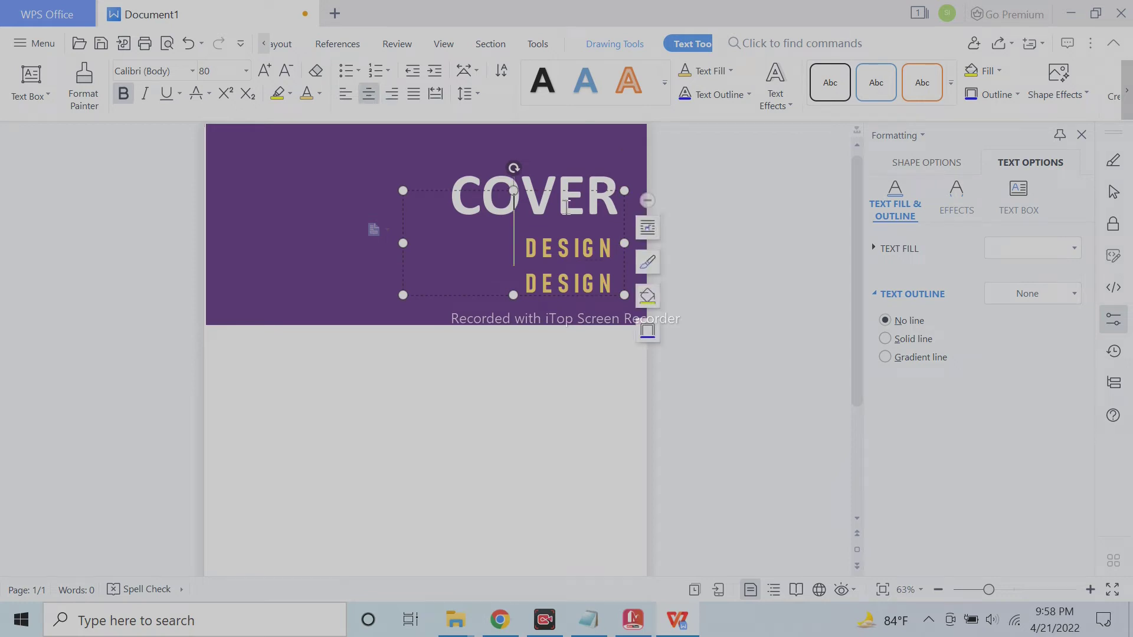
drag(513, 293, 514, 309)
click(617, 246)
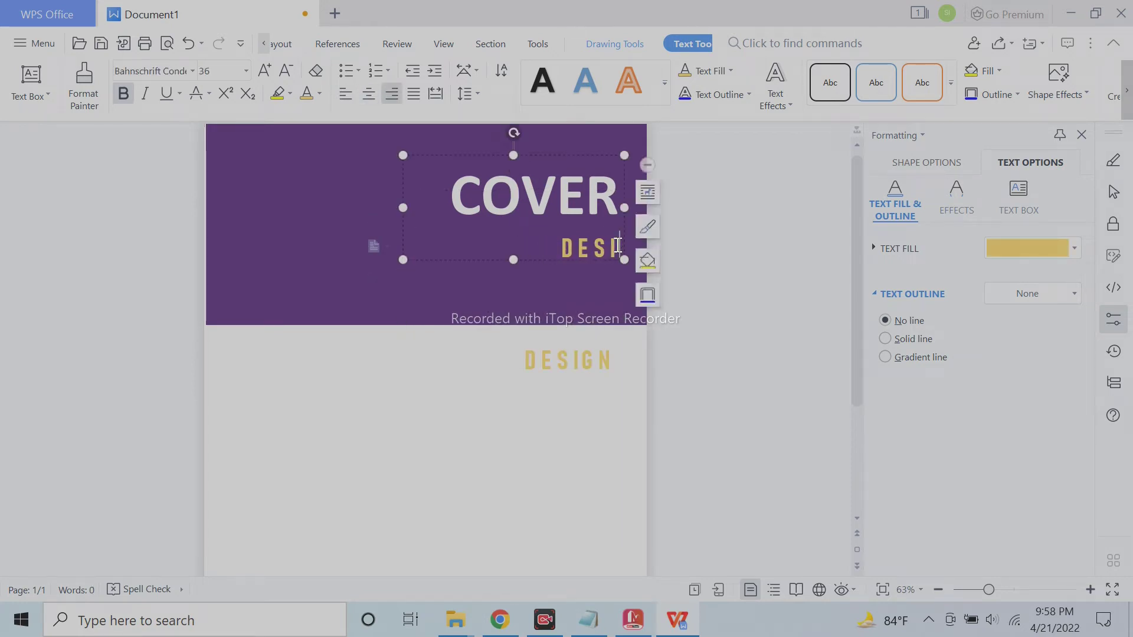
click(519, 250)
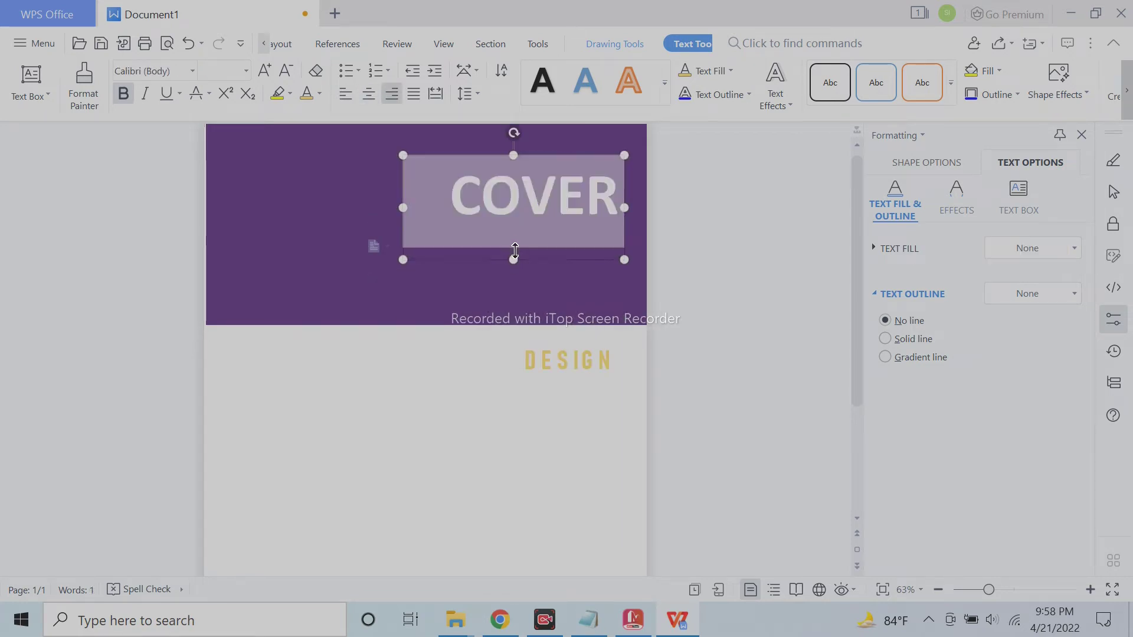
click(592, 284)
key(ctrl+a)
key(Delete)
drag(557, 310, 555, 224)
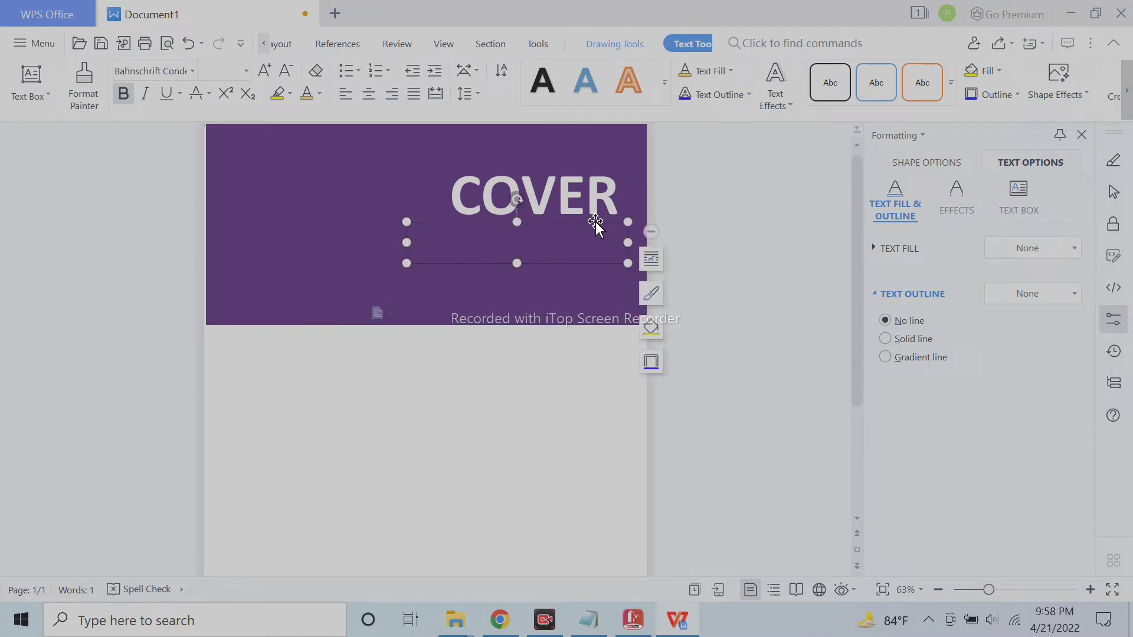
scroll(694, 50, up, 1)
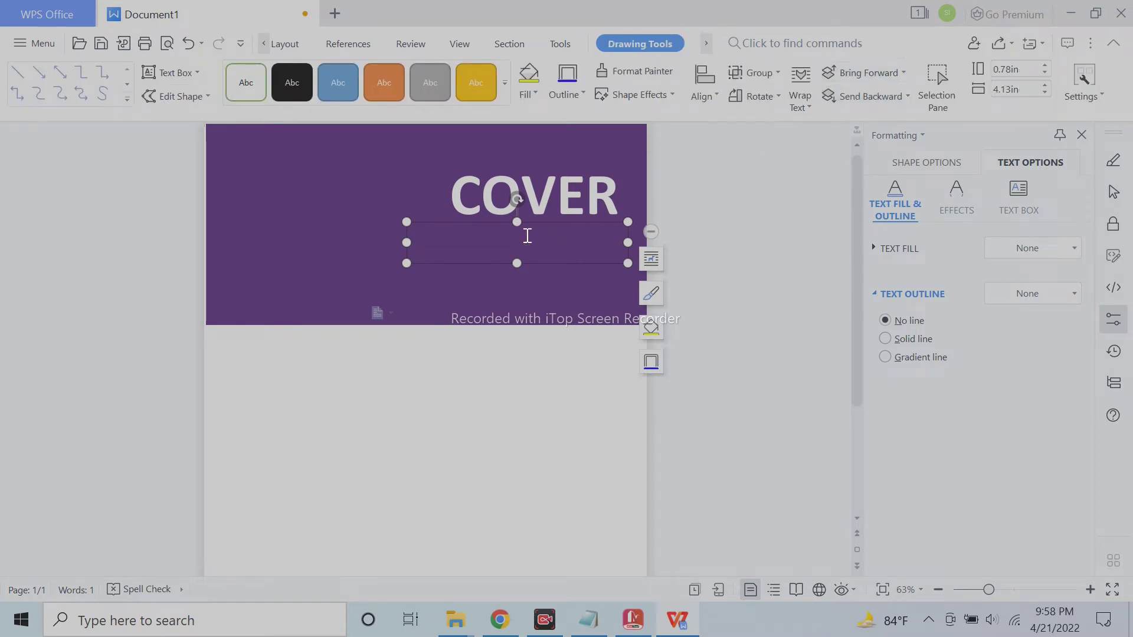
drag(542, 224, 536, 327)
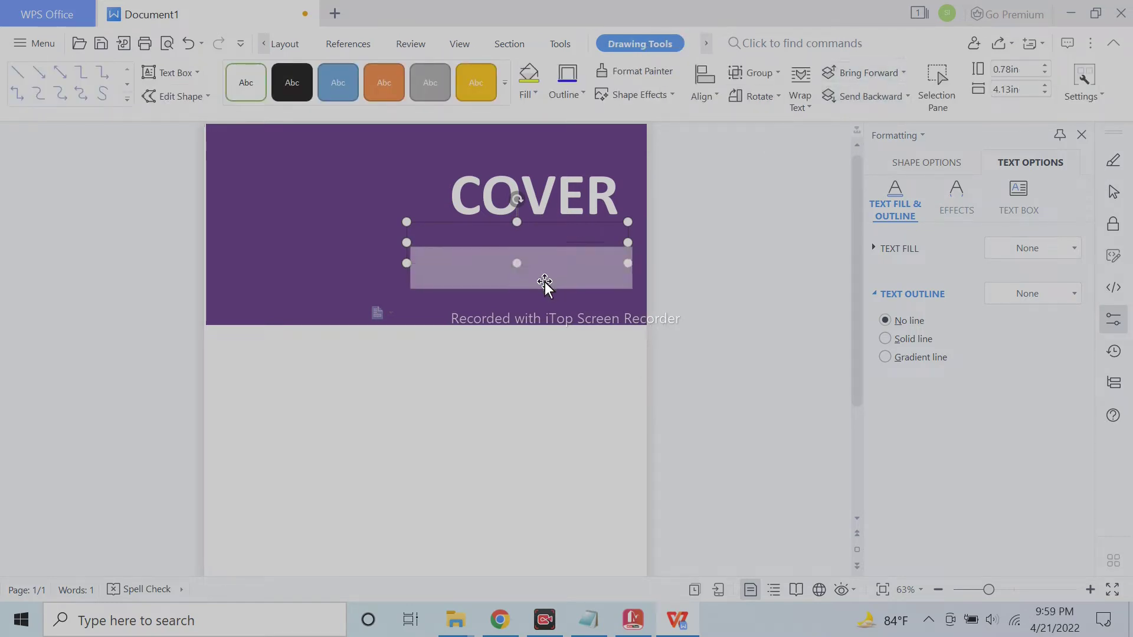
click(190, 47)
click(183, 44)
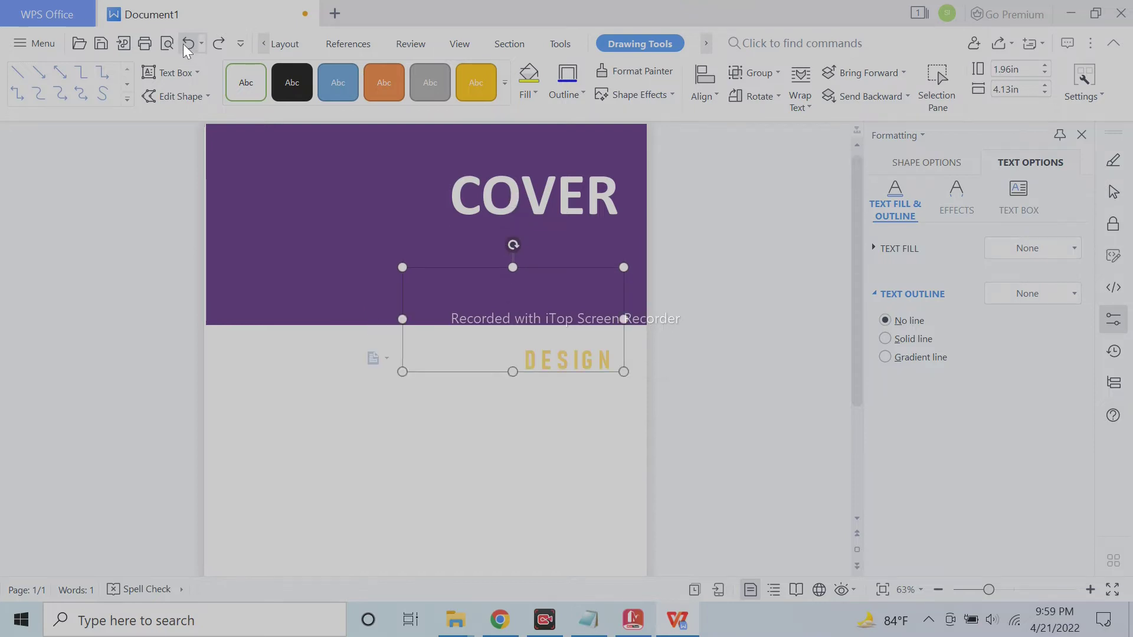
Resize the DESIGN box and place it right-aligned directly beneath COVER.
drag(513, 267, 519, 261)
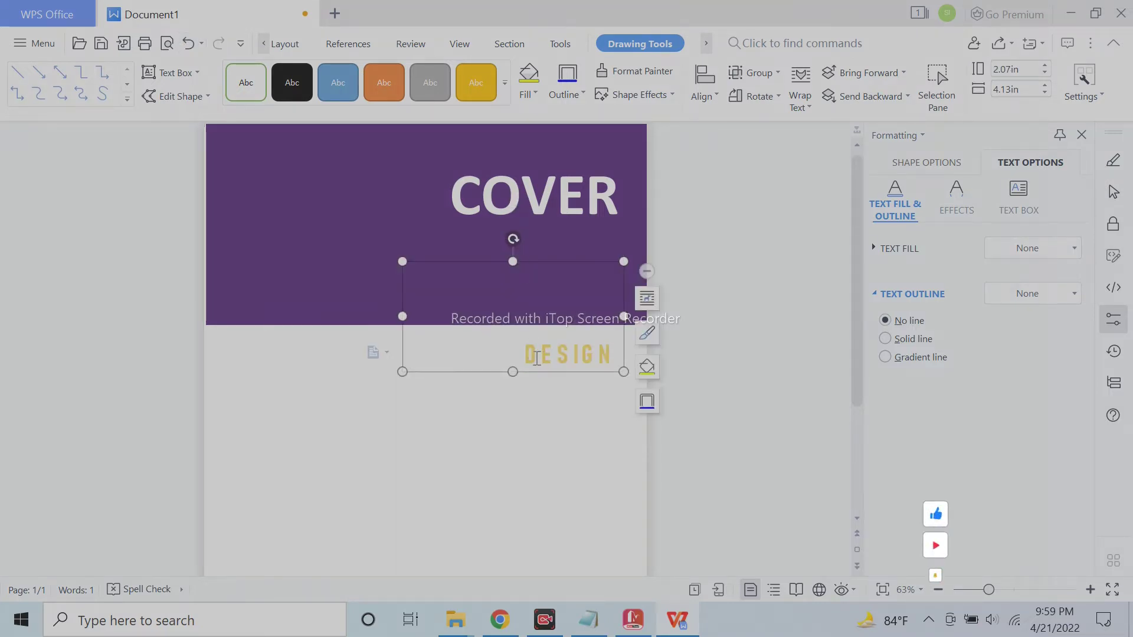
drag(513, 372, 521, 308)
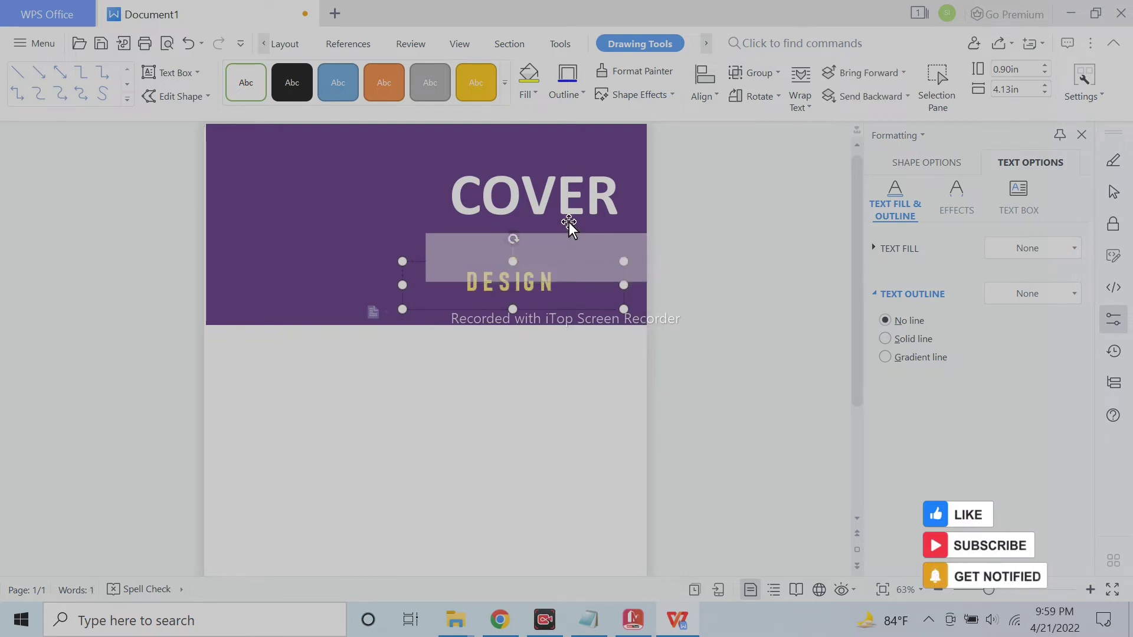
drag(541, 252, 564, 213)
click(266, 44)
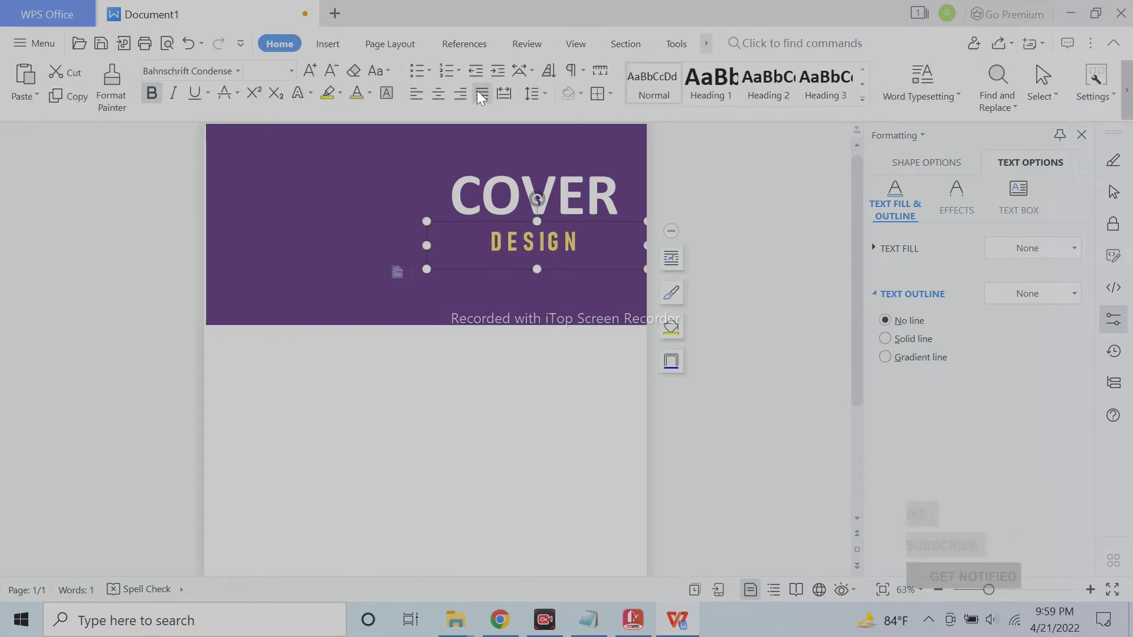
click(460, 93)
drag(561, 221, 555, 225)
click(530, 392)
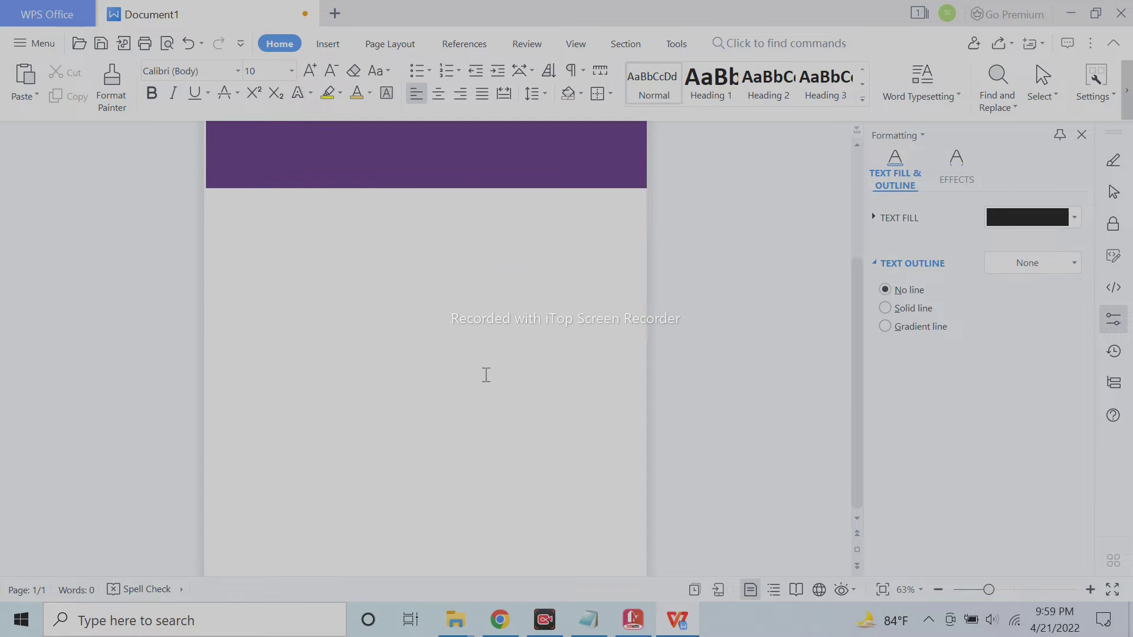
Duplicate the purple rectangle near the bottom of the page, slightly taller.
drag(472, 321, 473, 540)
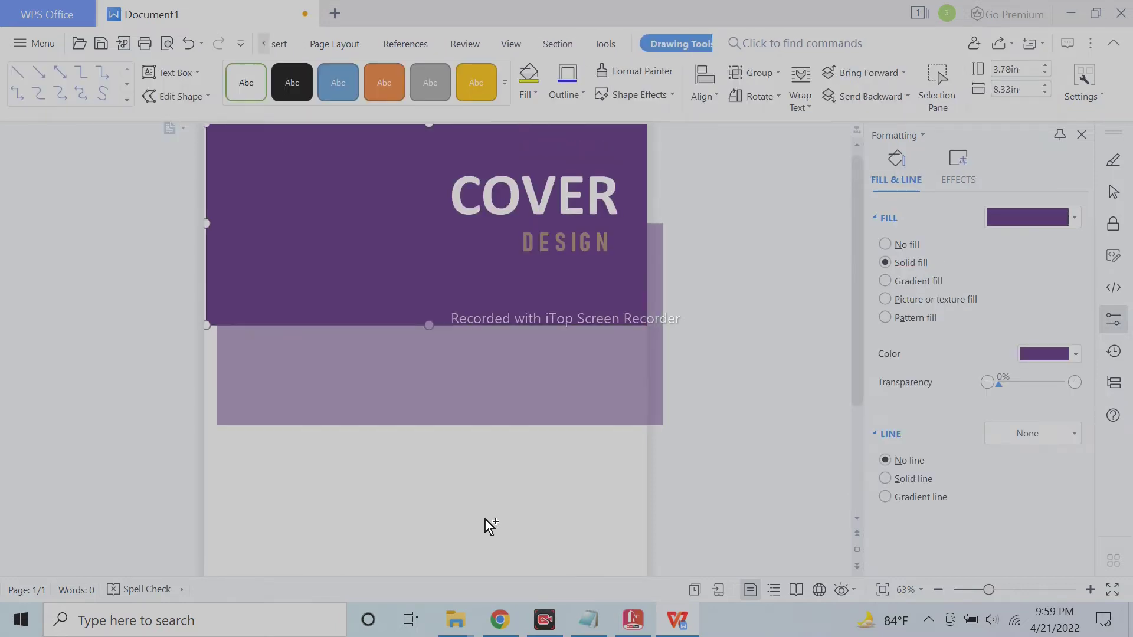
scroll(486, 320, down, 3)
drag(486, 320, 484, 528)
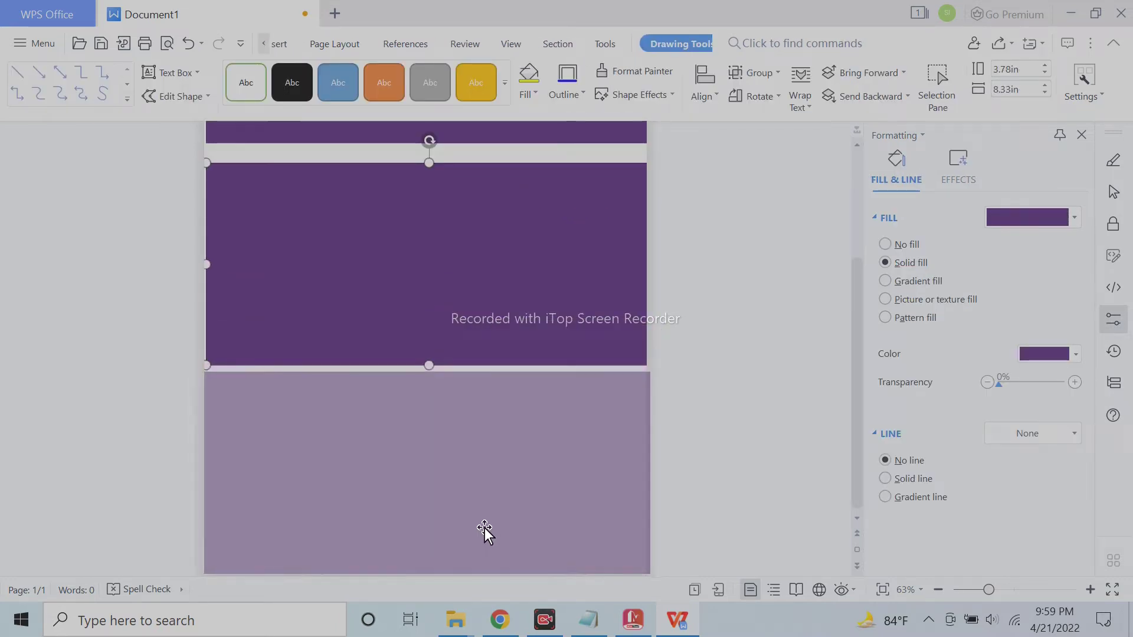
drag(428, 366, 428, 361)
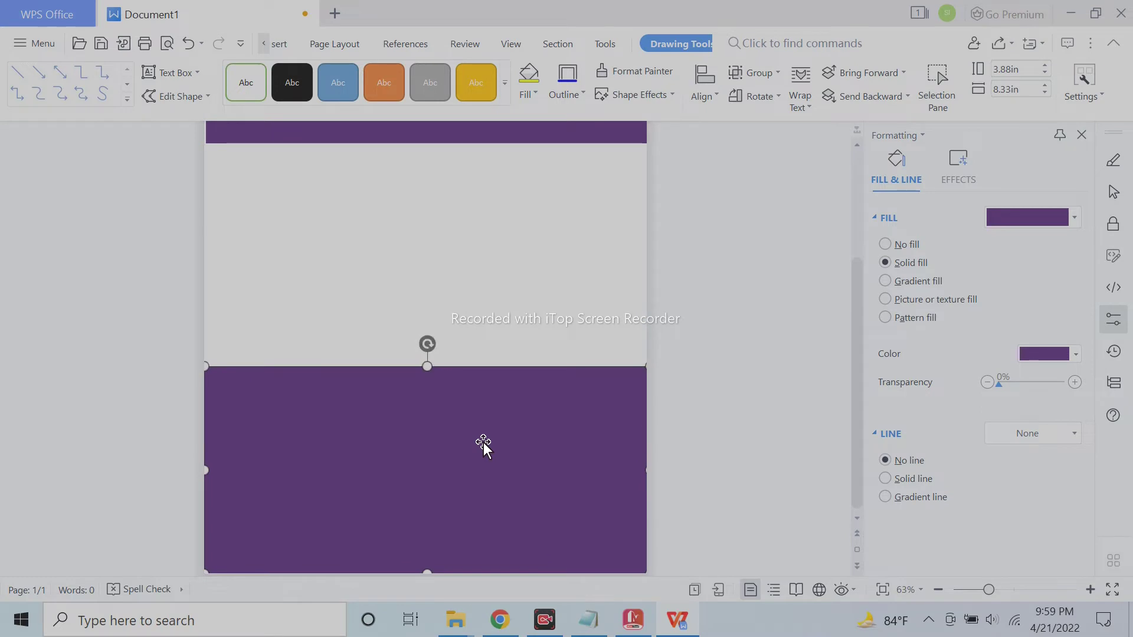
scroll(427, 263, up, 3)
Copy the COVER and DESIGN text boxes into the lower purple rectangle.
click(529, 222)
drag(529, 222, 496, 397)
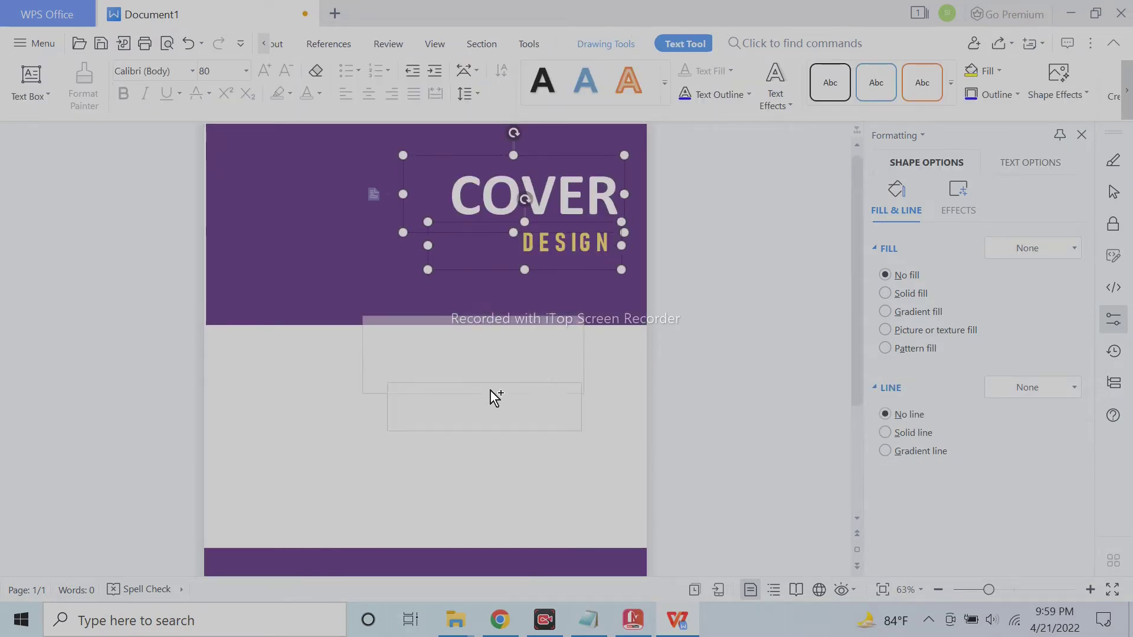
scroll(617, 383, down, 3)
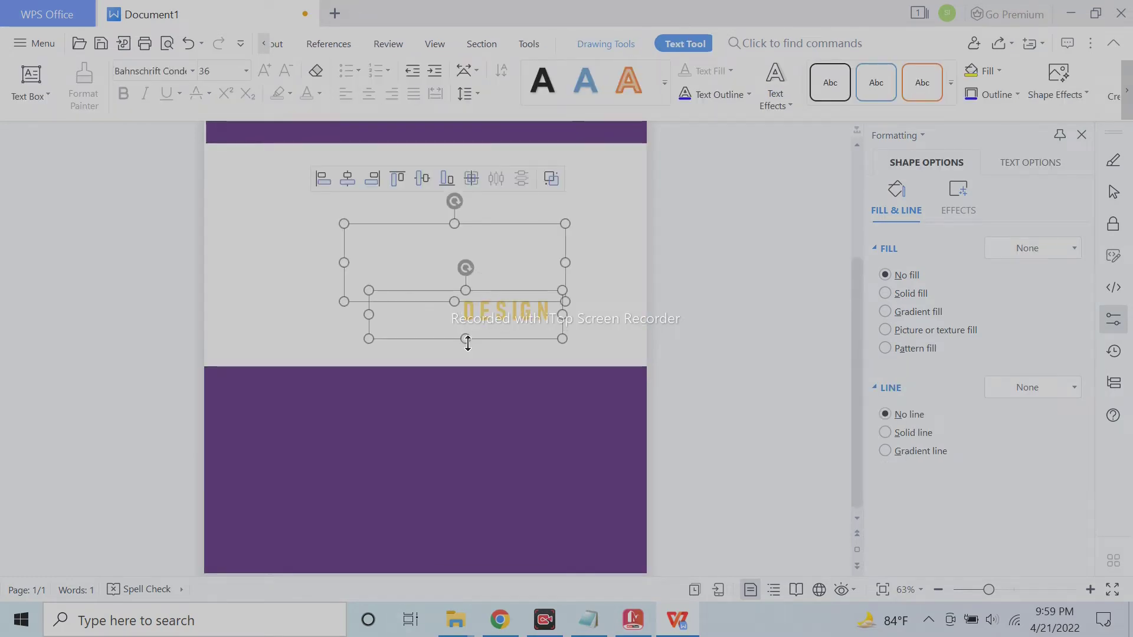
drag(493, 286, 466, 458)
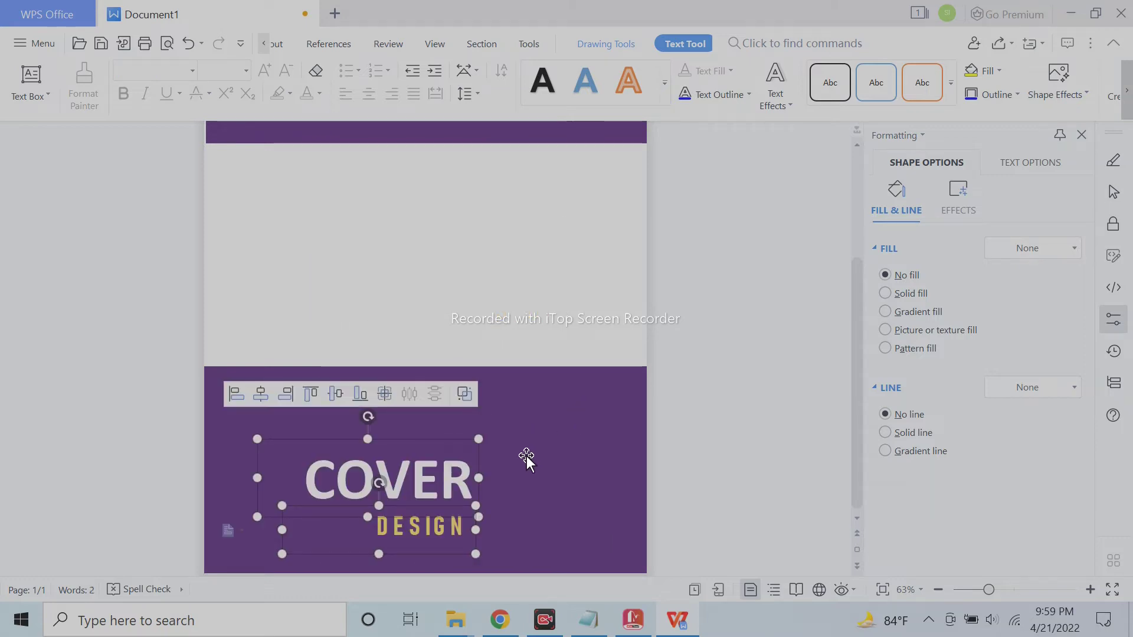
ctrl+scroll(611, 458, down, 1)
Replace the copied COVER text with HEADLINE in Adobe Gothic Std.
click(424, 466)
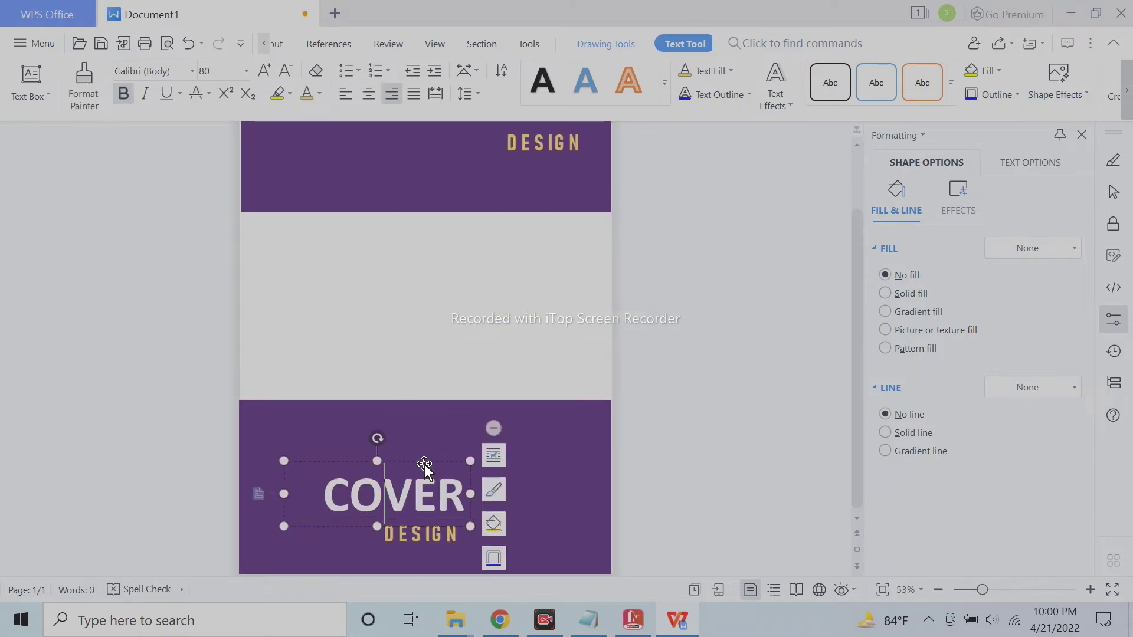
key(ctrl+a)
click(281, 75)
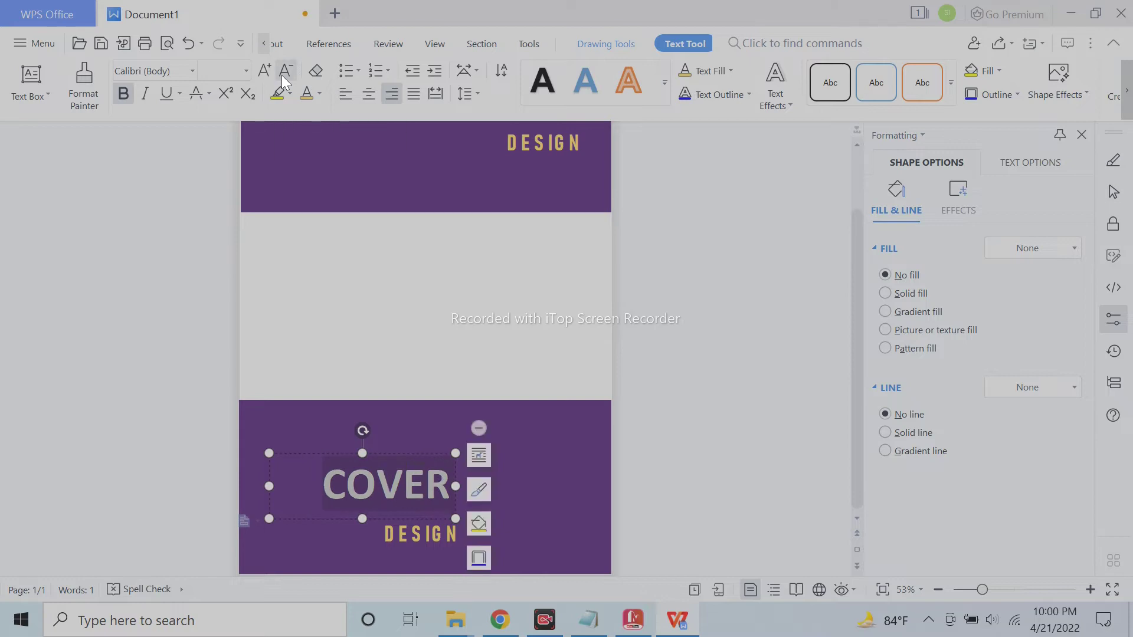
key(BackSpace)
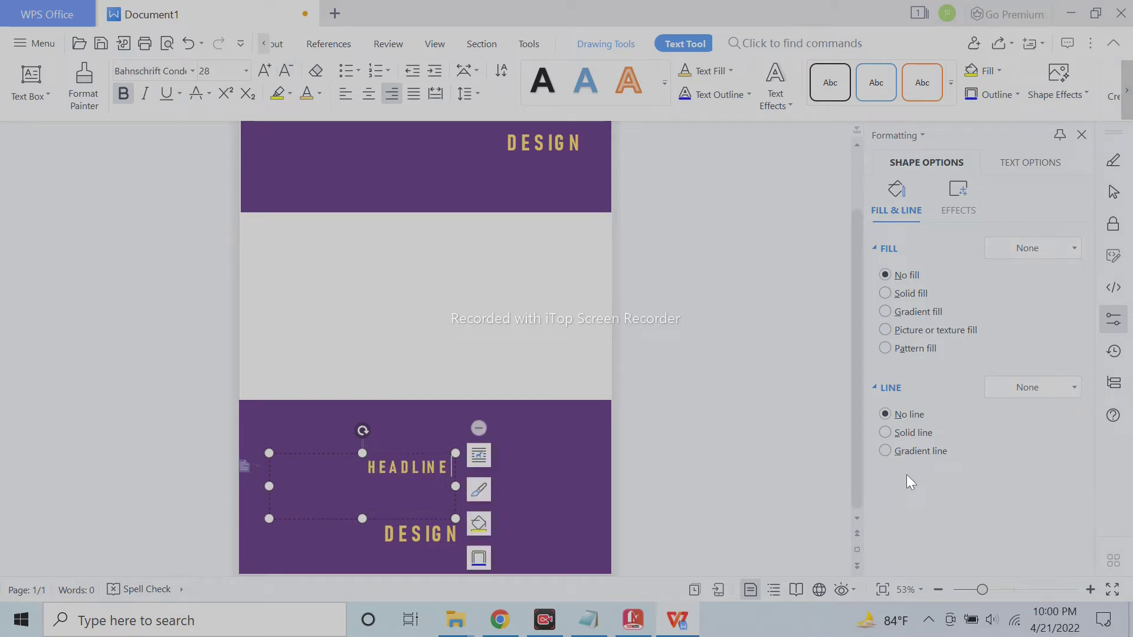
key(ctrl+a)
click(192, 71)
scroll(179, 139, up, 10)
click(179, 140)
ctrl+scroll(324, 245, up, 2)
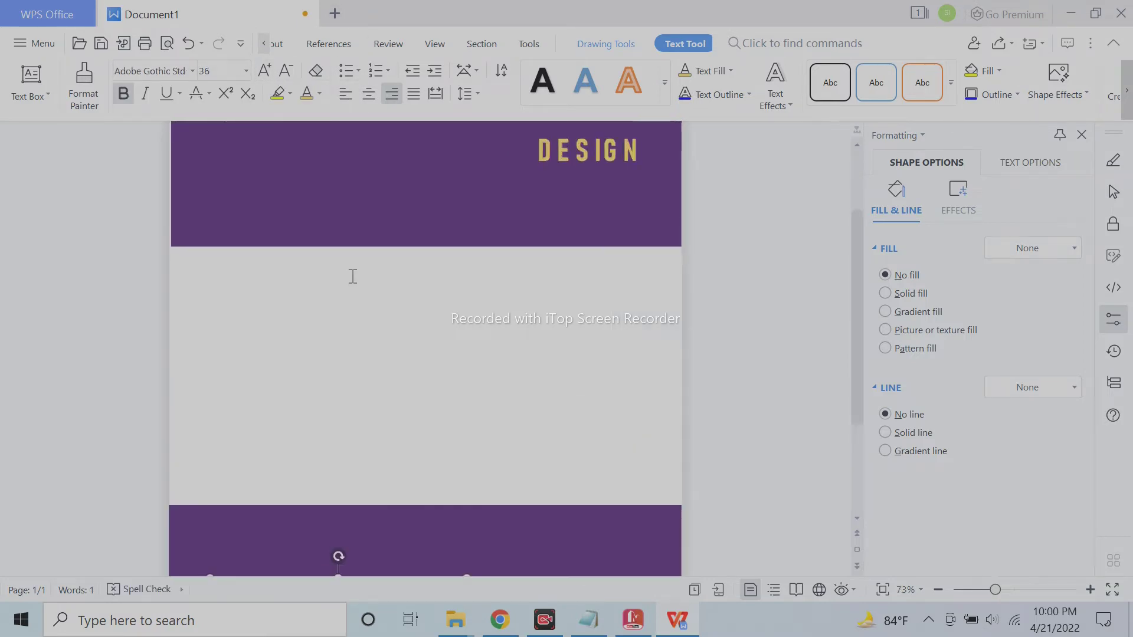
ctrl+scroll(409, 286, up, 2)
ctrl+scroll(409, 286, up, 2)
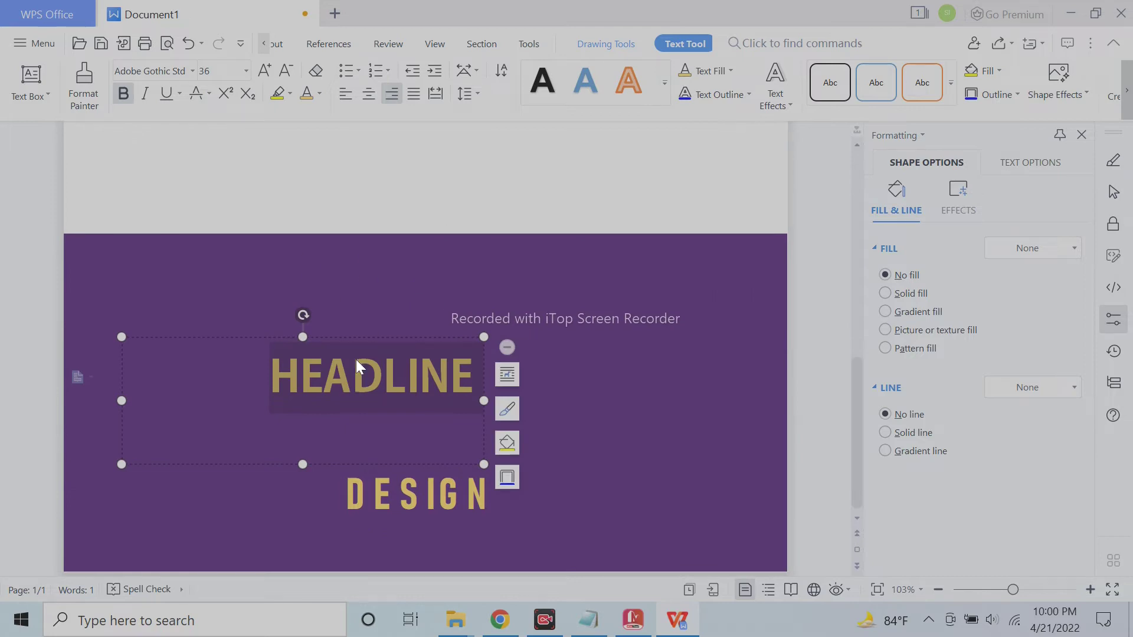
Left-align HEADLINE and shrink its box, moving it higher in the banner.
key(ctrl+l)
drag(484, 401, 357, 401)
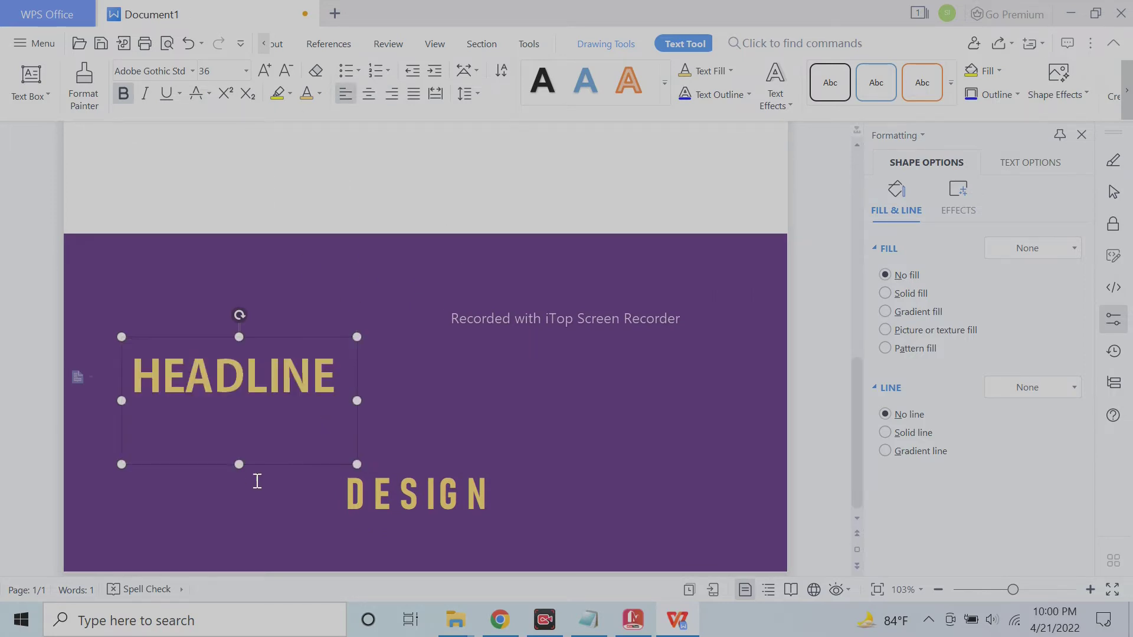
key(ctrl+a)
drag(251, 420, 250, 393)
drag(289, 336, 271, 303)
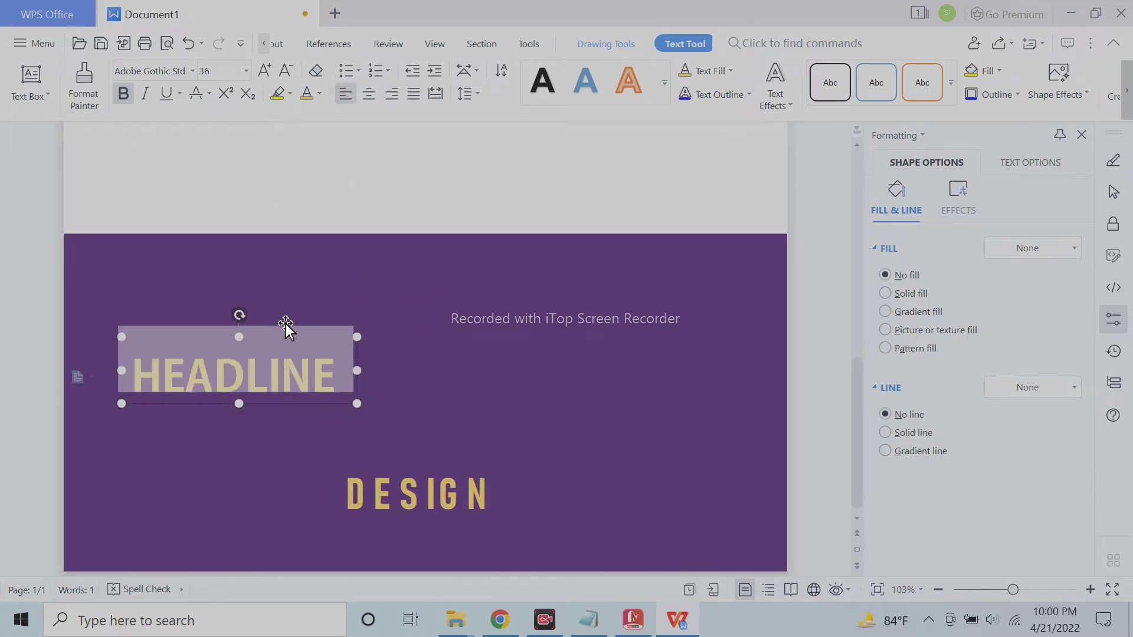
Move the narrowed DESIGN box beneath HEADLINE and set DESIGN in Calibri.
click(428, 493)
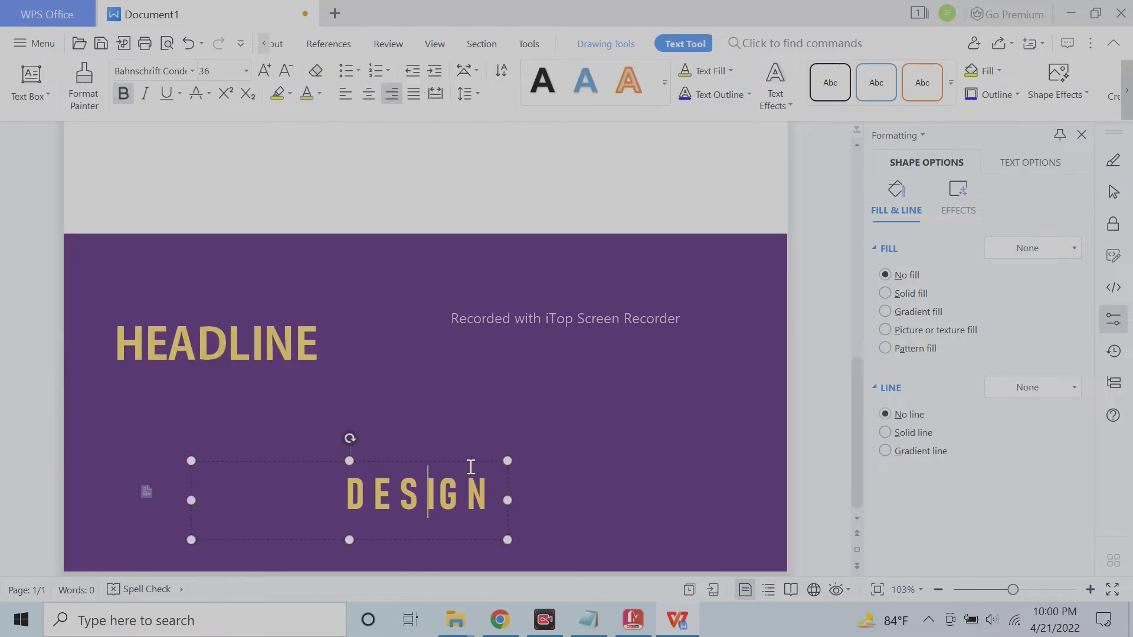
drag(192, 500, 329, 500)
drag(474, 463, 264, 378)
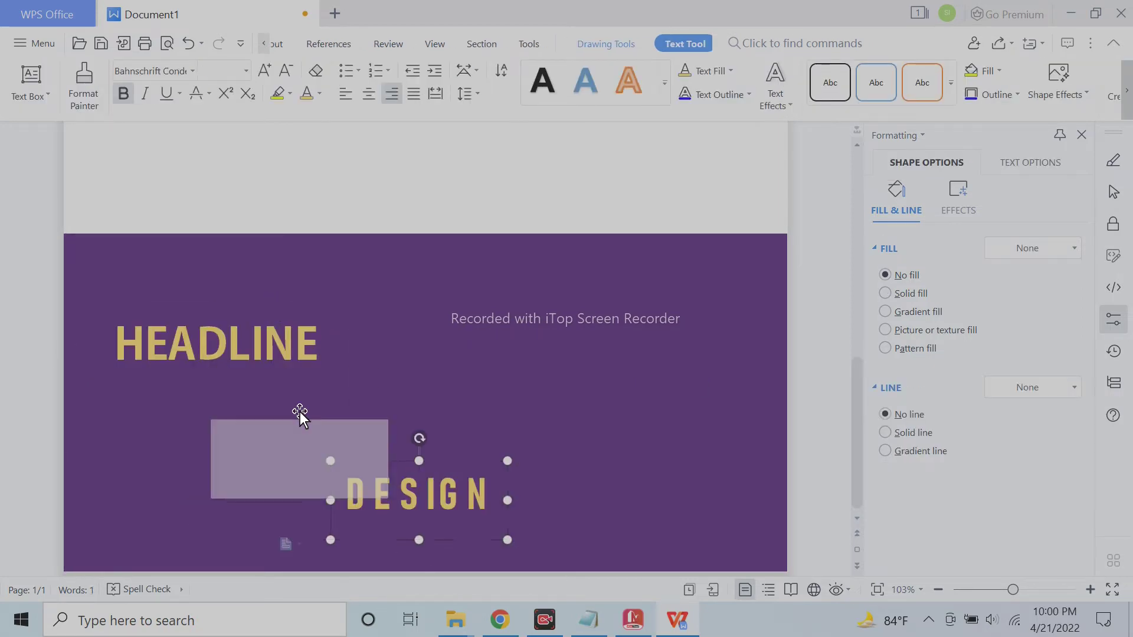
double_click(278, 386)
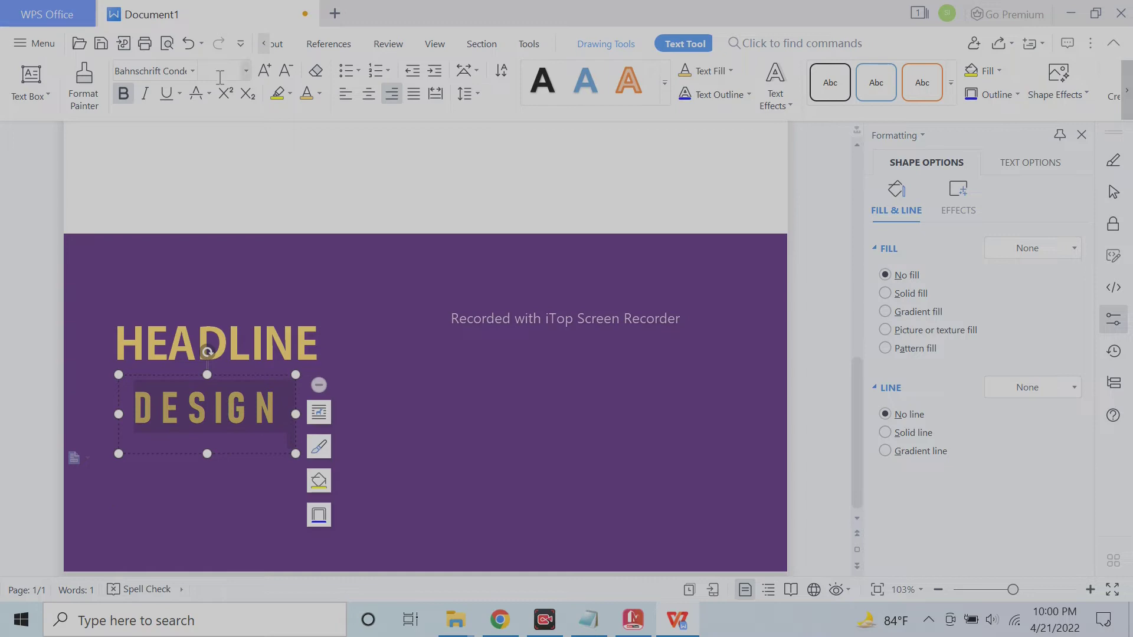
click(191, 72)
click(155, 167)
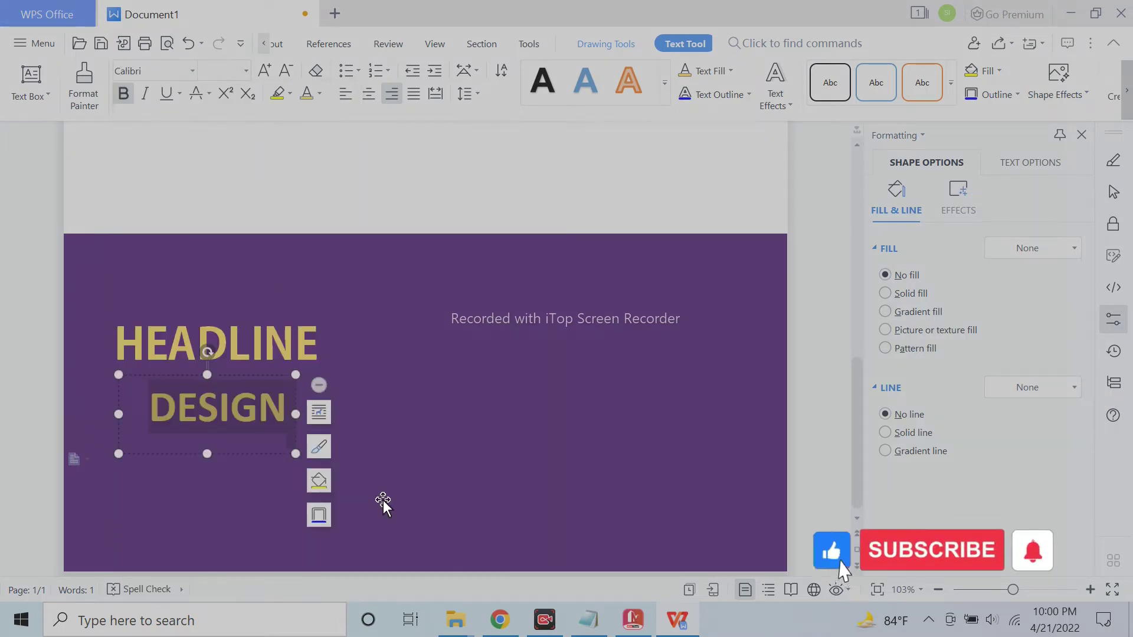
Copy the Lorem Ipsum sample text from Notepad and paste it over DESIGN.
click(587, 619)
key(ctrl+a)
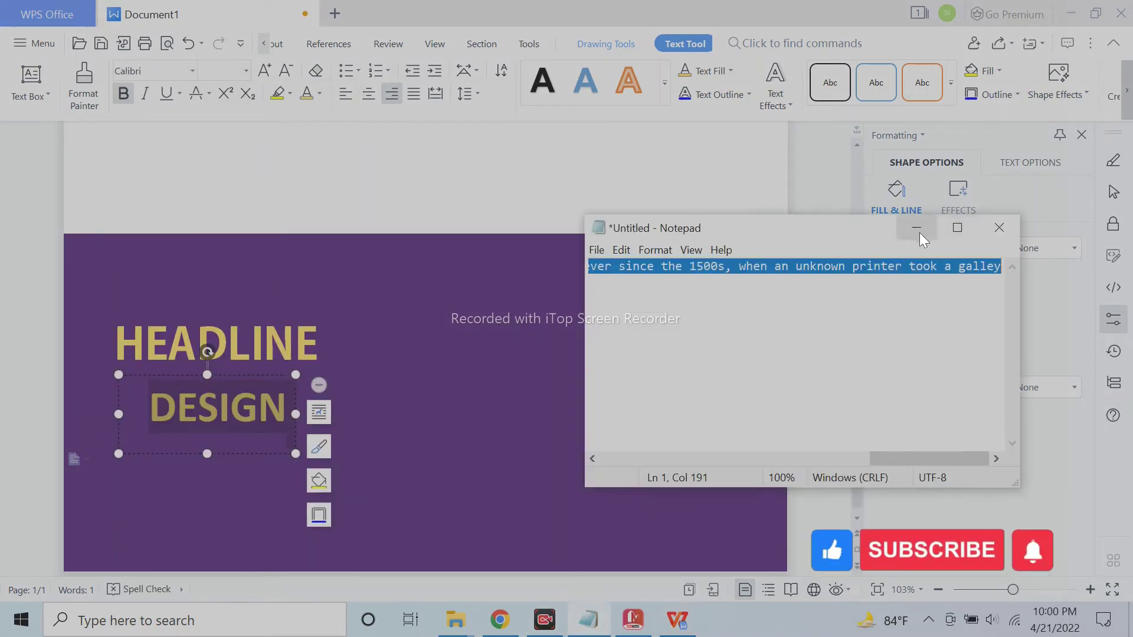
click(917, 229)
drag(296, 453, 472, 513)
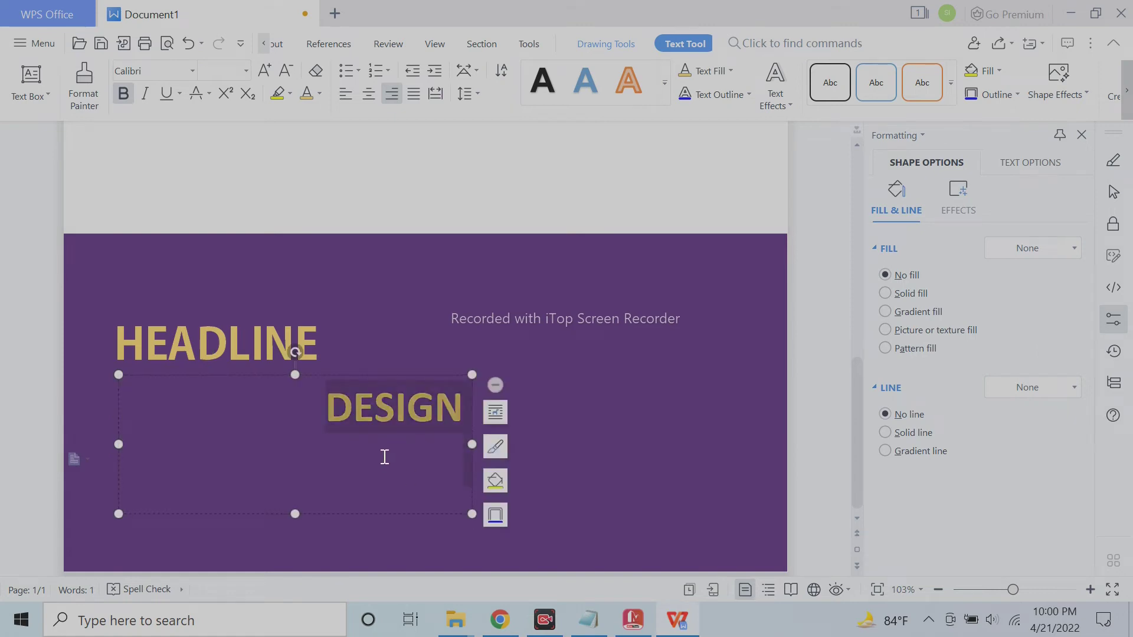
text(Lorem Ipsum is simply dummy text of the printing and typesetting industry. Lorem Ipsum has been the industry's standard dummy text ever since the 1500s, when an unknown printer took a galley)
Make the body text light grey at font size 11.
click(320, 95)
click(300, 157)
click(245, 70)
click(204, 246)
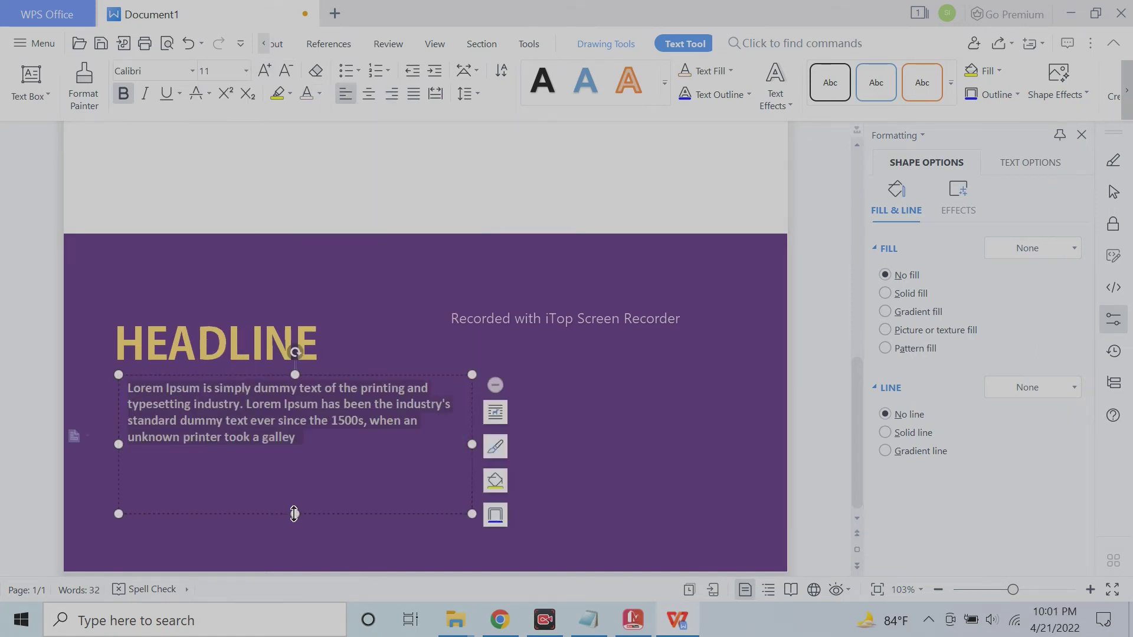
Narrow and reposition the body text box, then justify the paragraph with Ctrl+J.
click(411, 380)
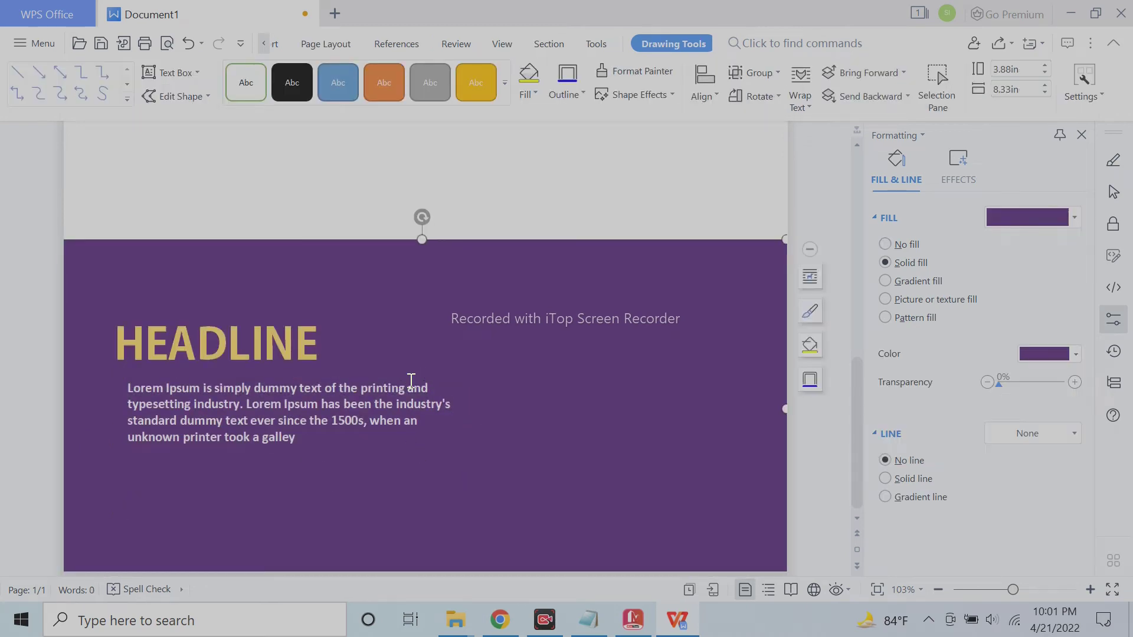
click(406, 380)
drag(407, 381, 402, 384)
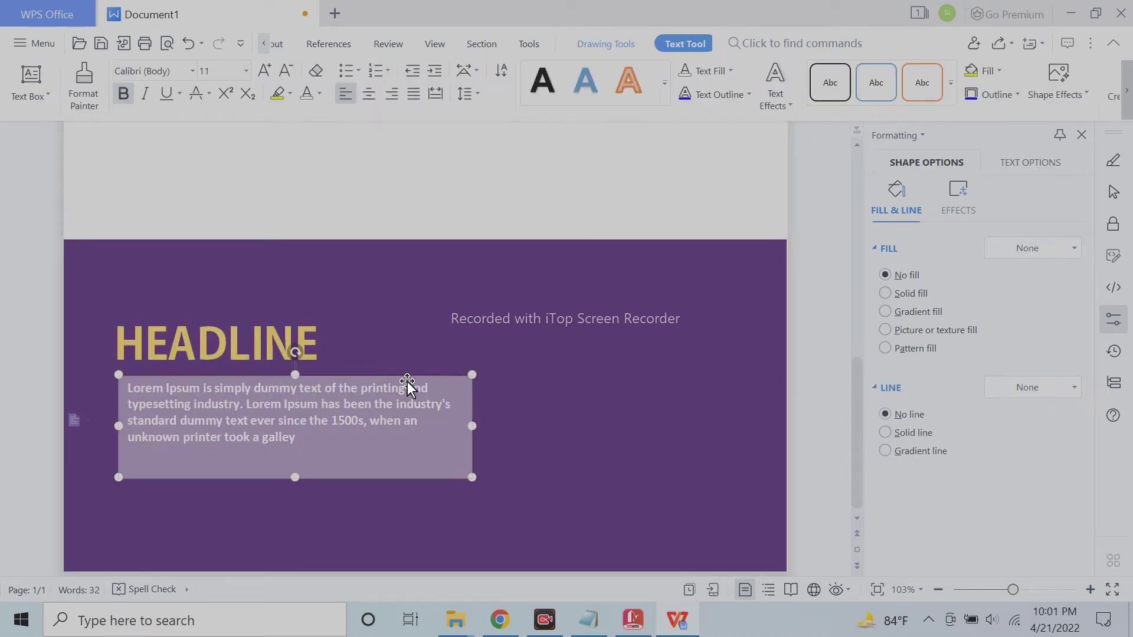
click(458, 430)
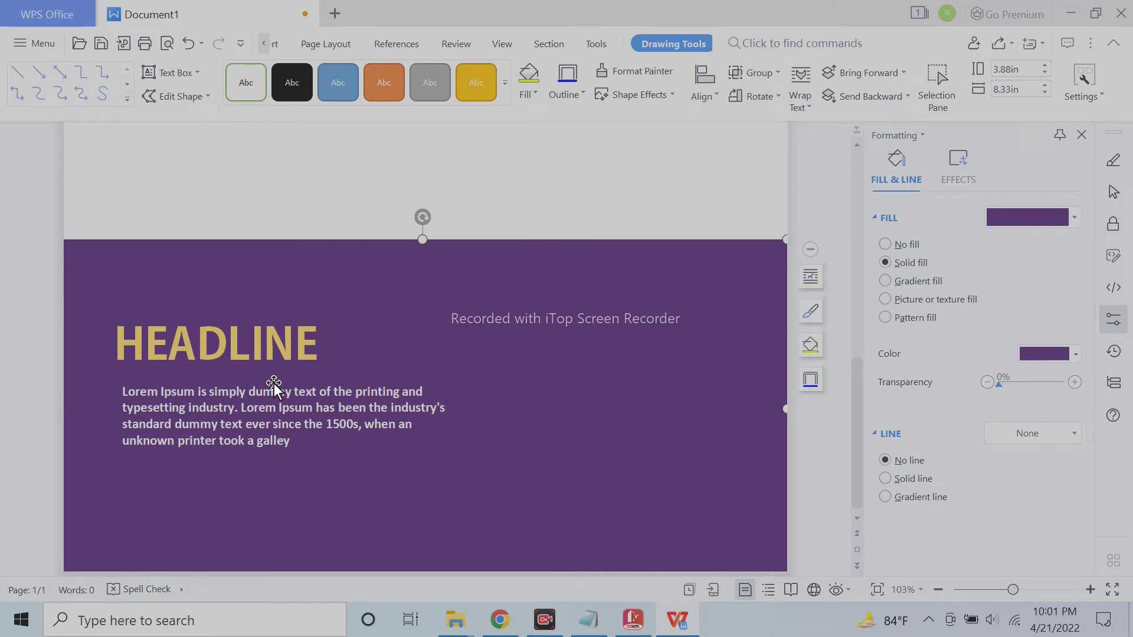
click(296, 407)
drag(468, 430, 415, 430)
drag(347, 380, 342, 381)
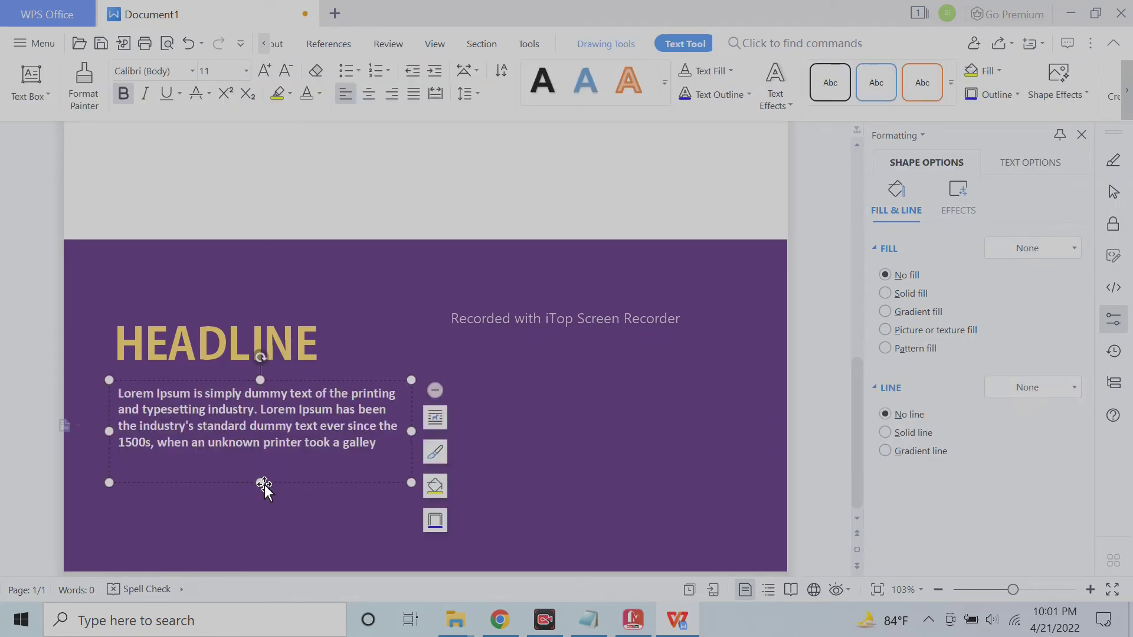
drag(411, 431, 399, 431)
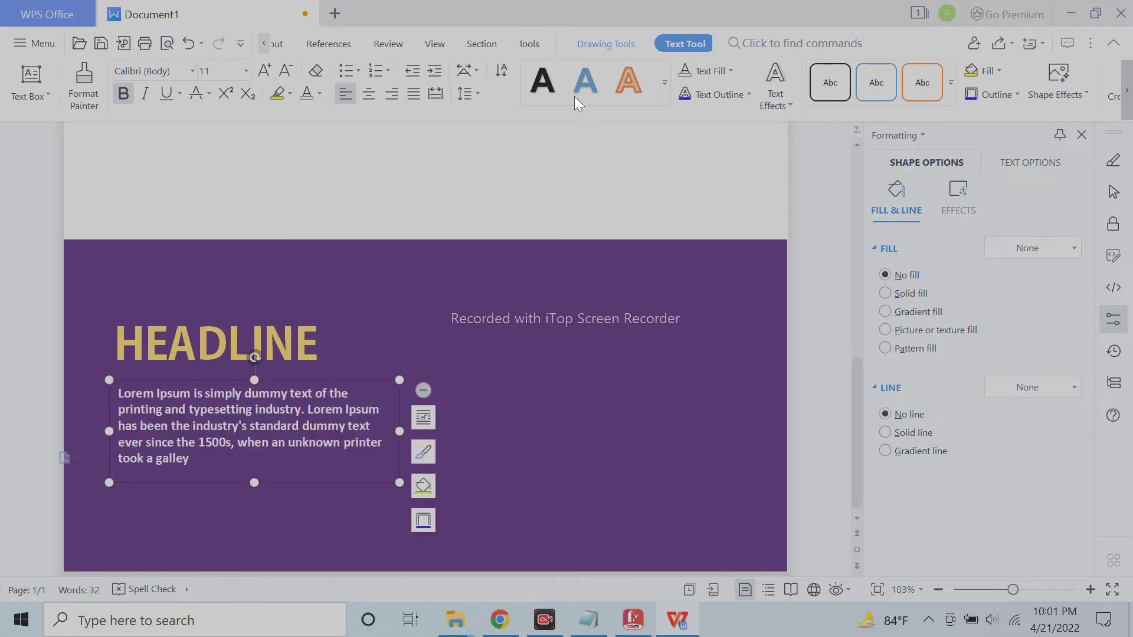
key(ctrl+j)
Nudge the HEADLINE box slightly right and down.
click(431, 444)
click(305, 309)
drag(306, 309, 312, 317)
click(292, 313)
click(296, 310)
click(301, 287)
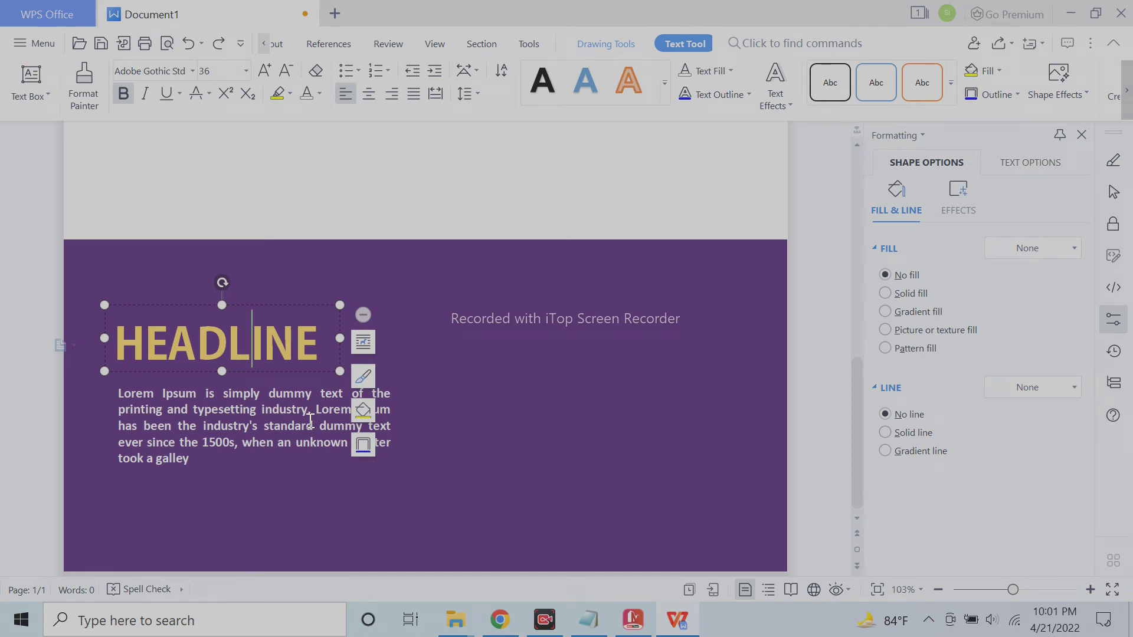
Place a copy of HEADLINE just above it and retype it as SUB-HEADLINE.
click(307, 304)
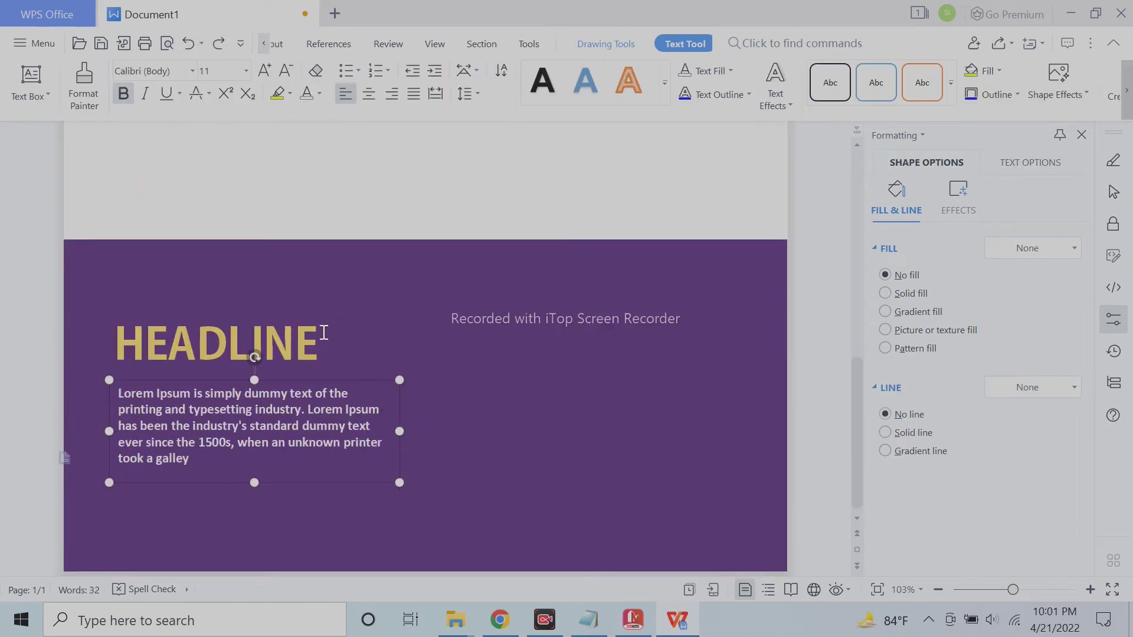
click(276, 305)
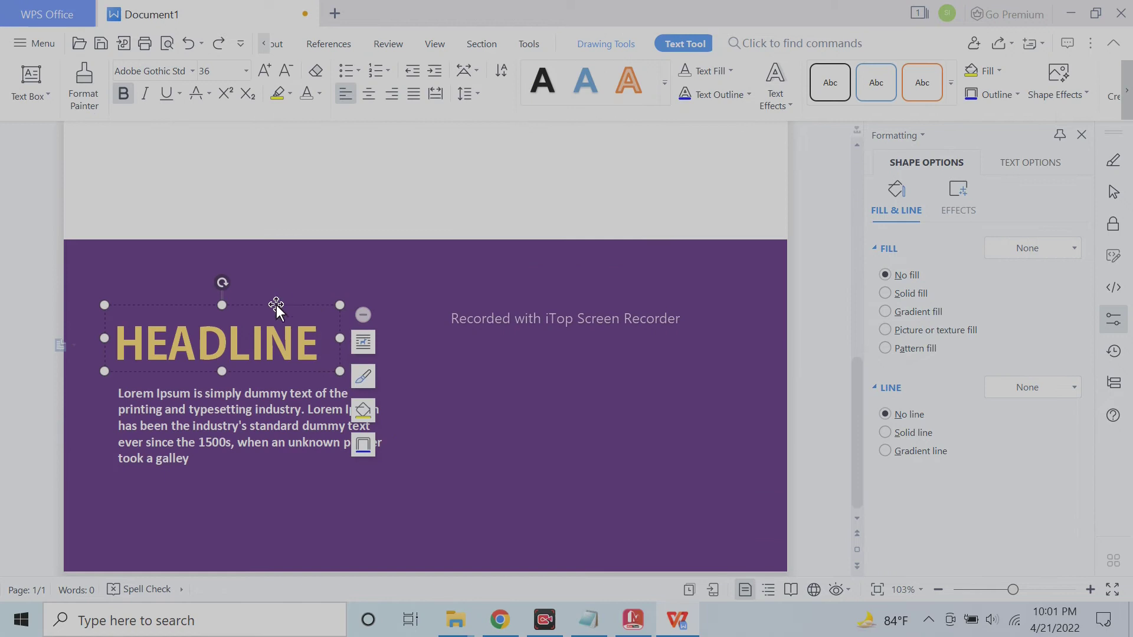
drag(278, 305, 285, 262)
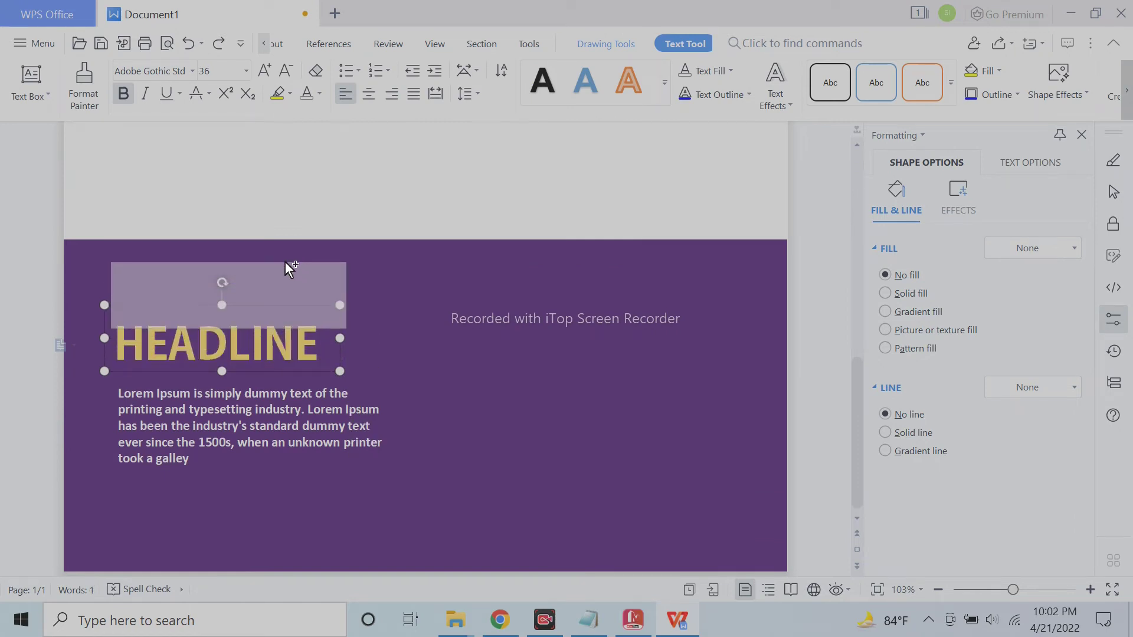
text(SUBHEAD)
key(Left)
key(Left)
key(Left)
text(-)
key(Delete)
key(Delete)
key(Delete)
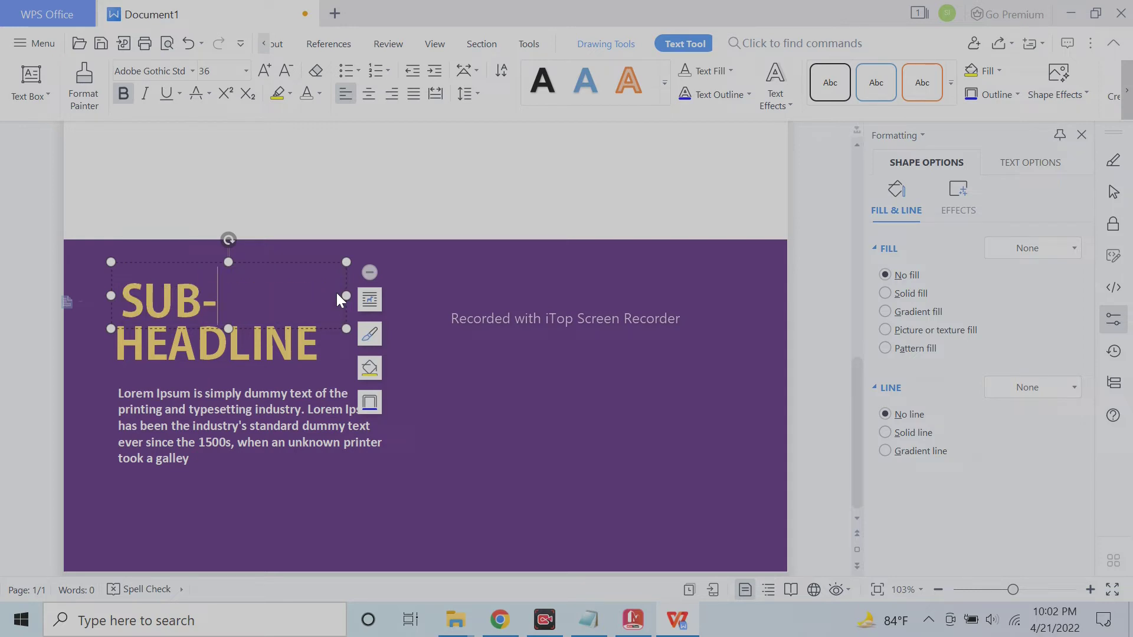
key(shift+Home)
Shrink SUB-HEADLINE to size 14 and pull its box's top edge down.
click(288, 73)
click(289, 72)
click(288, 73)
click(289, 73)
click(288, 73)
click(288, 73)
drag(233, 262, 234, 287)
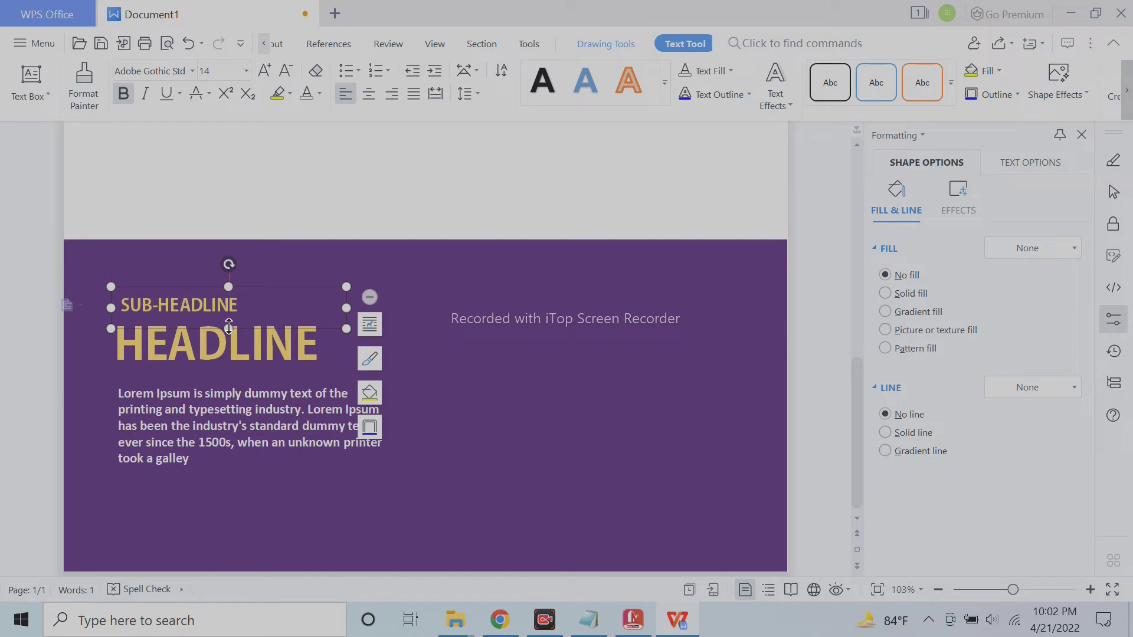
click(507, 349)
click(256, 370)
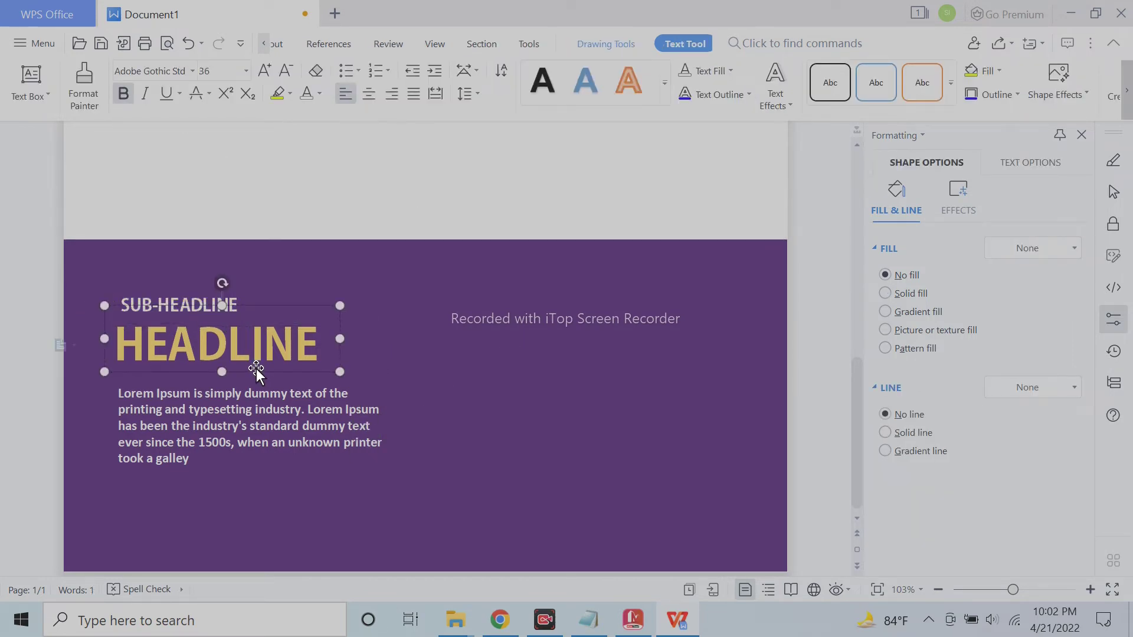
click(451, 378)
Draw a rectangle covering the right half of the purple banner.
click(274, 44)
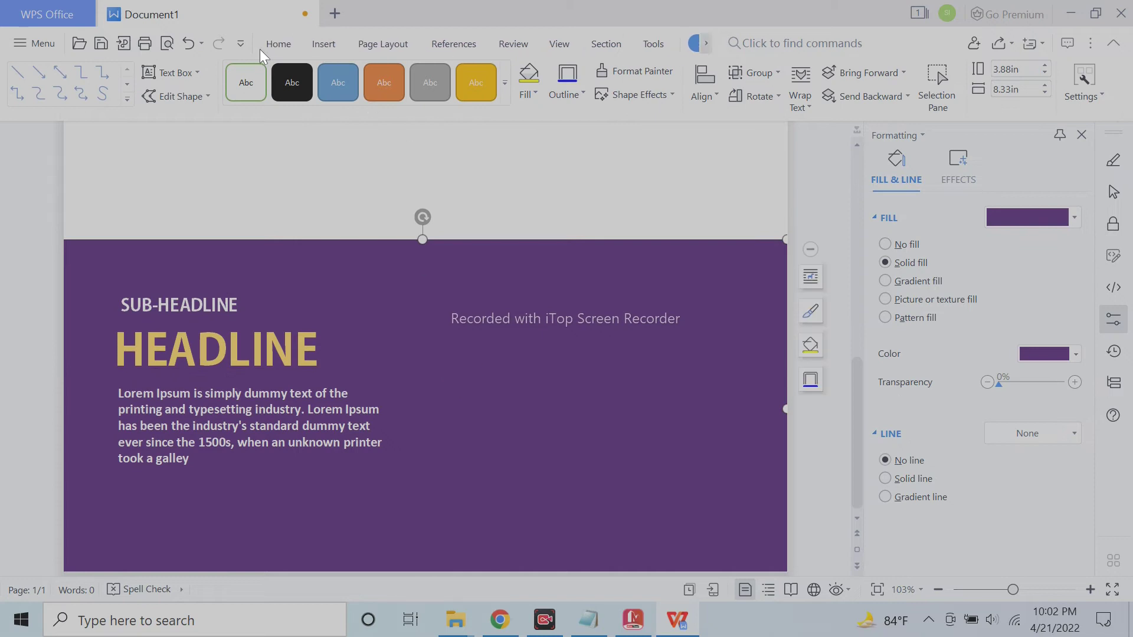
click(274, 83)
click(310, 101)
drag(426, 254, 779, 566)
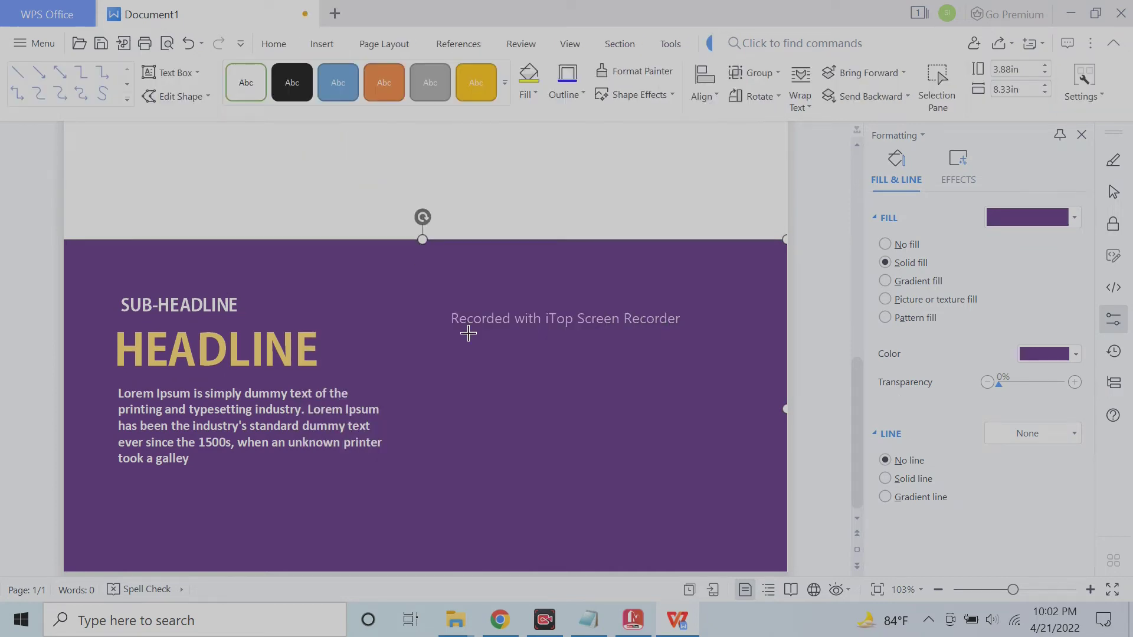
drag(601, 254, 601, 246)
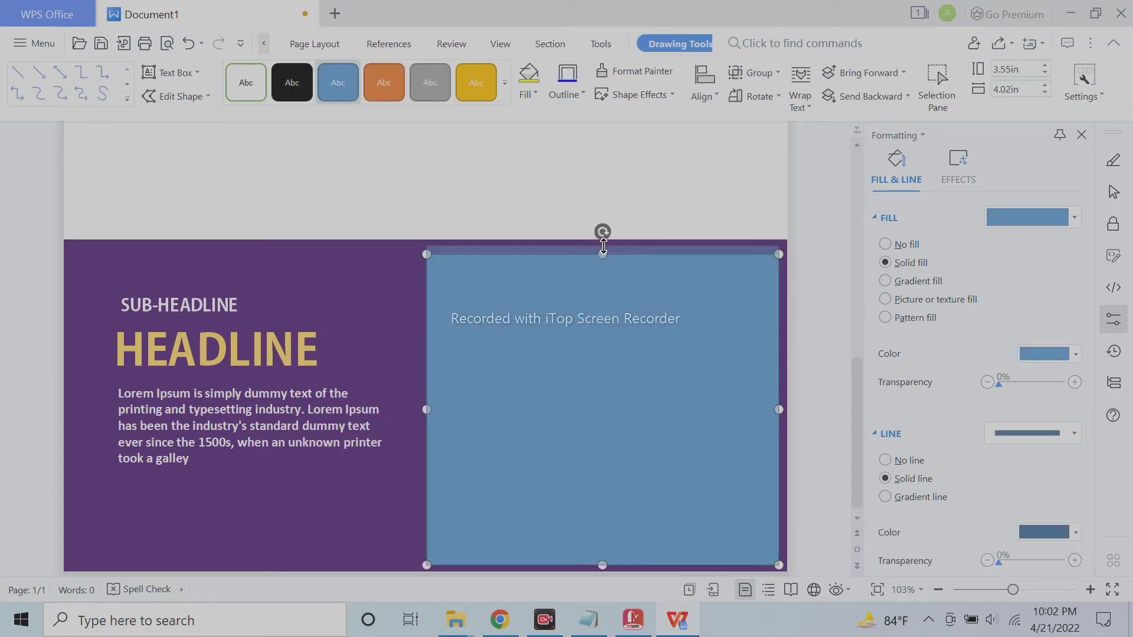
drag(426, 409, 422, 406)
Copy HEADLINE onto the blue rectangle as black 11 pt text.
click(229, 348)
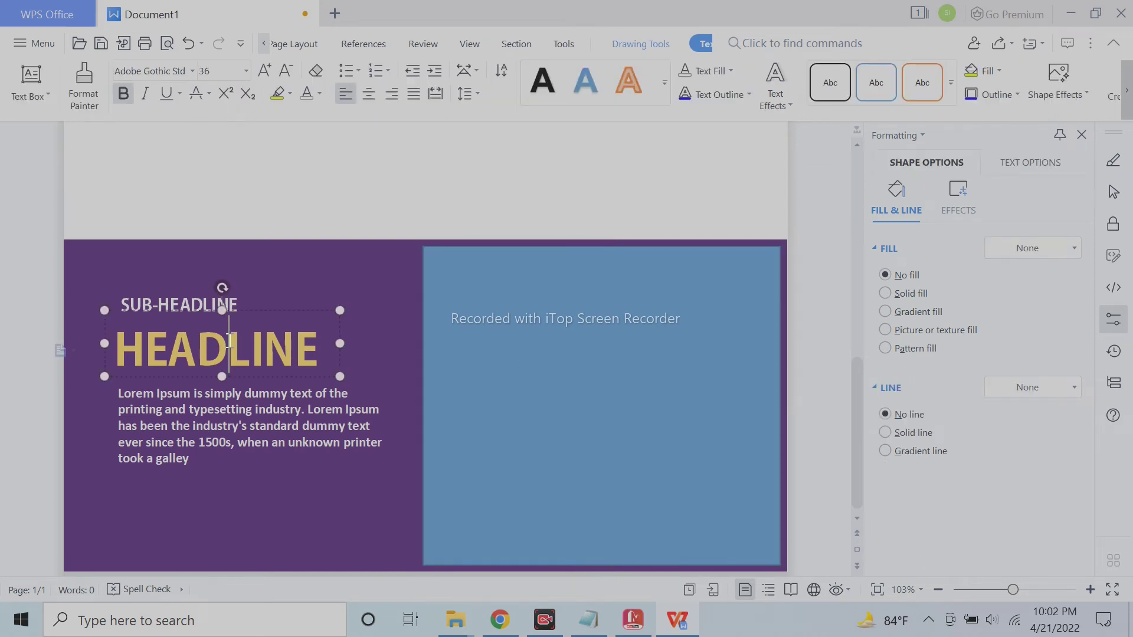
mouse_move(292, 375)
mouse_down()
mouse_move(614, 331)
mouse_move(618, 320)
mouse_up()
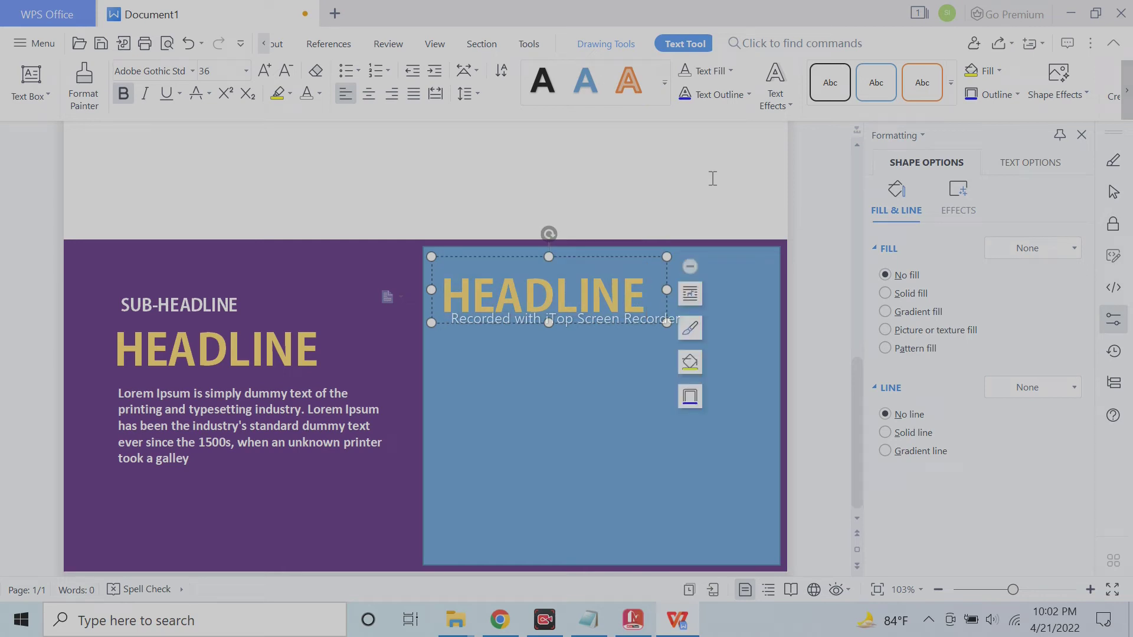
click(316, 71)
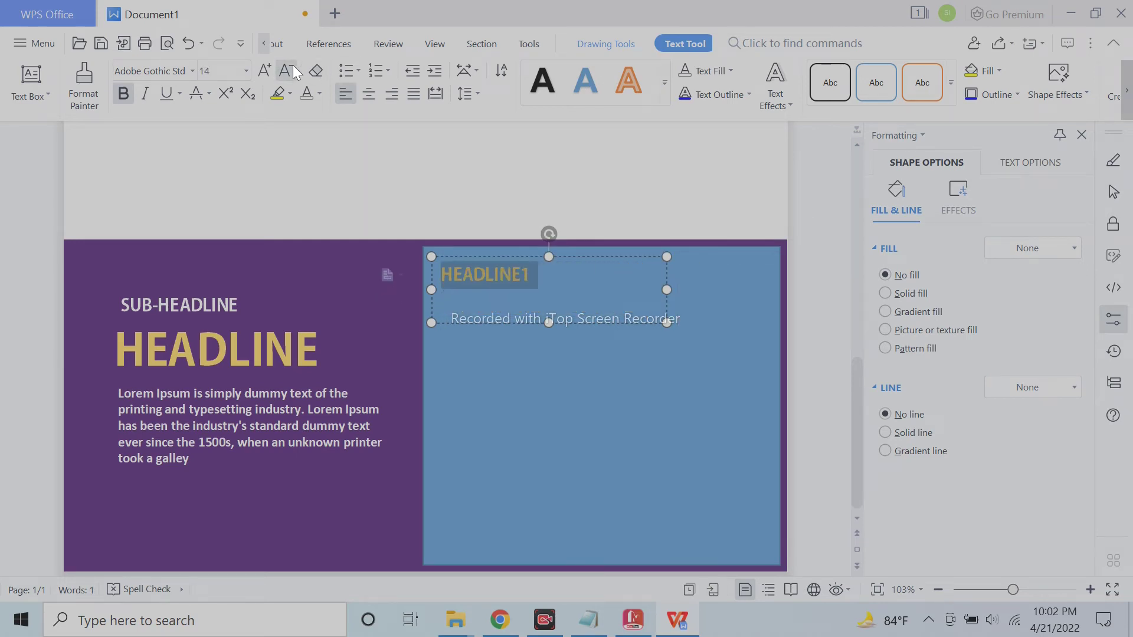
click(319, 94)
click(323, 157)
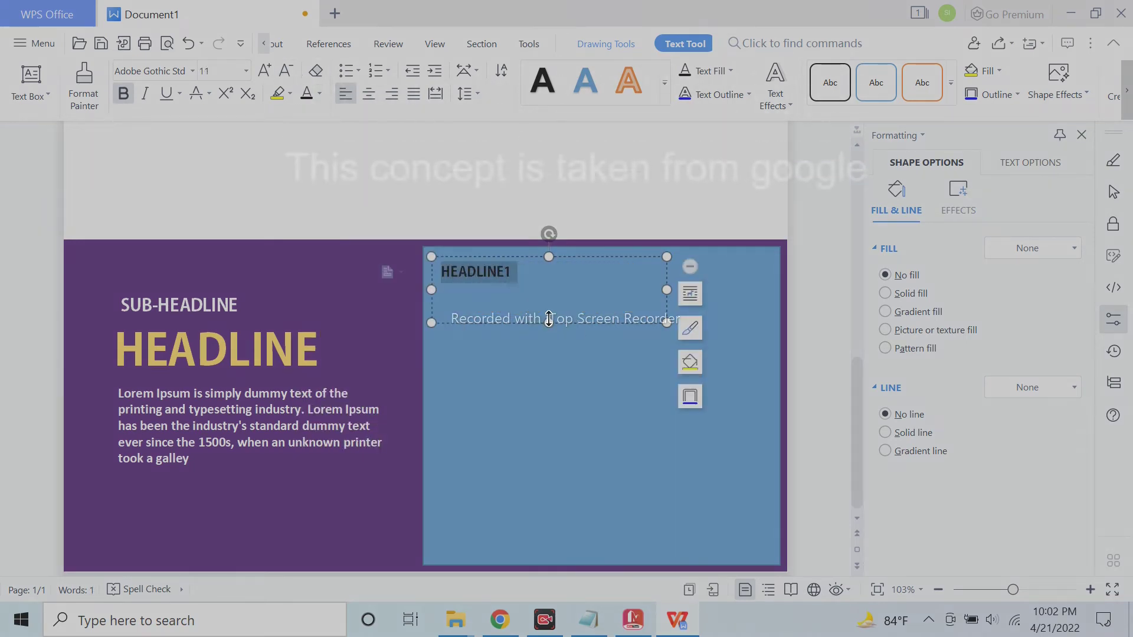
Shrink the HEADLINE1 text box to fit its word and select the blue rectangle.
drag(556, 291, 555, 289)
click(604, 338)
click(440, 277)
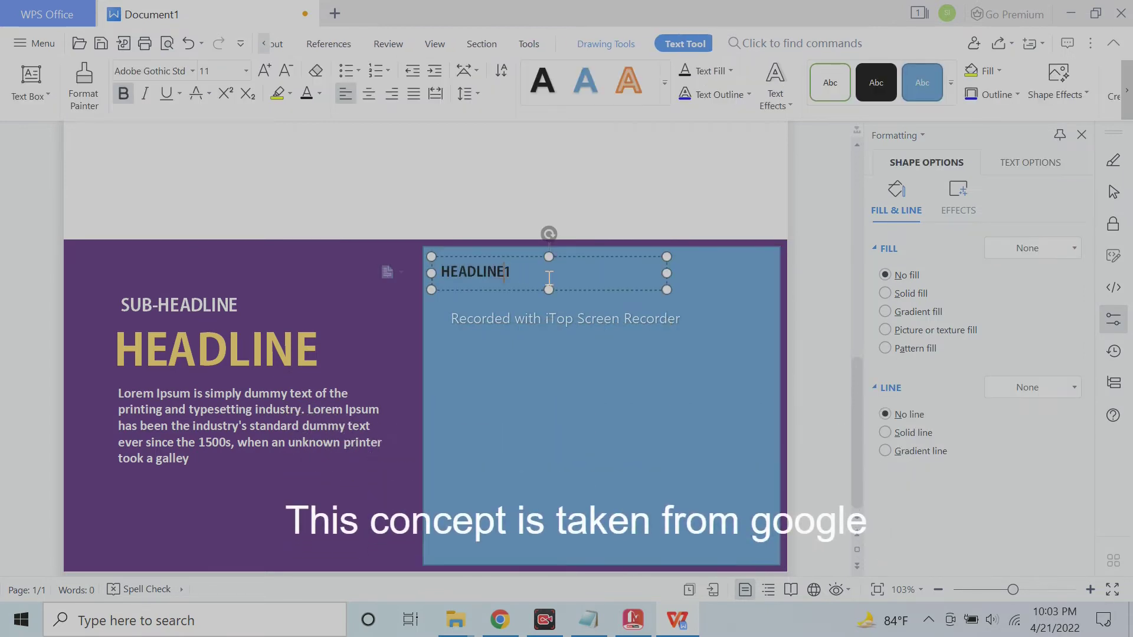
click(668, 338)
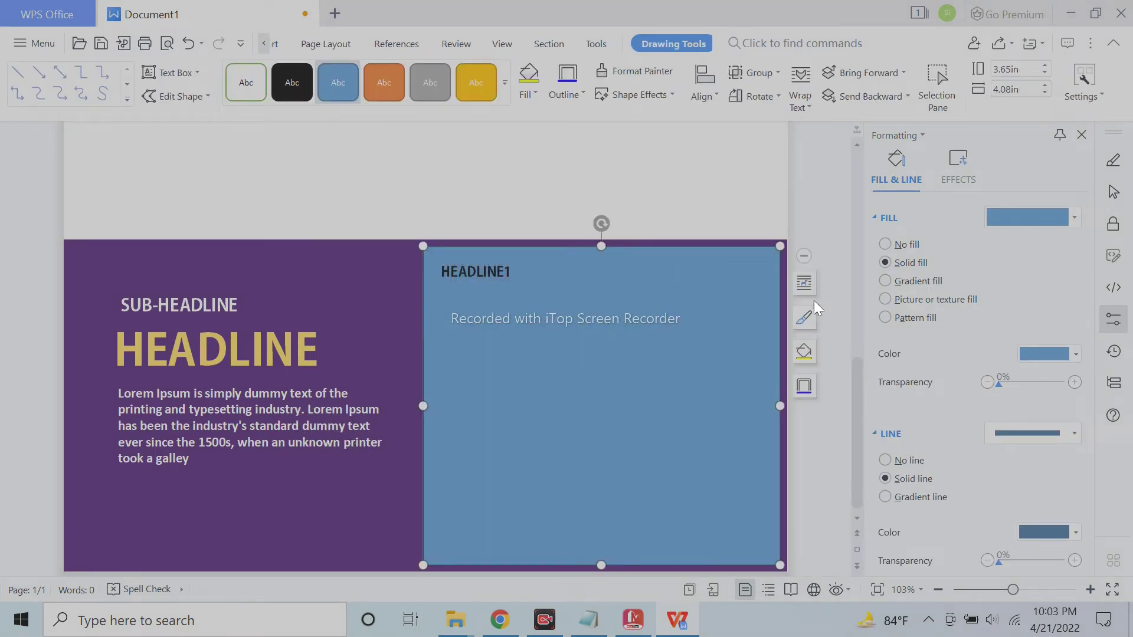
Try purple and light green fills and transparency on the rectangle, removing its outline.
click(1074, 353)
click(975, 394)
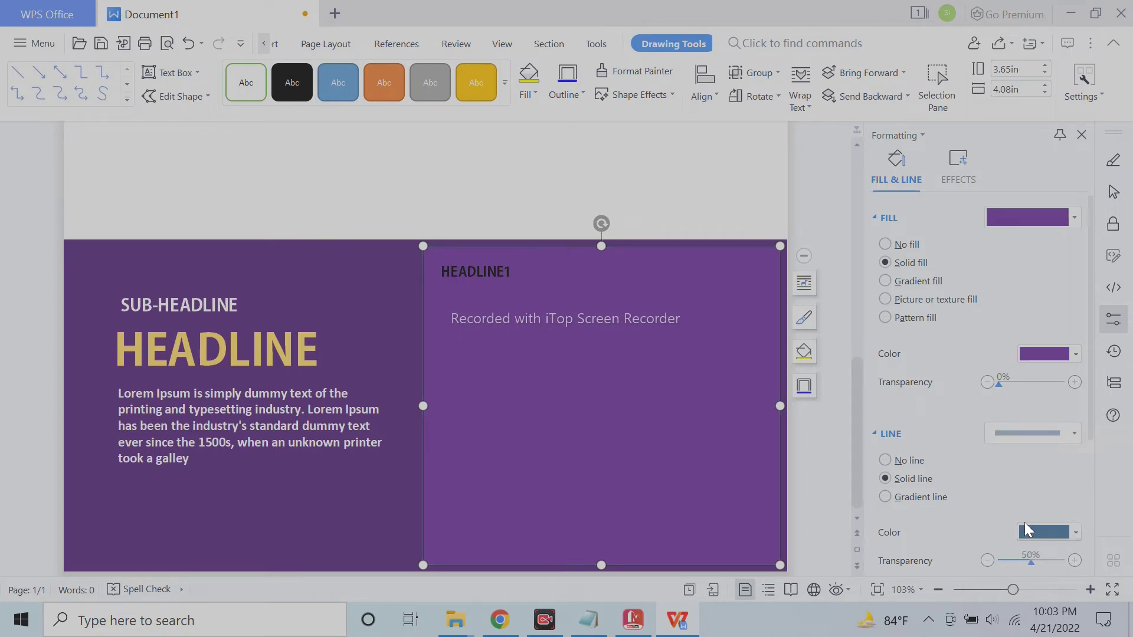
click(908, 460)
mouse_move(999, 385)
mouse_down()
mouse_move(1053, 385)
mouse_move(964, 388)
mouse_up()
click(1075, 353)
click(1118, 476)
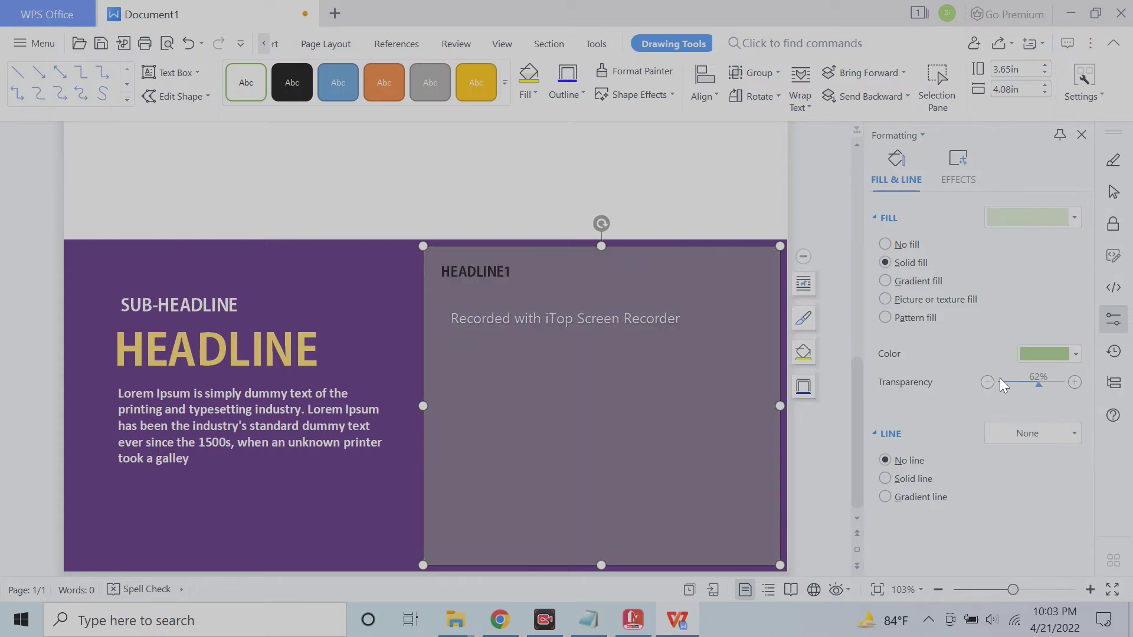
Set the large rectangle to No fill, then select the HEADLINE1 text.
click(523, 284)
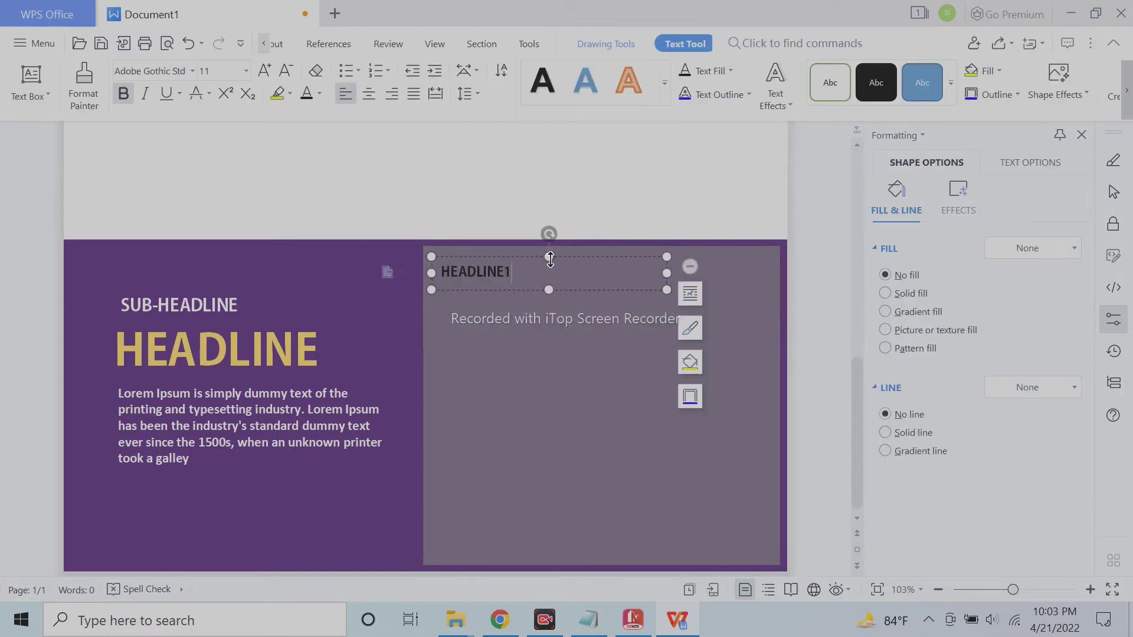
click(724, 364)
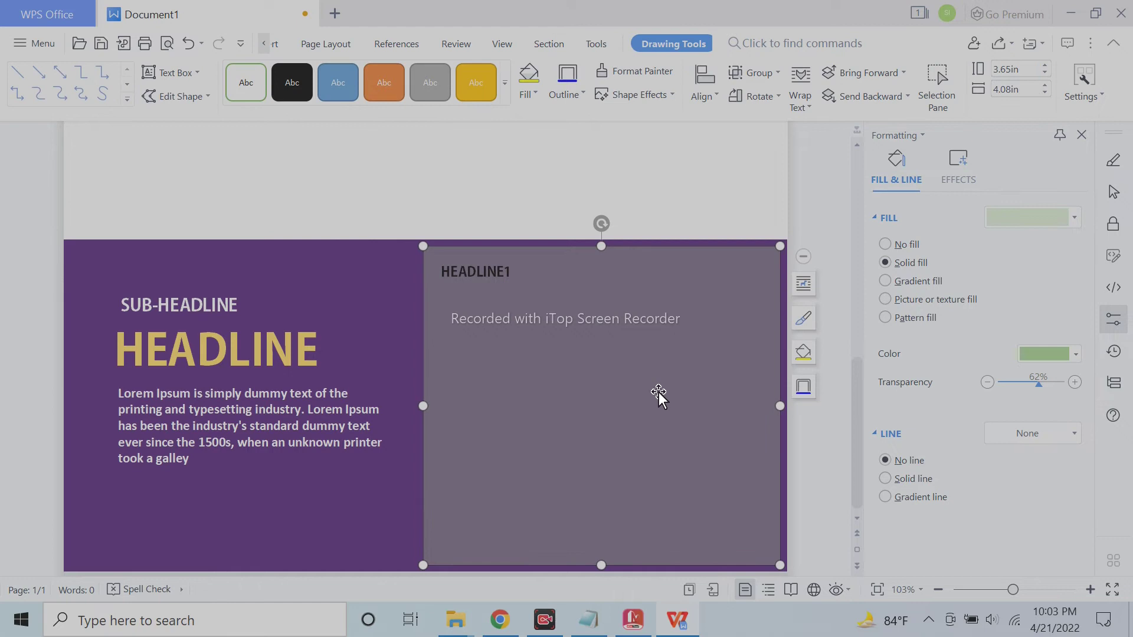
click(896, 244)
drag(521, 277, 446, 278)
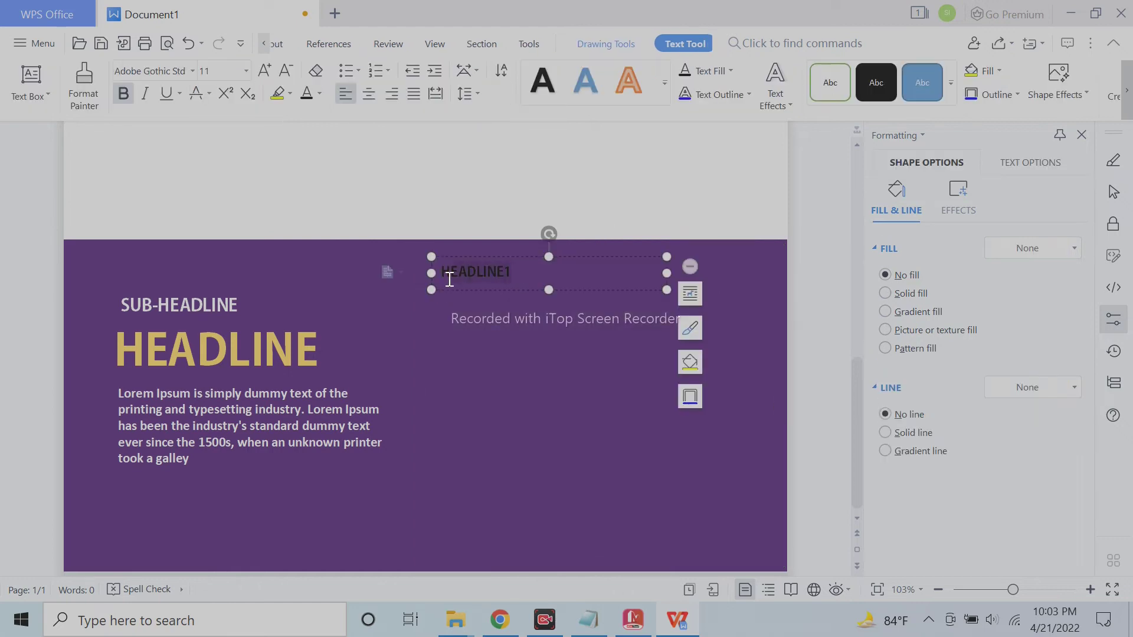
Make HEADLINE1 white, leave its font unchanged, and Ctrl-drag a copy just below it.
click(319, 93)
click(310, 136)
click(194, 71)
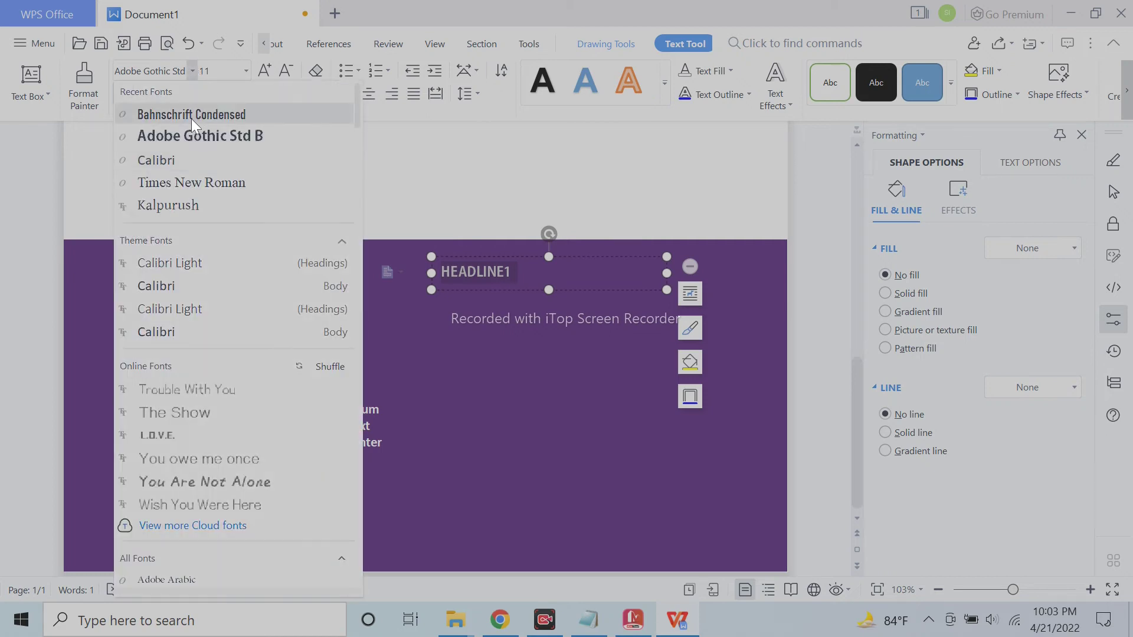
scroll(245, 413, down, 2)
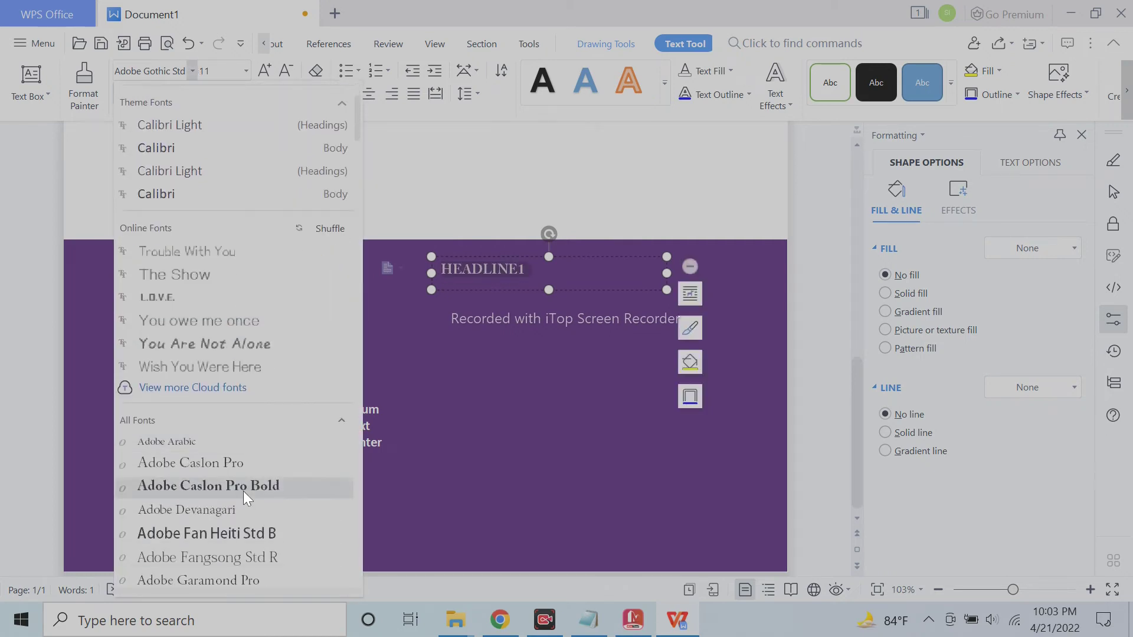
scroll(244, 491, down, 1)
click(571, 400)
click(549, 277)
drag(581, 295, 777, 368)
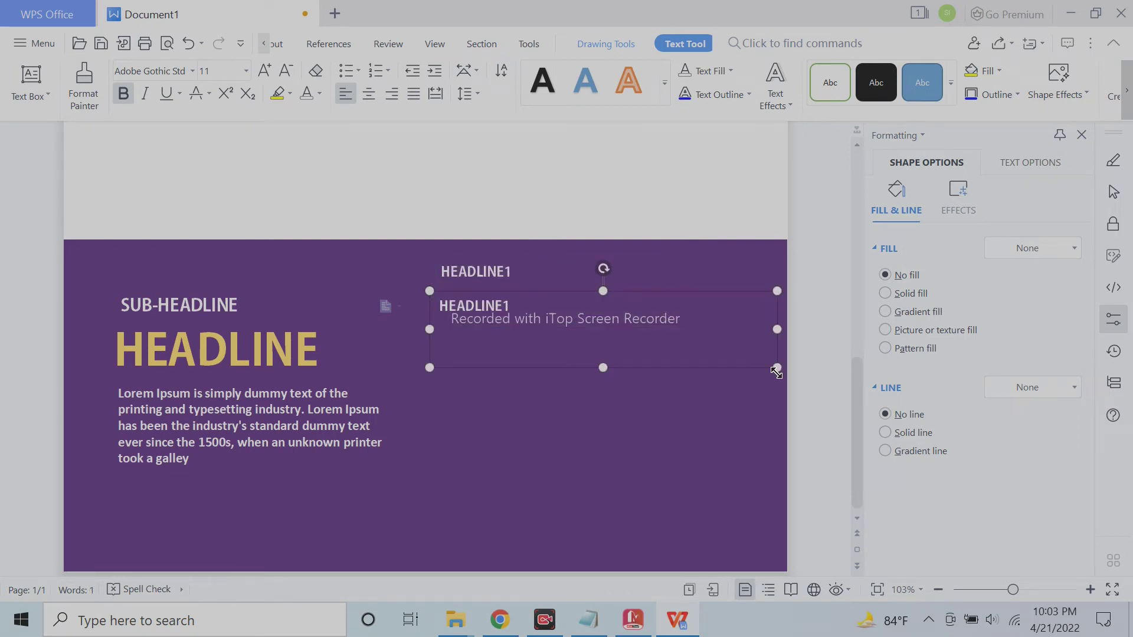
Paste the Lorem Ipsum paragraph into the copied box and set it in Calibri.
drag(434, 326, 439, 327)
click(476, 271)
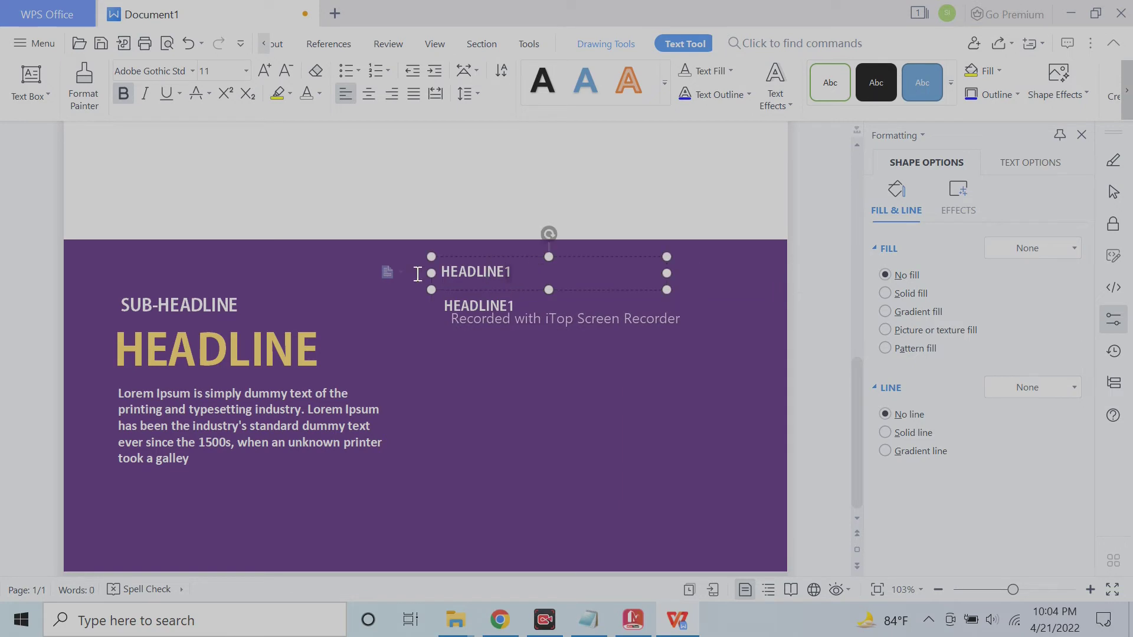
click(517, 309)
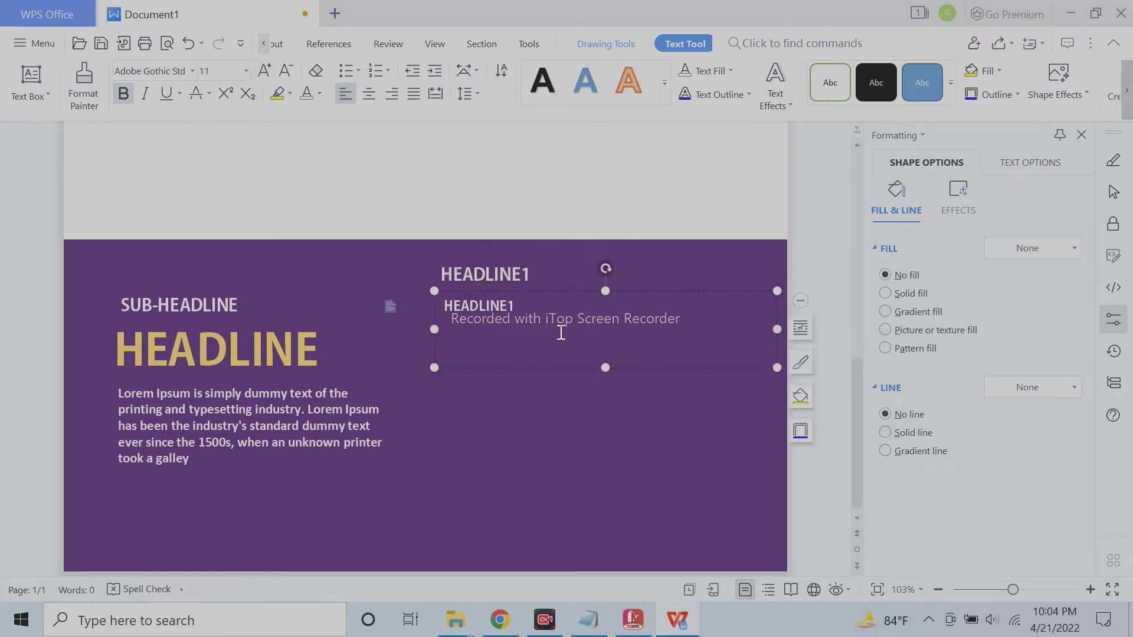
key(ctrl+v)
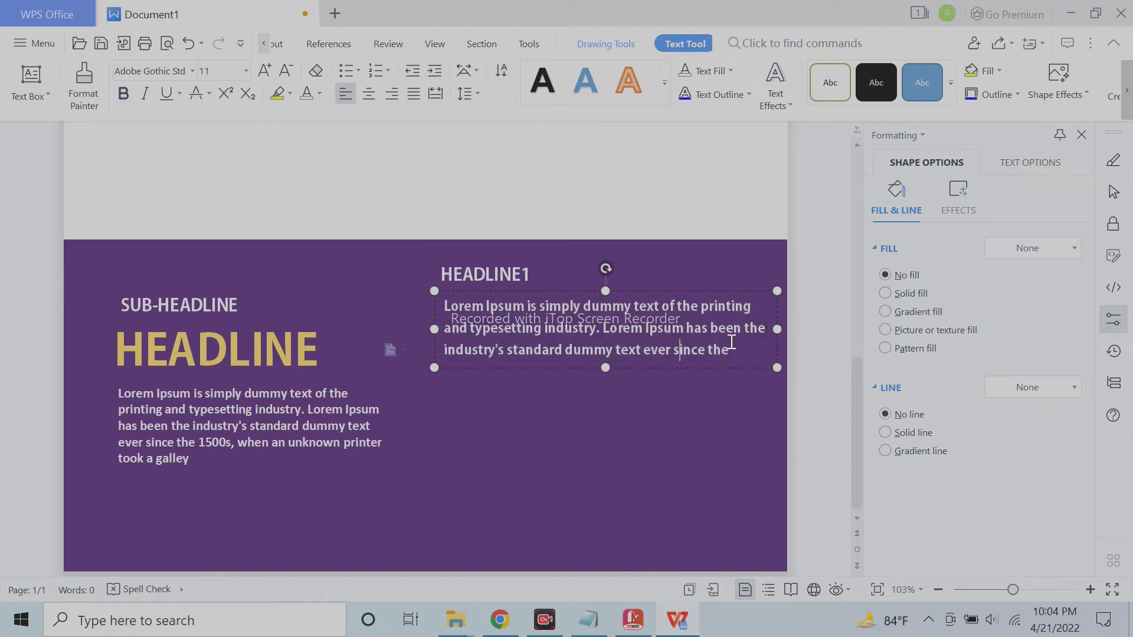
click(192, 71)
click(224, 157)
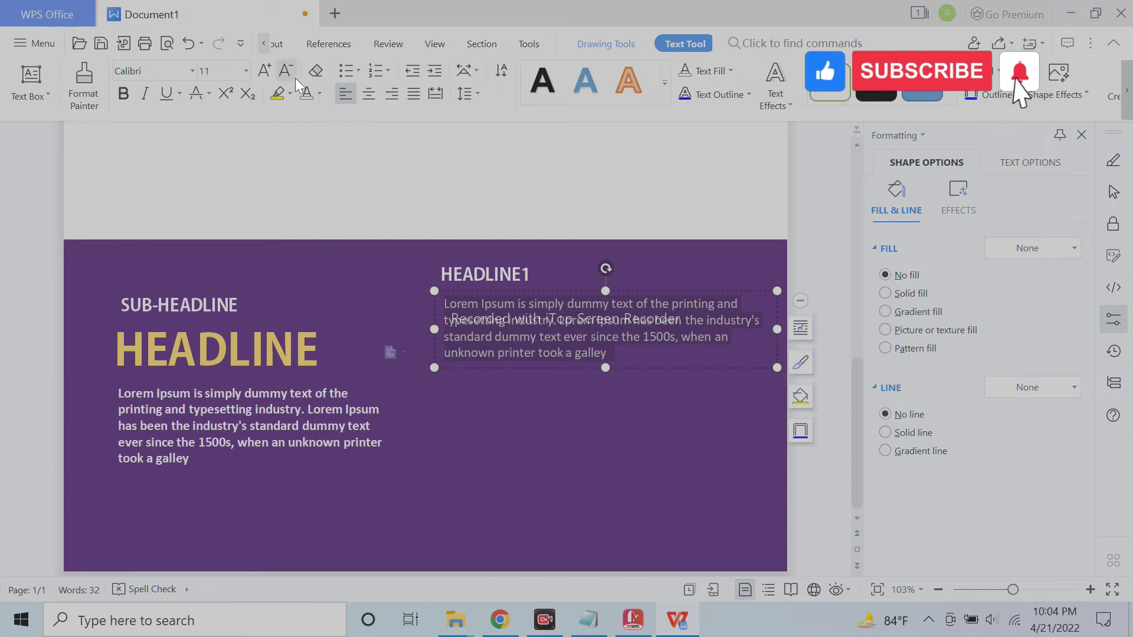
click(574, 427)
click(501, 274)
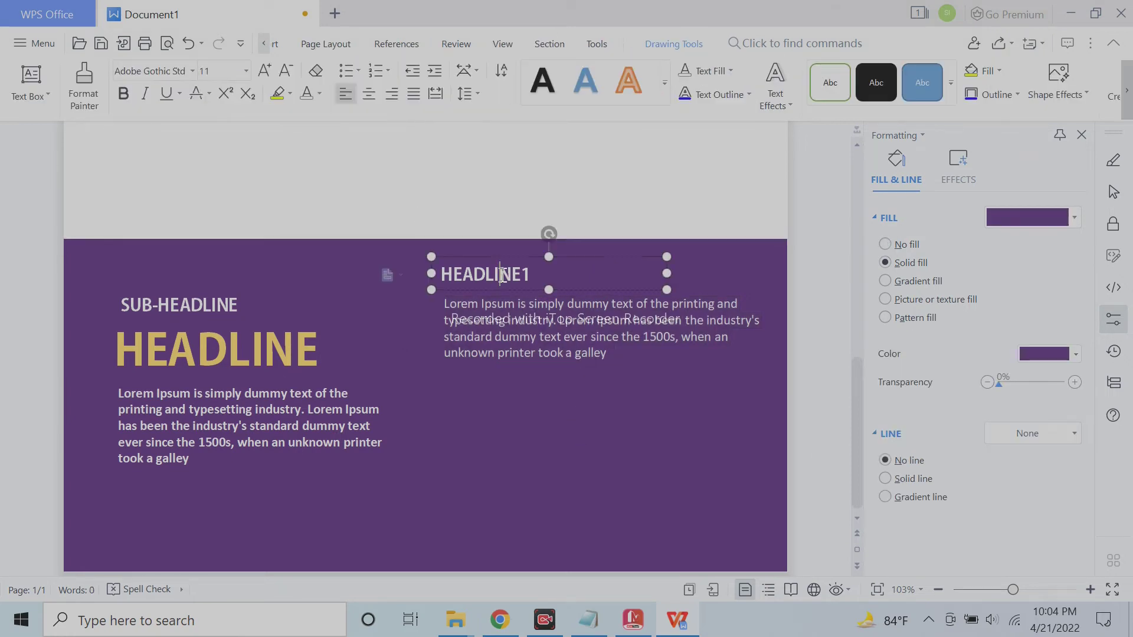
shift+click(501, 330)
click(625, 408)
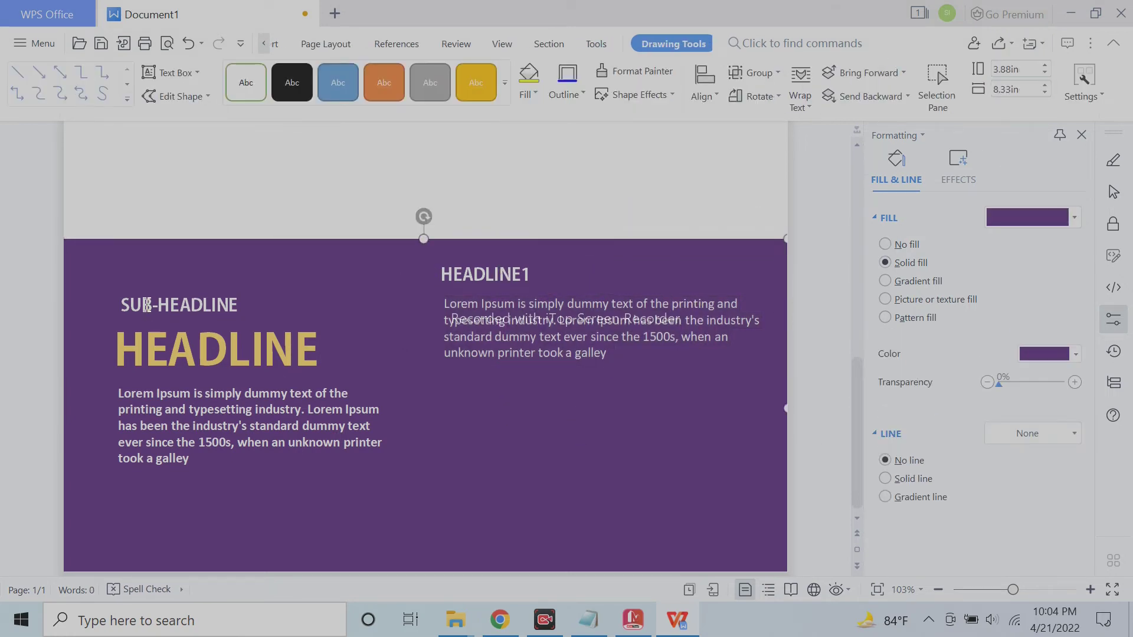
click(177, 305)
shift+click(248, 424)
click(395, 253)
click(603, 265)
shift+click(517, 331)
shift+click(485, 288)
drag(626, 395, 619, 469)
scroll(424, 337, up, 5)
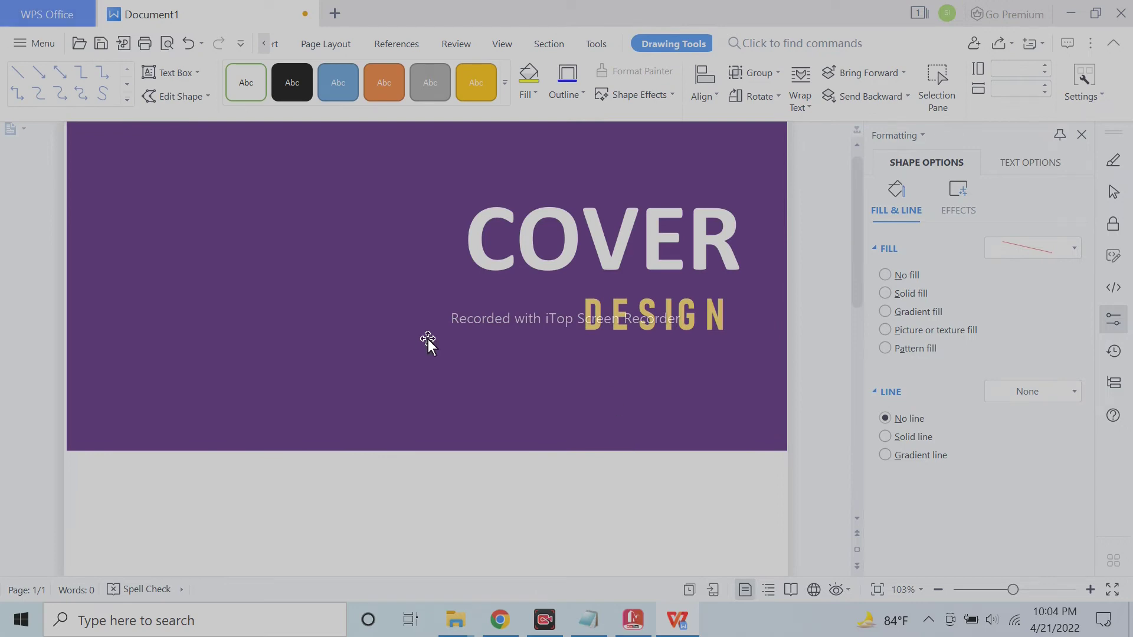
scroll(499, 379, down, 4)
scroll(516, 422, down, 3)
click(510, 468)
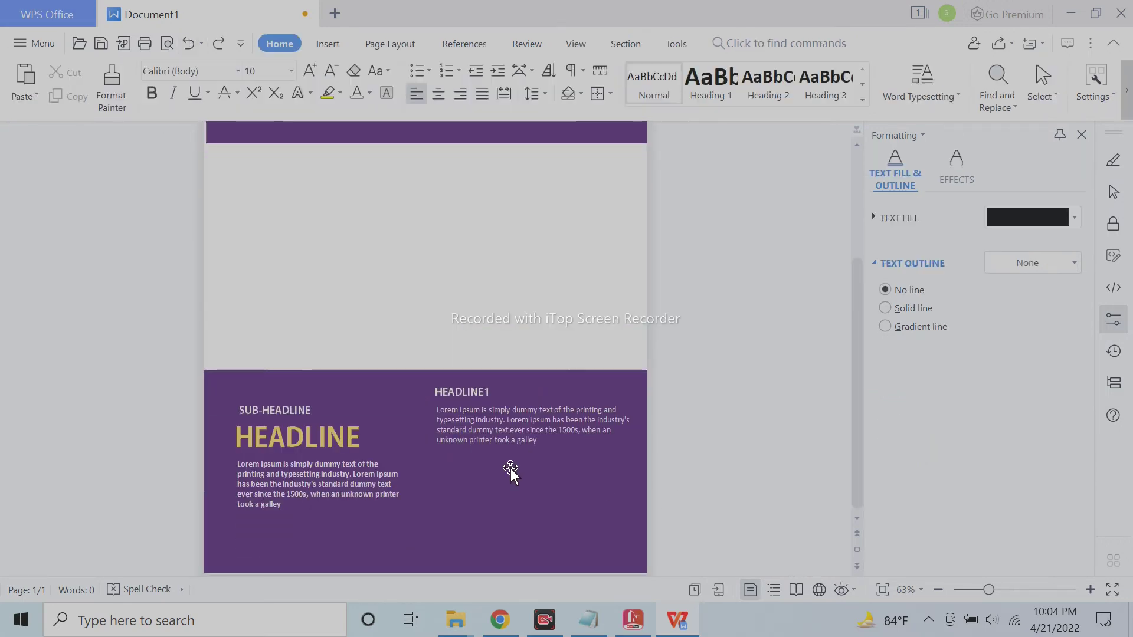
click(529, 421)
click(440, 486)
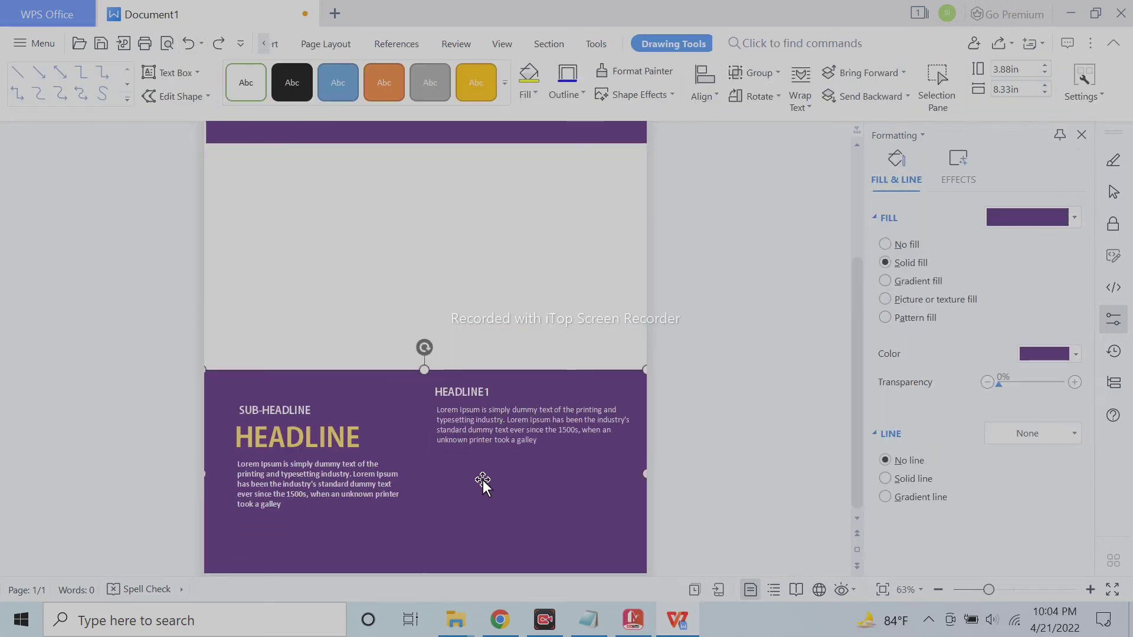
click(449, 413)
click(759, 496)
click(431, 384)
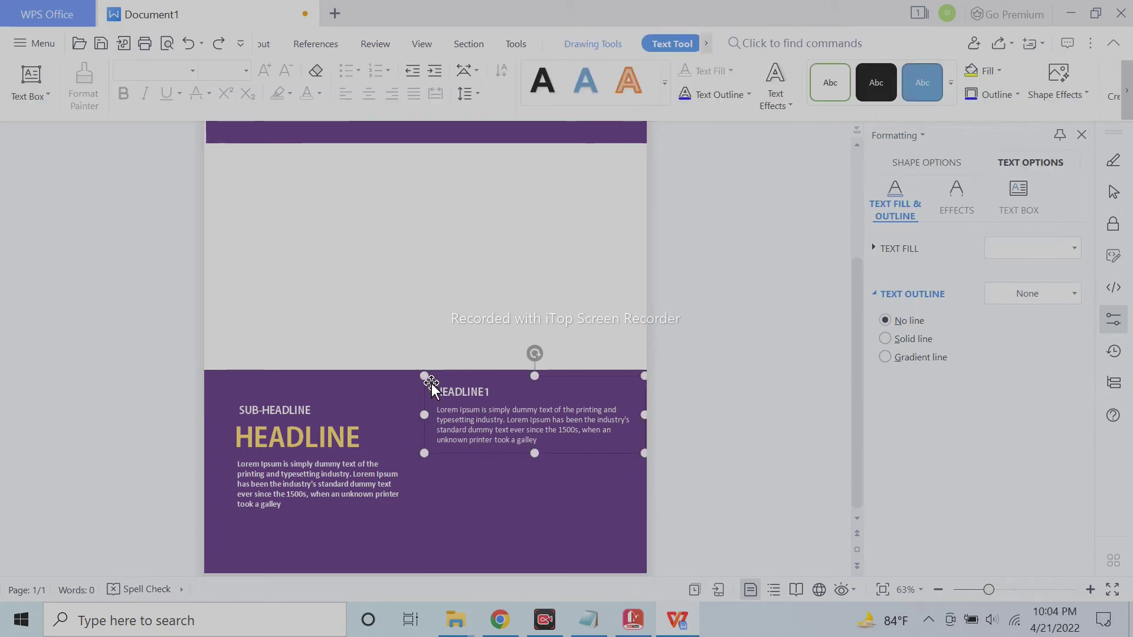
ctrl+click(497, 453)
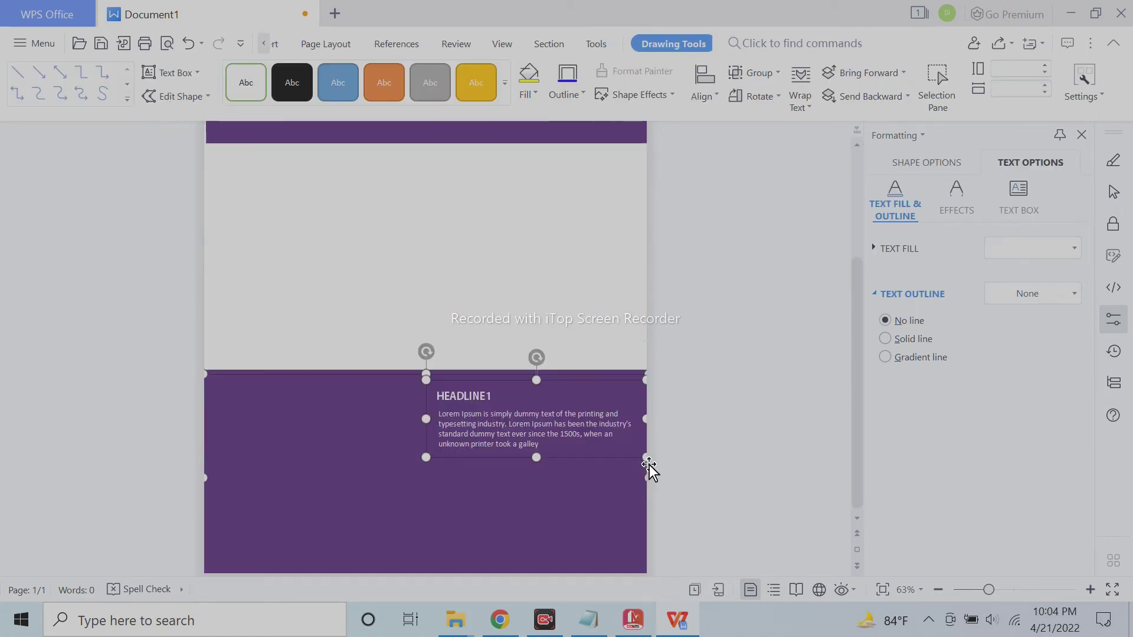
click(186, 40)
ctrl+scroll(539, 440, up, 6)
scroll(572, 438, down, 8)
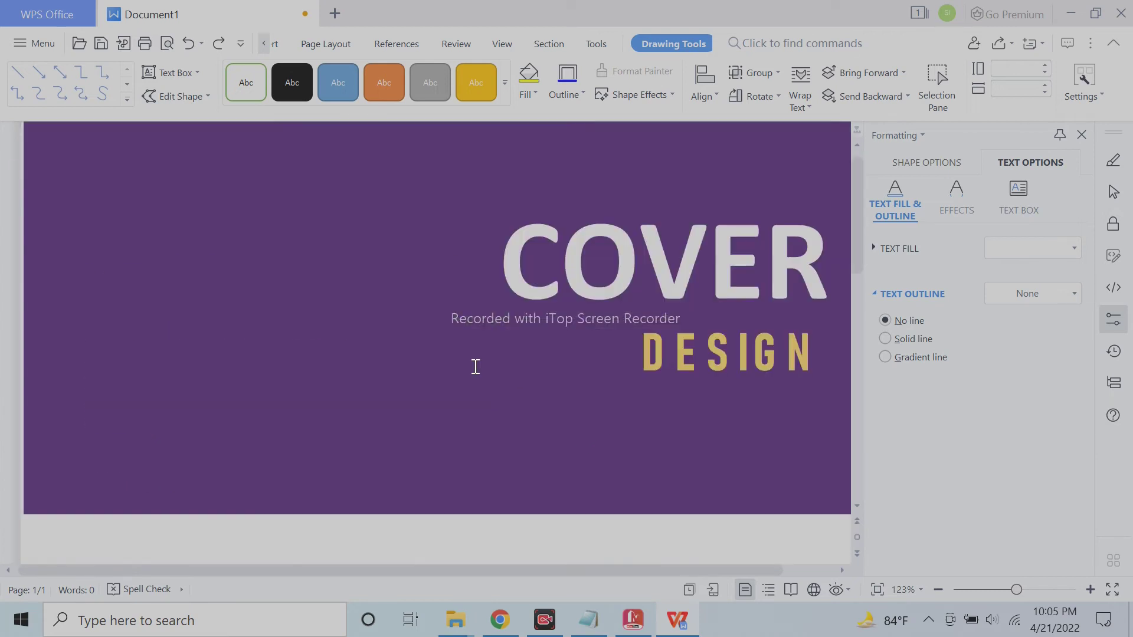
click(189, 43)
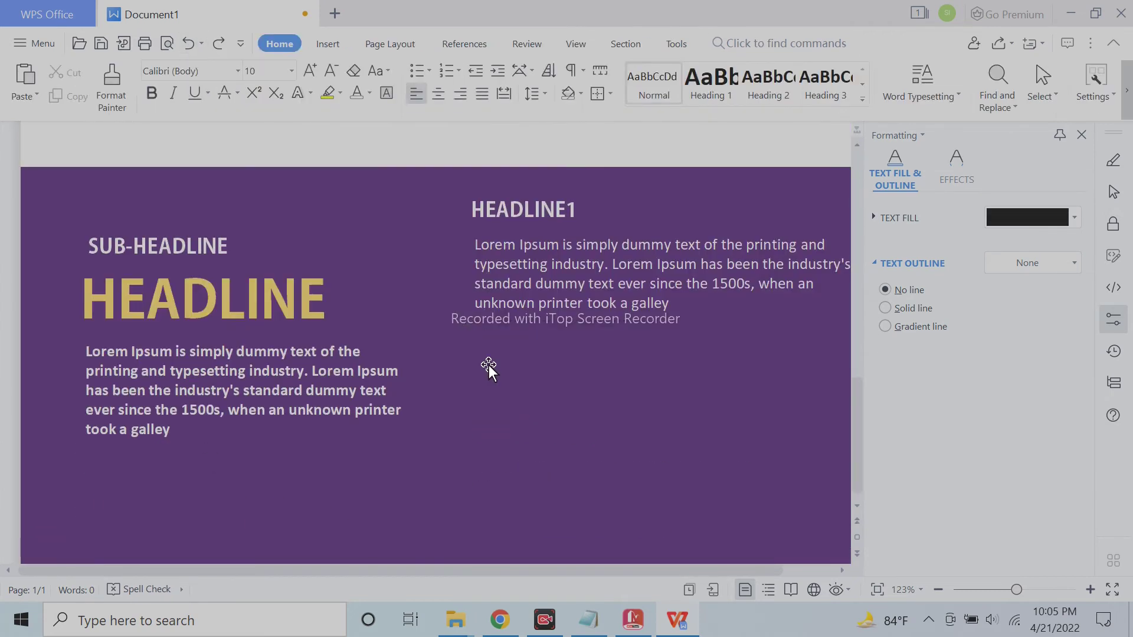
Ctrl-drag copies of the HEADLINE1 heading and paragraph downward, nudging them with the Down arrow.
click(507, 233)
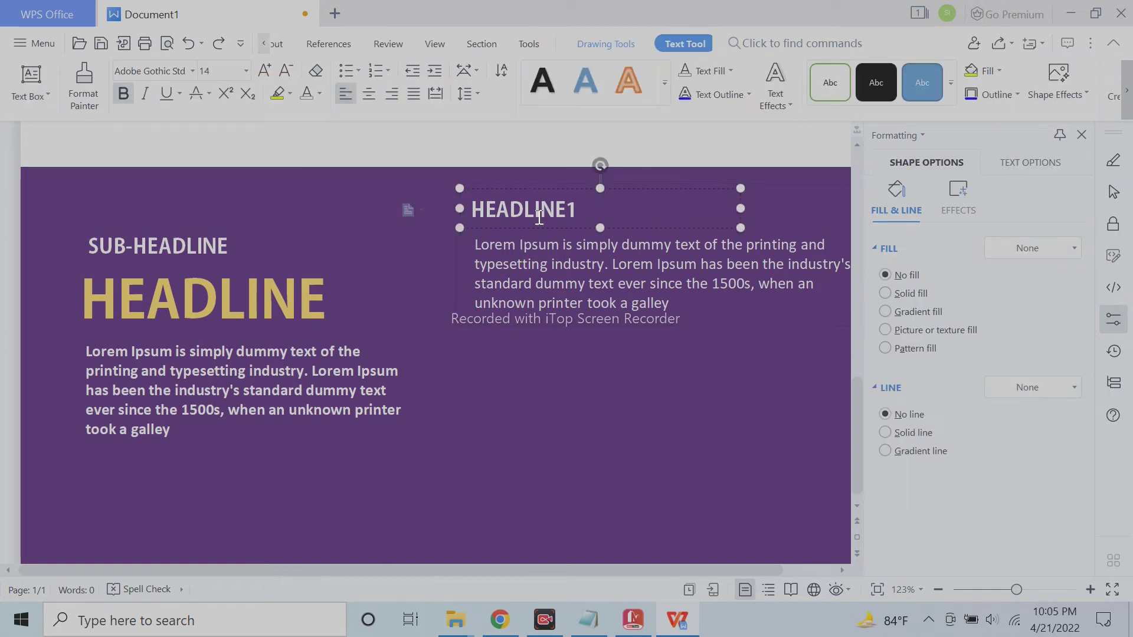
scroll(564, 278, up, 1)
shift+click(559, 255)
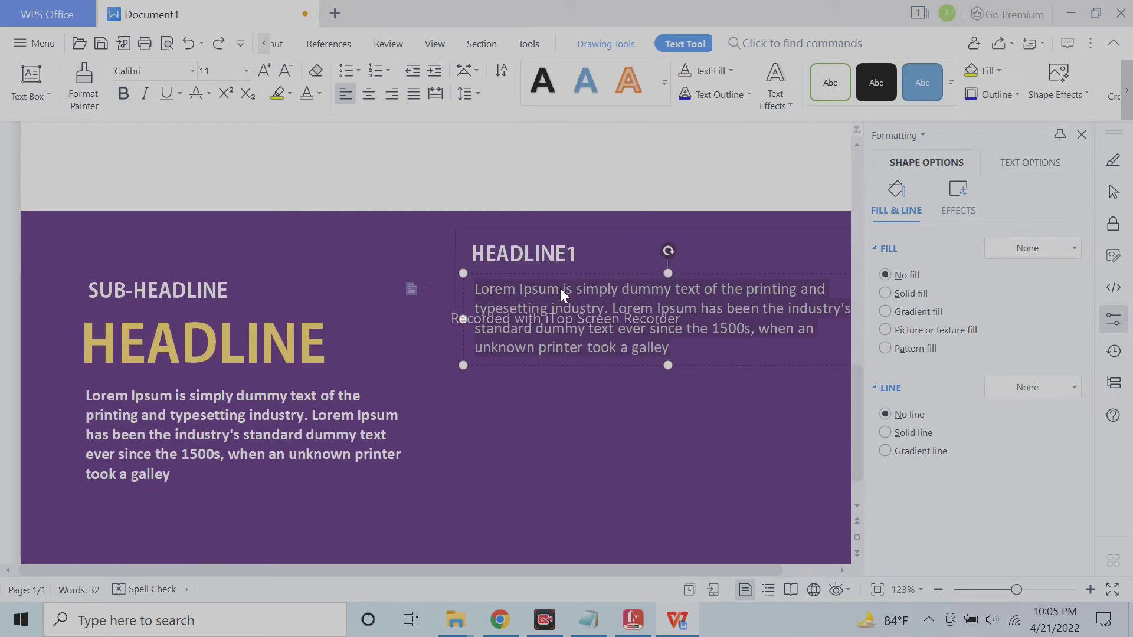
ctrl+drag(620, 359, 621, 501)
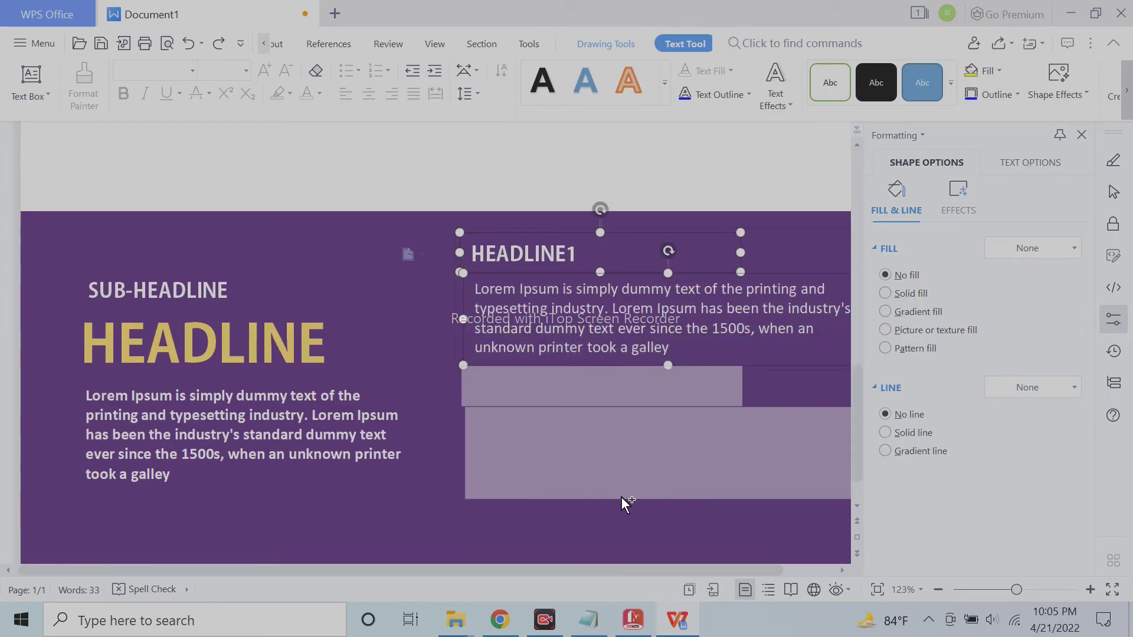
scroll(682, 383, down, 1)
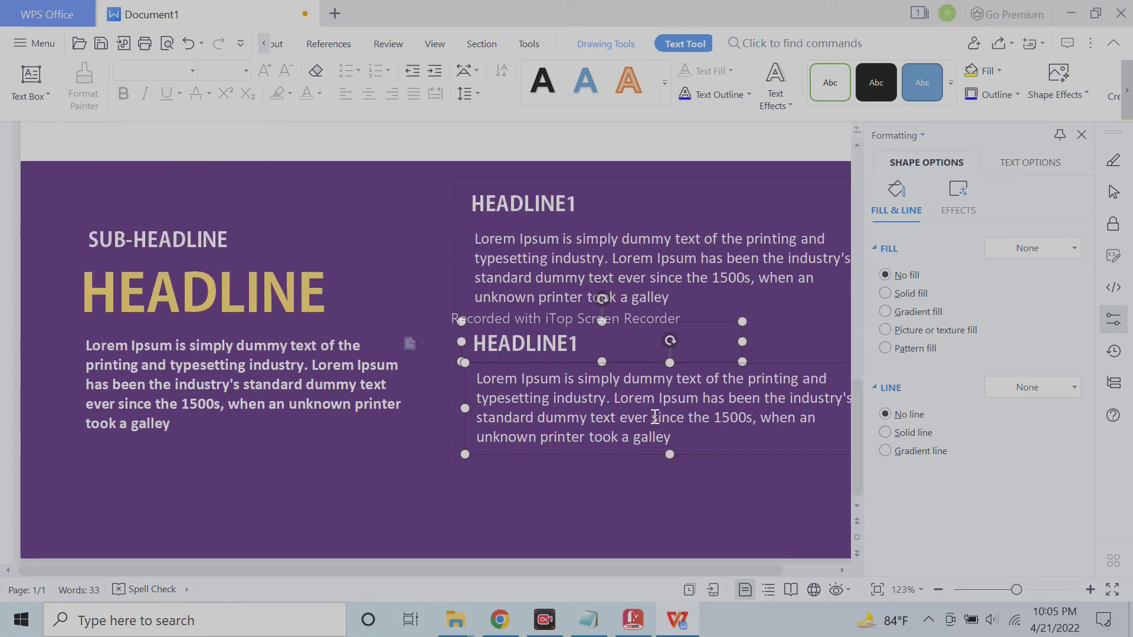
key(Down)
key(Down)
key(Down)
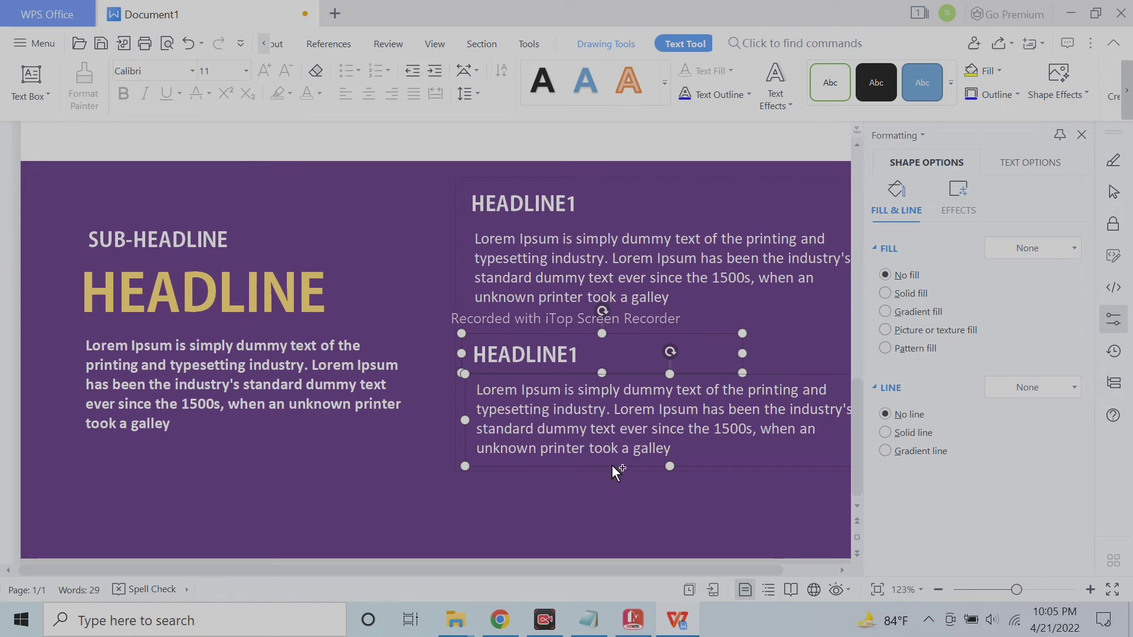
ctrl+drag(614, 471, 600, 557)
Decrease the top and middle body text one size to 10.5.
click(586, 276)
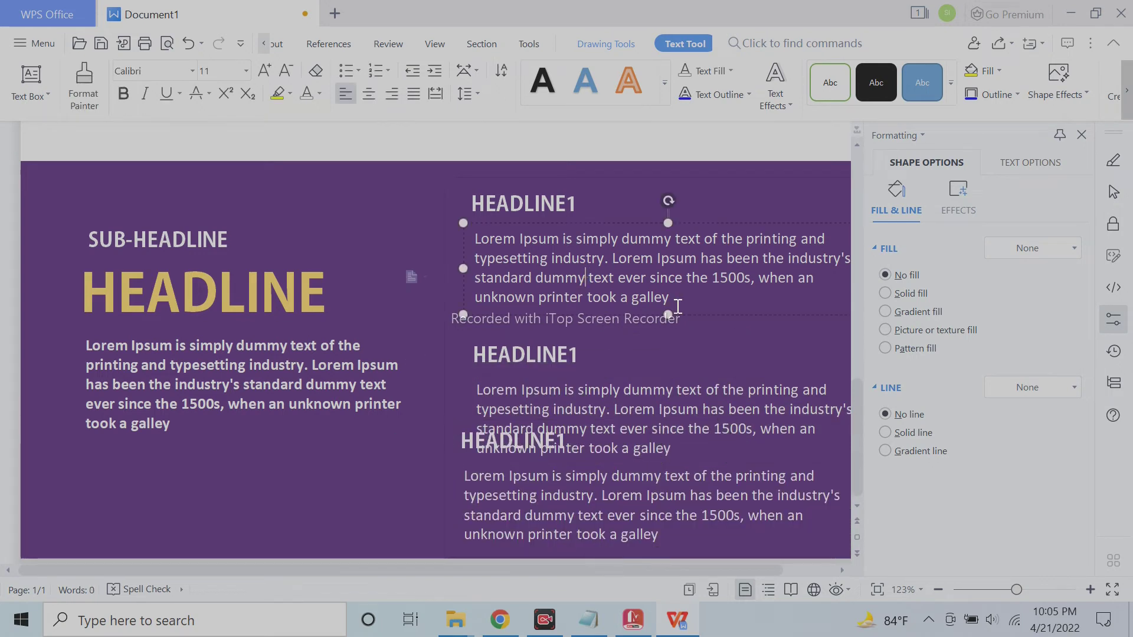
drag(678, 306, 471, 237)
click(289, 75)
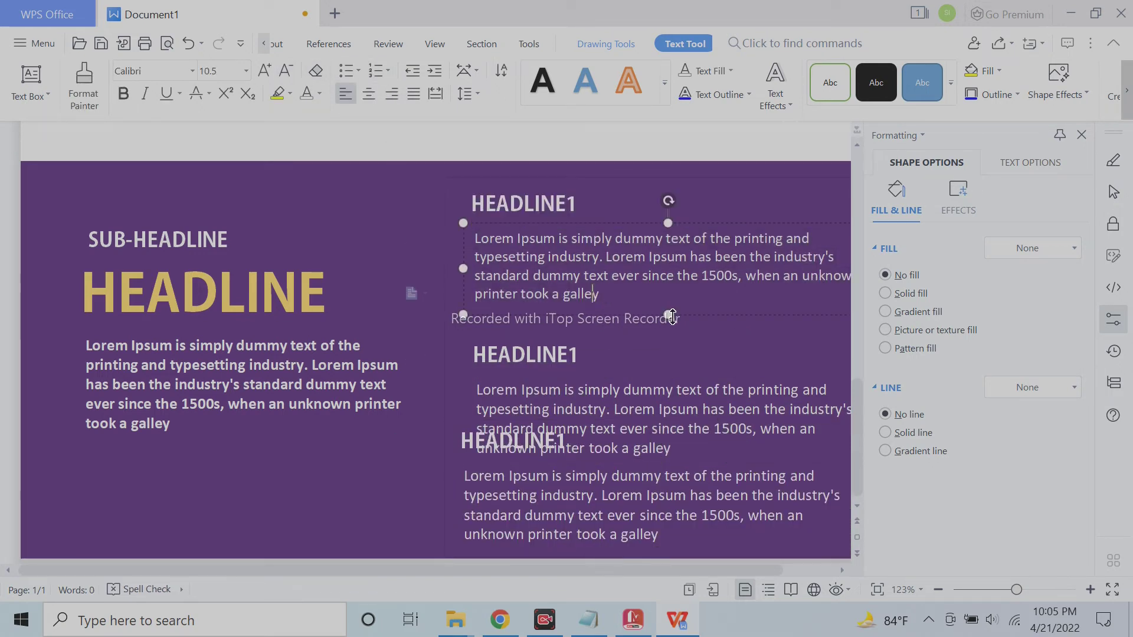
click(607, 359)
click(649, 389)
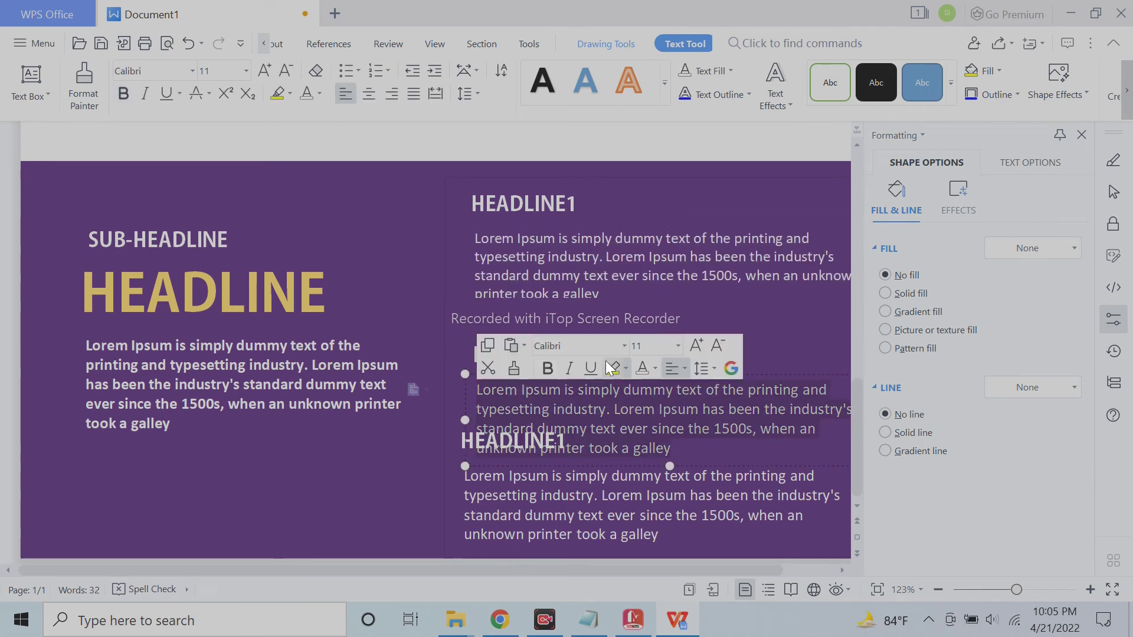
drag(701, 340, 488, 380)
key(ctrl+z)
click(463, 349)
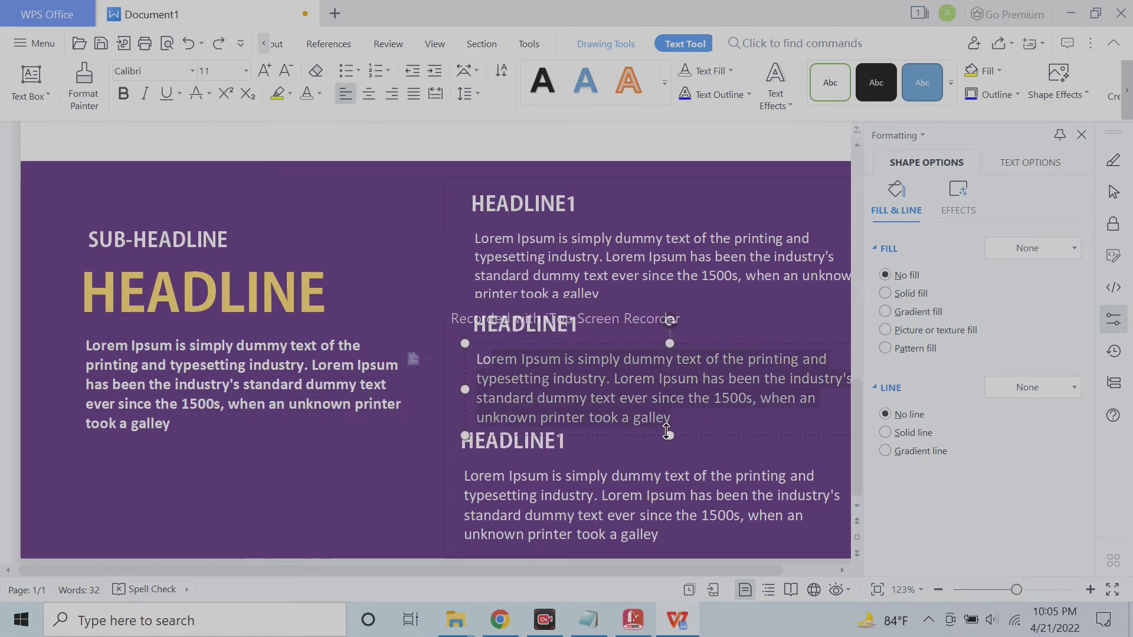
key(ctrl+bracketleft)
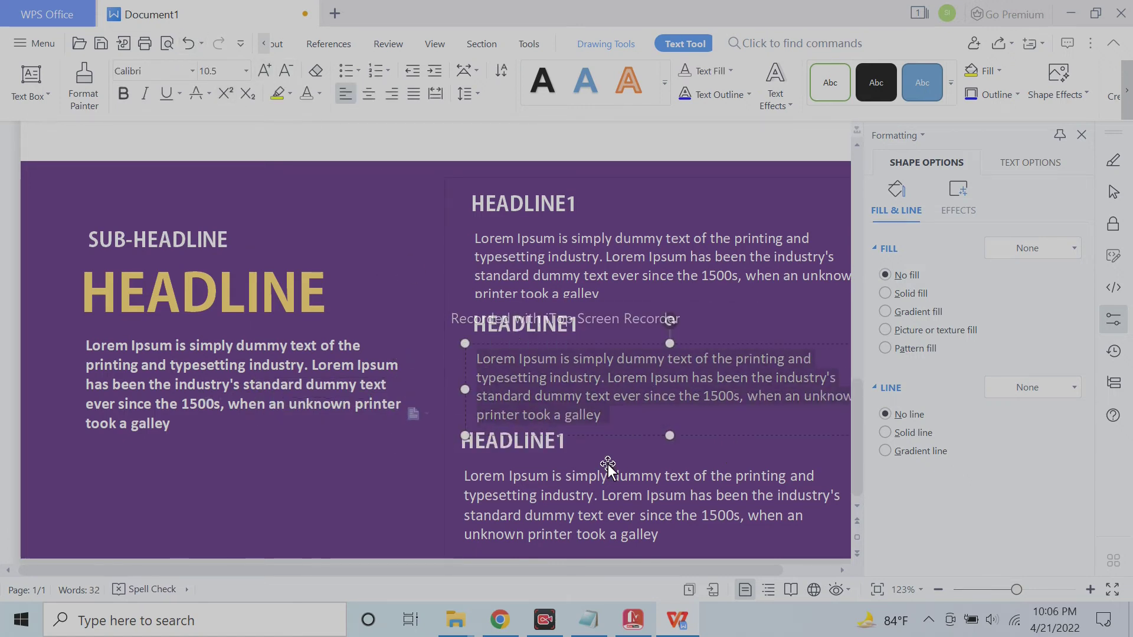
Narrow and reposition the lower HEADLINE1 and nudge the middle body text up.
click(641, 449)
drag(643, 437, 660, 438)
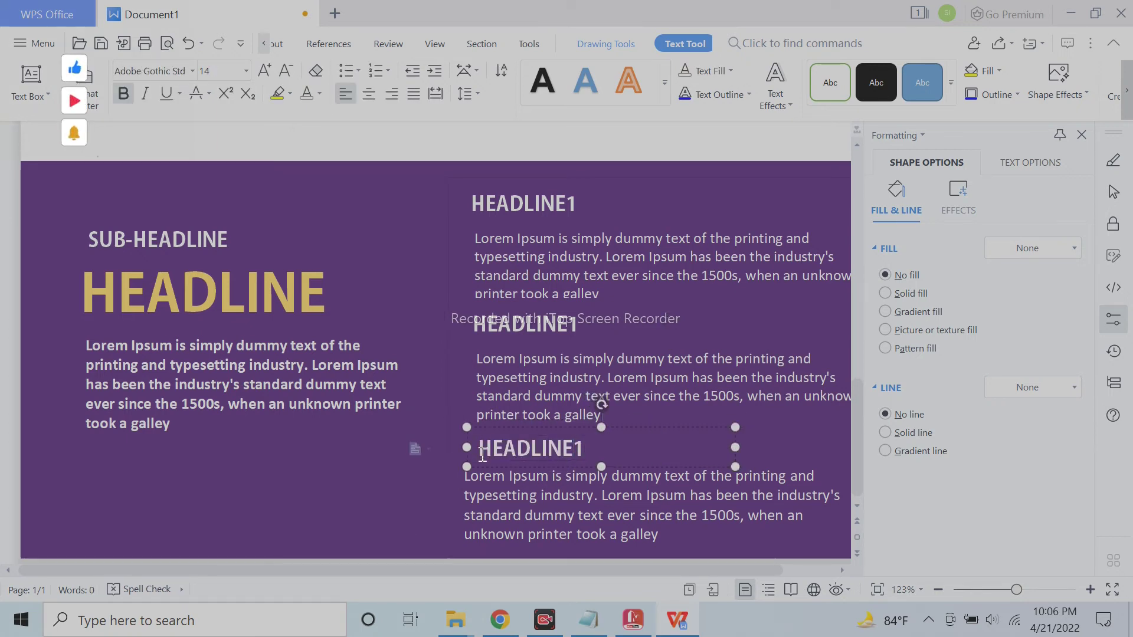
drag(734, 447, 711, 448)
click(514, 459)
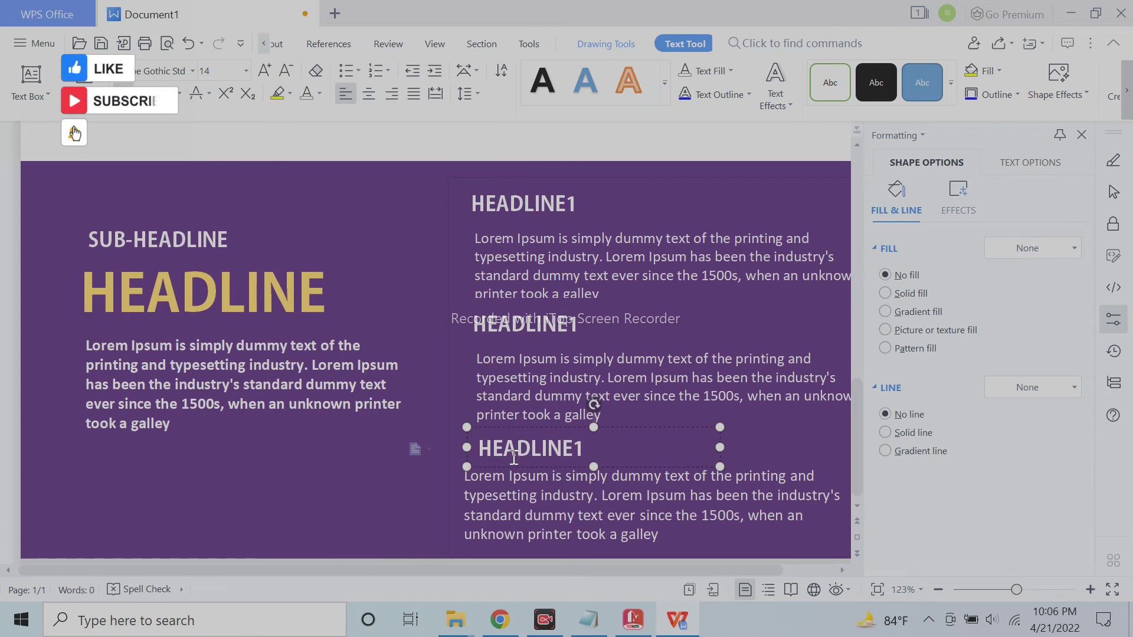
drag(559, 429, 600, 459)
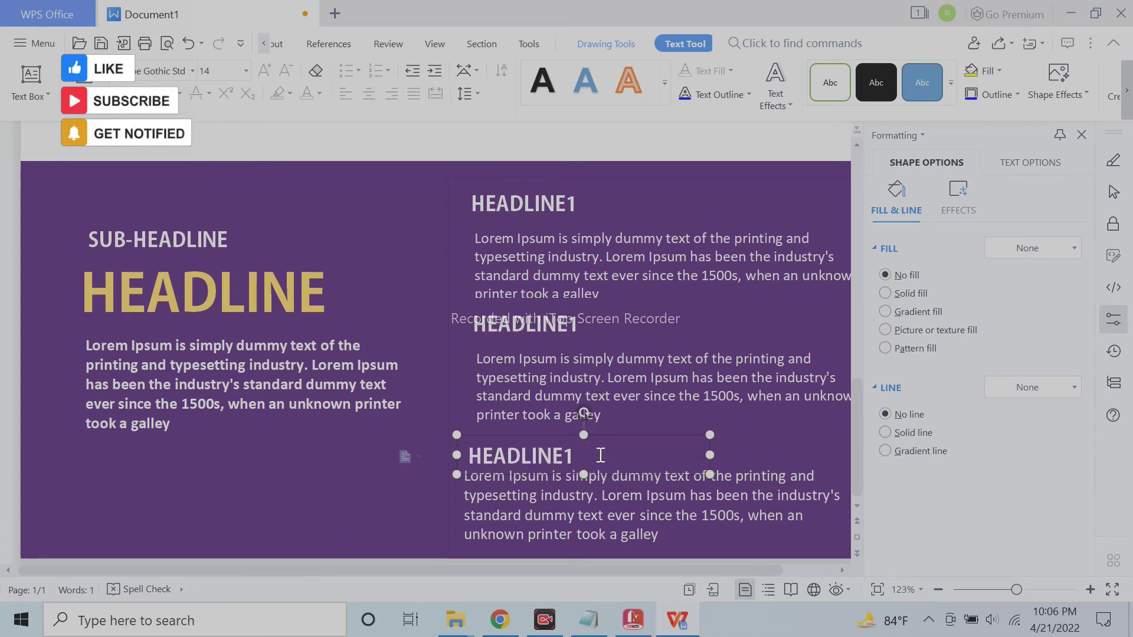
click(797, 455)
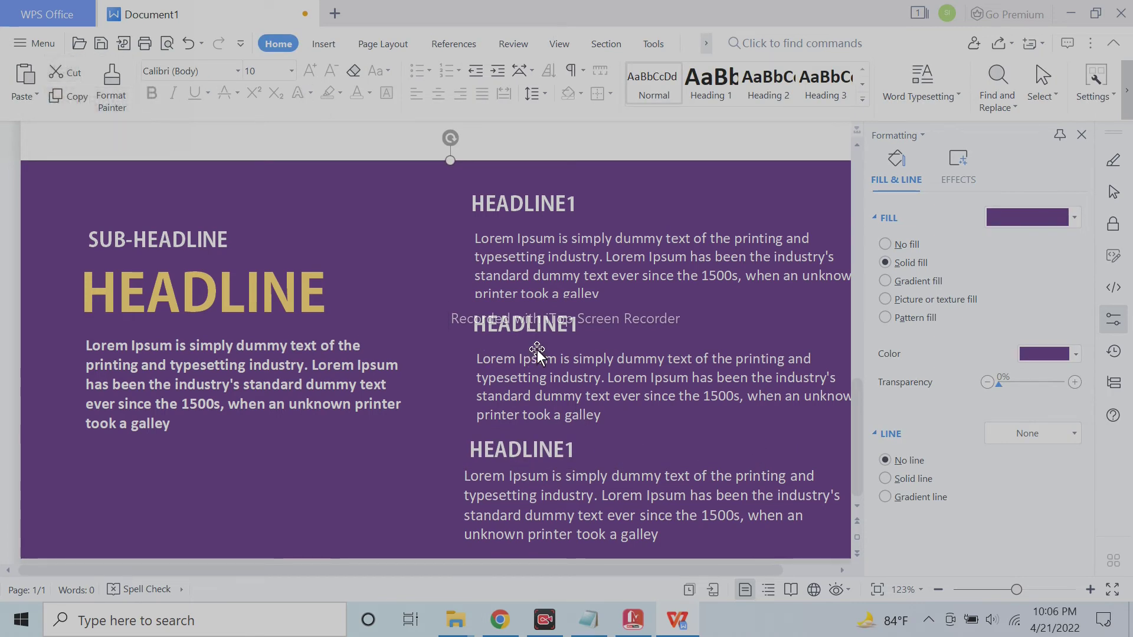
click(548, 528)
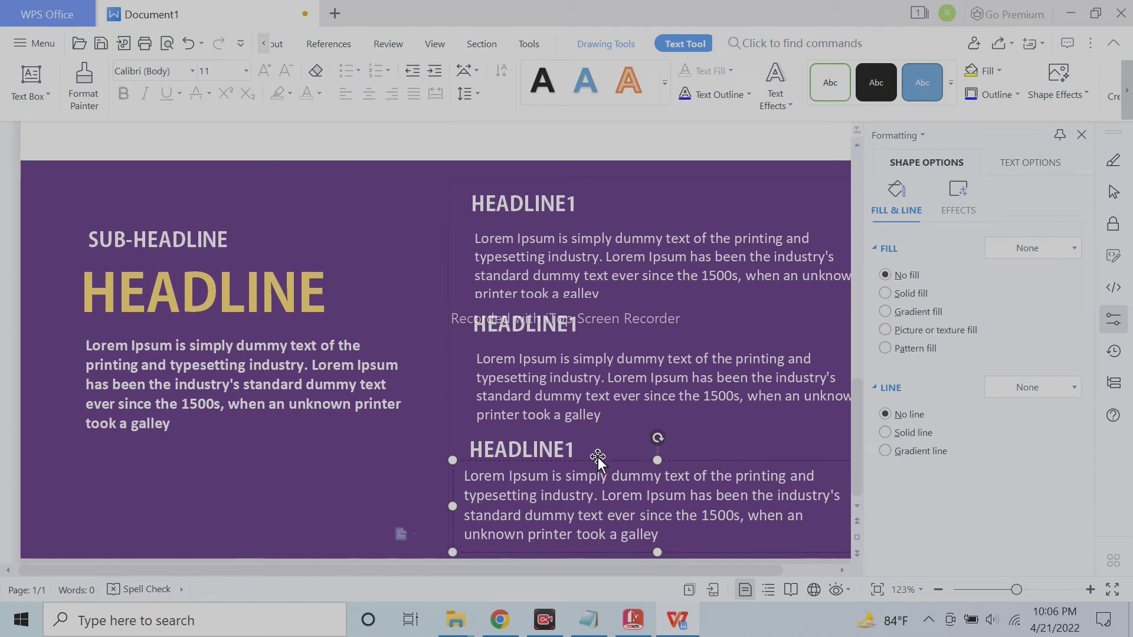
click(621, 413)
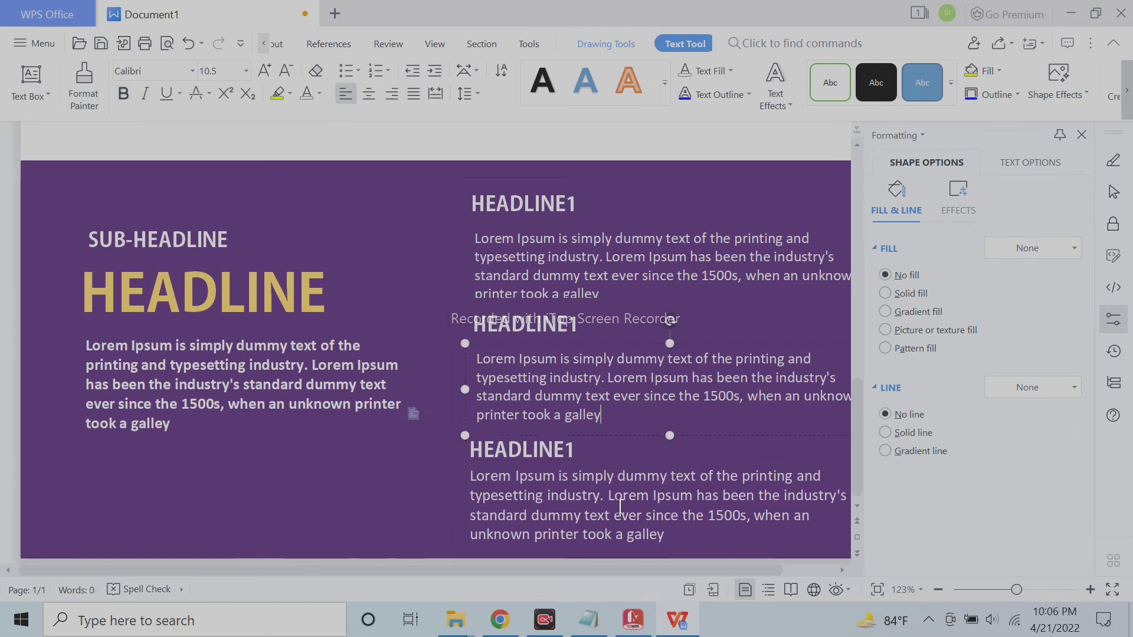
drag(537, 348, 532, 342)
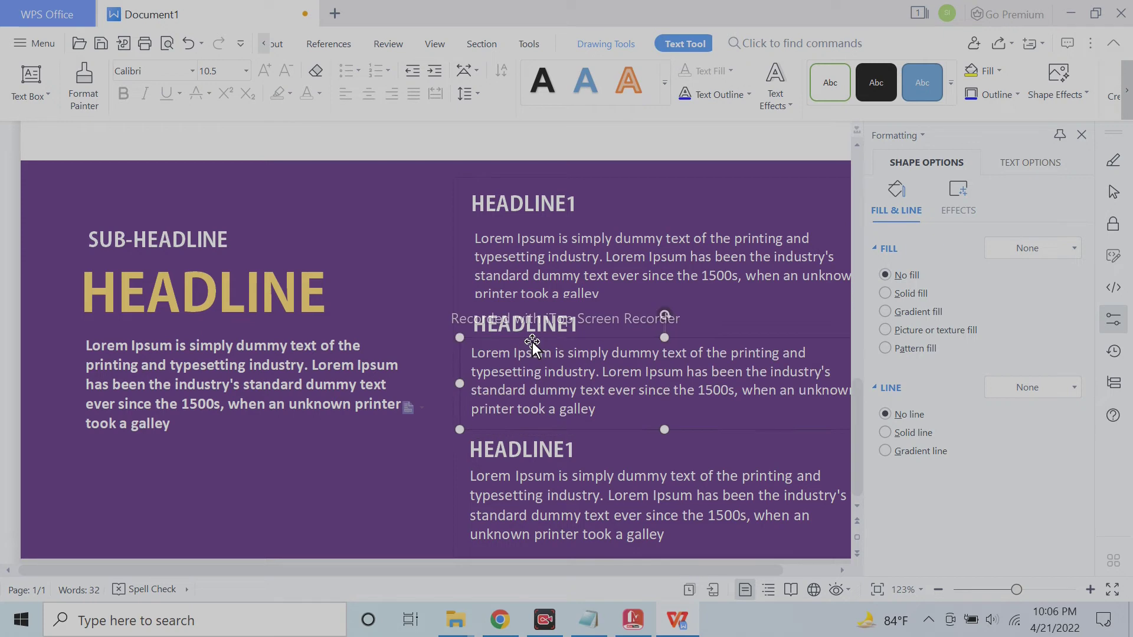
click(734, 445)
Adjust the top HEADLINE1 and shift the middle and bottom body text right.
click(560, 295)
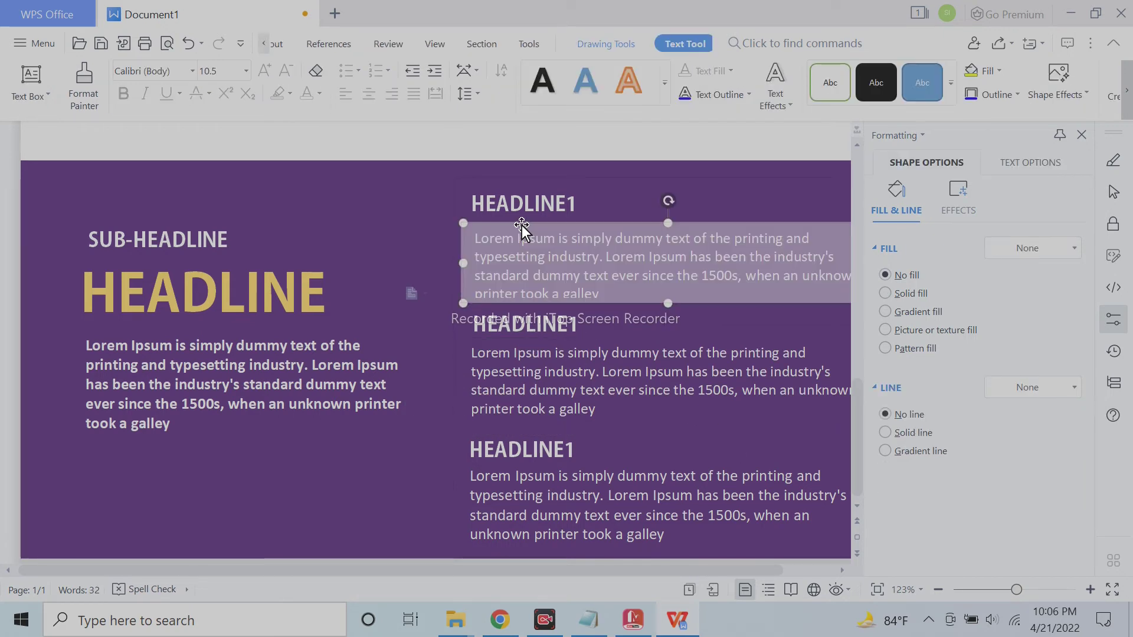
click(524, 203)
click(538, 183)
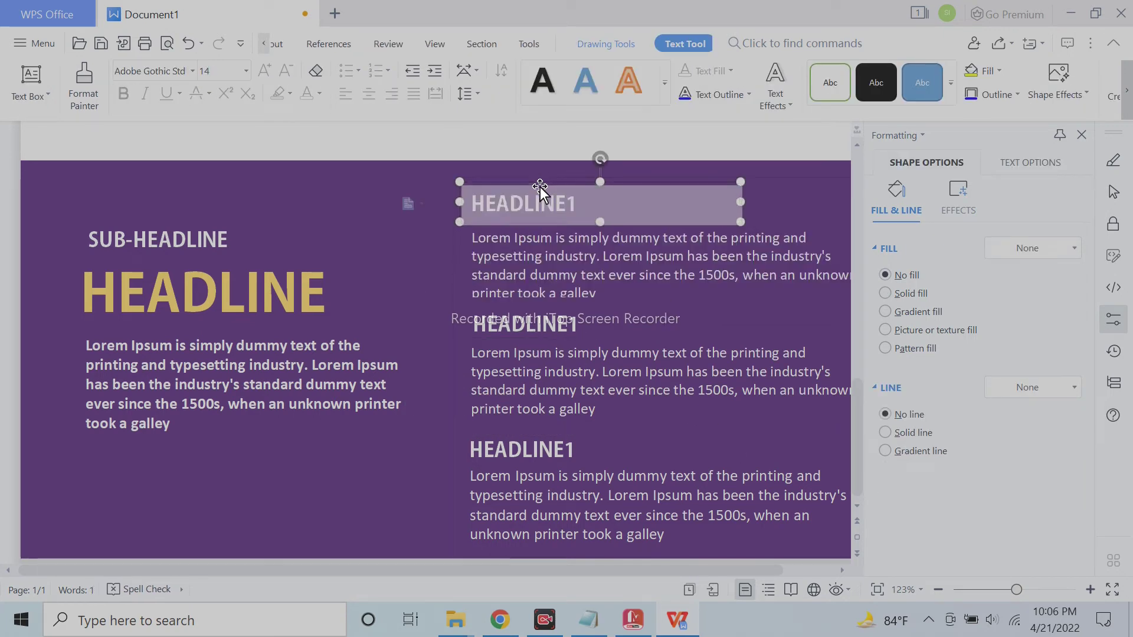
click(659, 310)
ctrl+scroll(721, 415, down, 2)
click(499, 412)
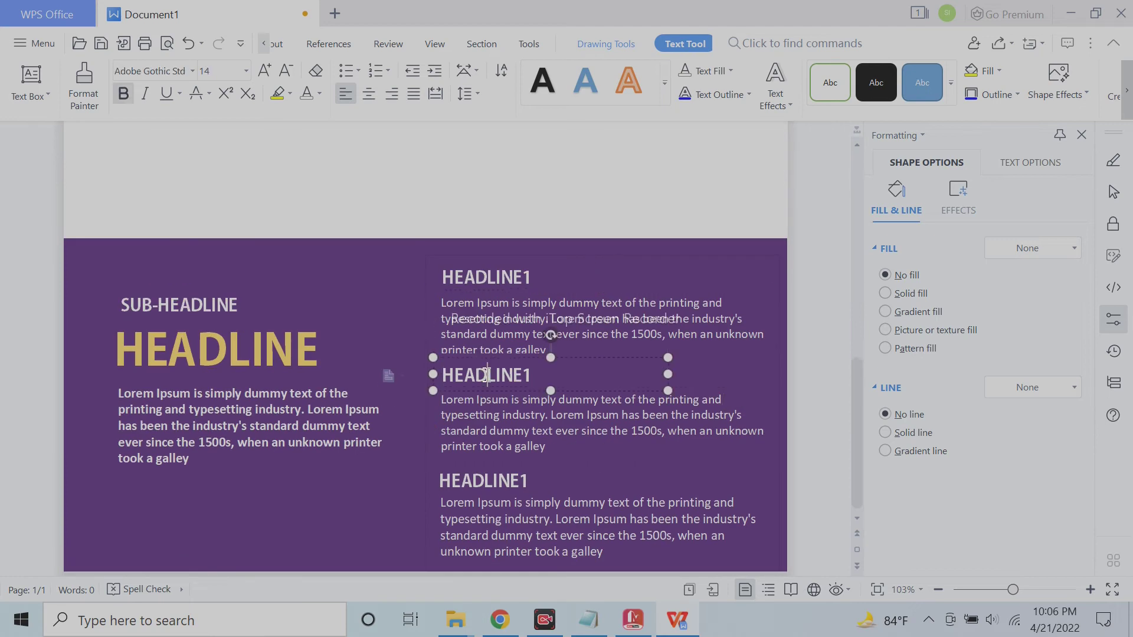
drag(506, 391, 509, 390)
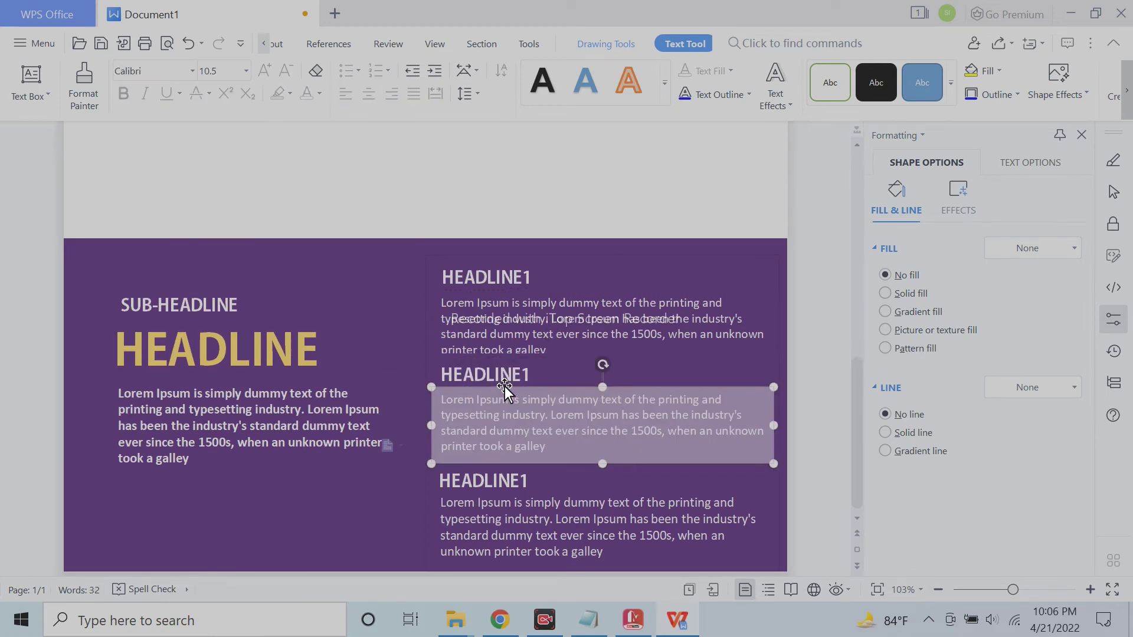
click(761, 326)
click(503, 491)
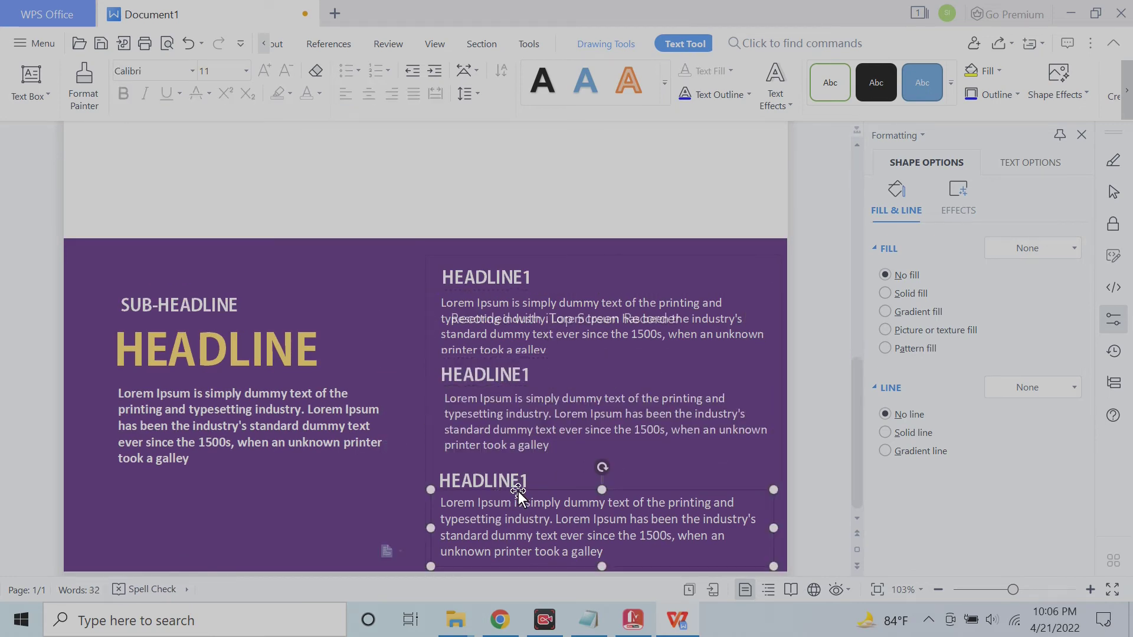
mouse_move(518, 494)
mouse_down()
mouse_move(529, 494)
mouse_move(522, 469)
mouse_up()
Fine-tune the bottom body text and middle heading block so all three stack evenly.
click(517, 469)
click(601, 522)
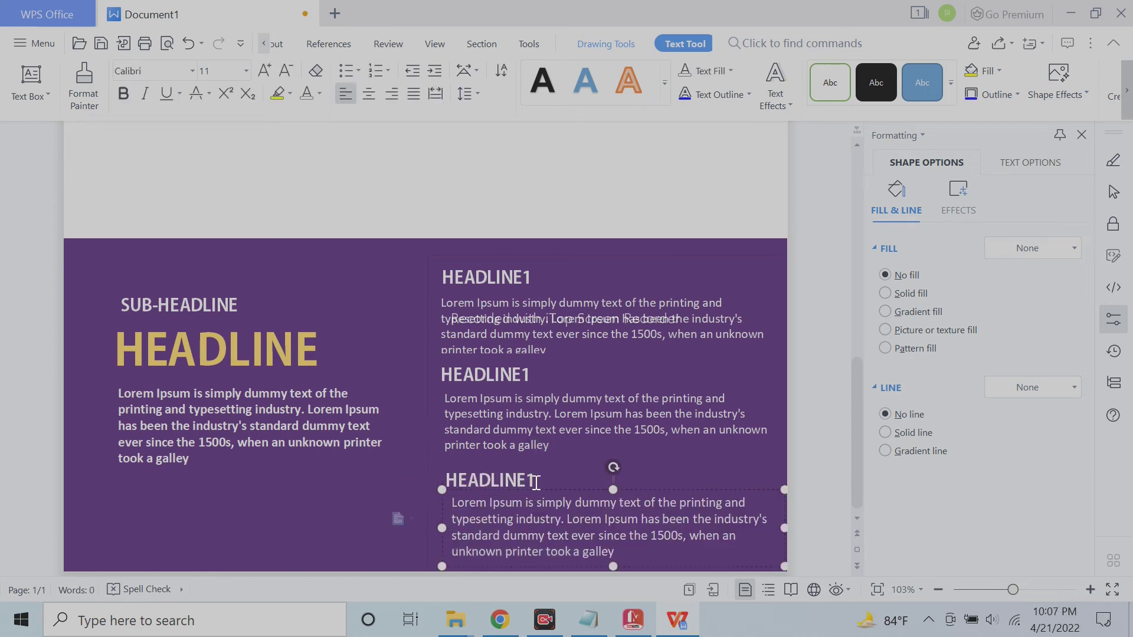
drag(539, 489, 532, 490)
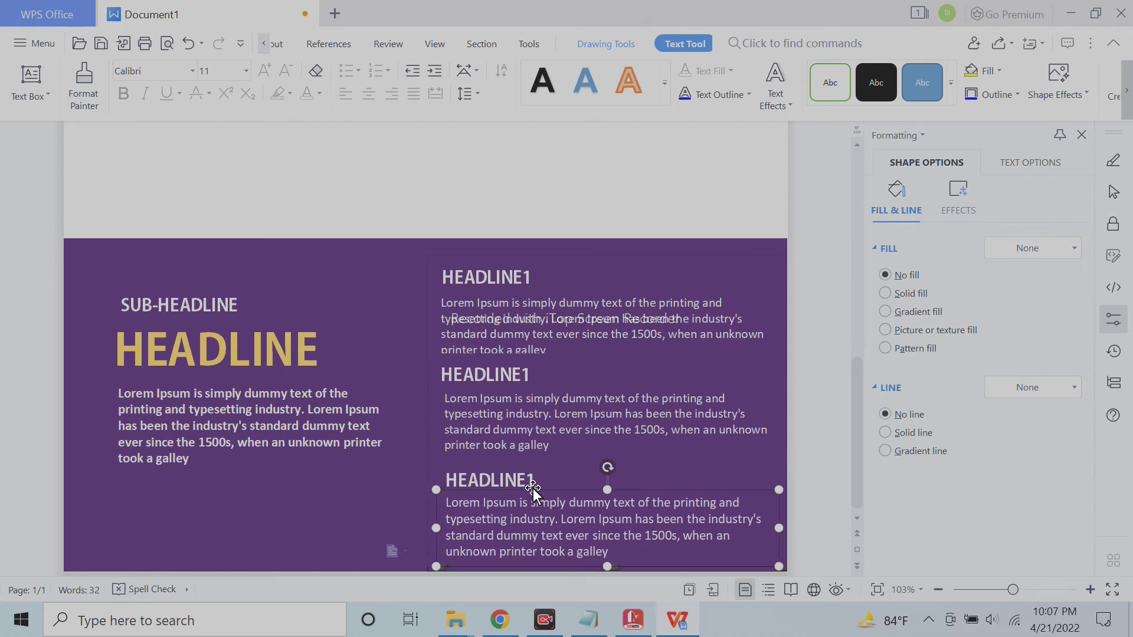
click(479, 381)
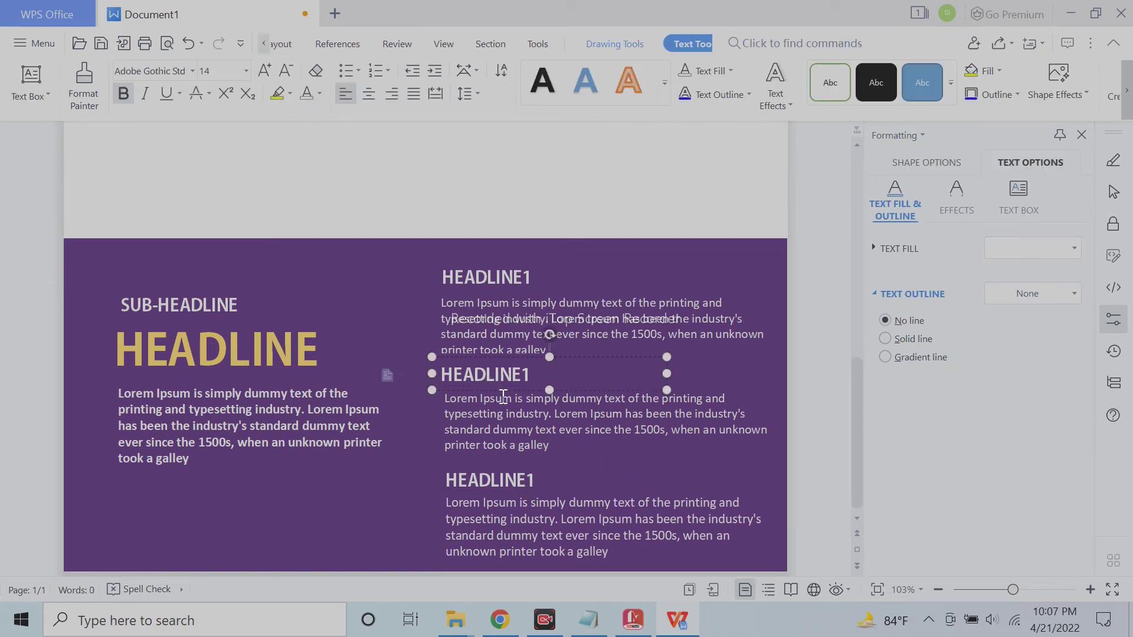
drag(575, 392, 577, 396)
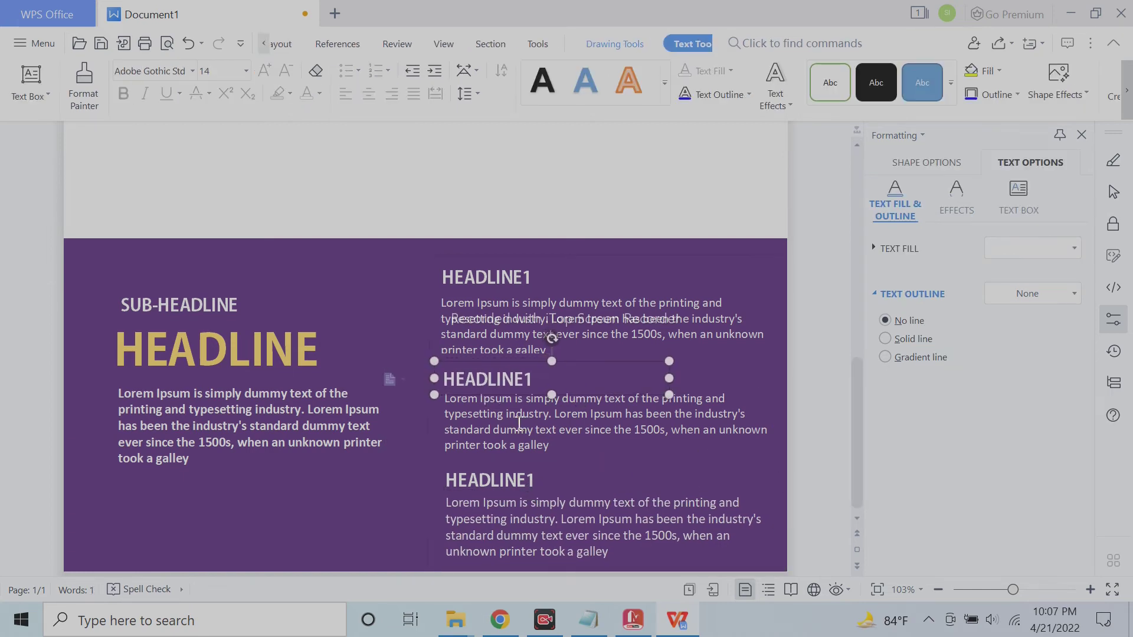
click(708, 413)
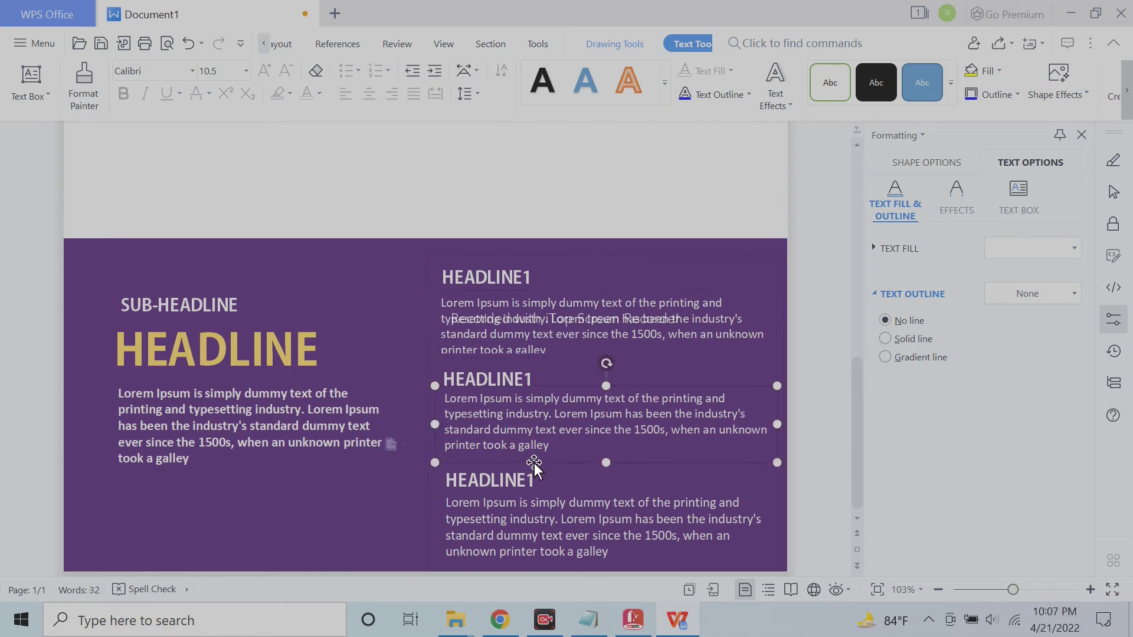
drag(533, 463, 534, 466)
click(525, 394)
drag(526, 395, 525, 396)
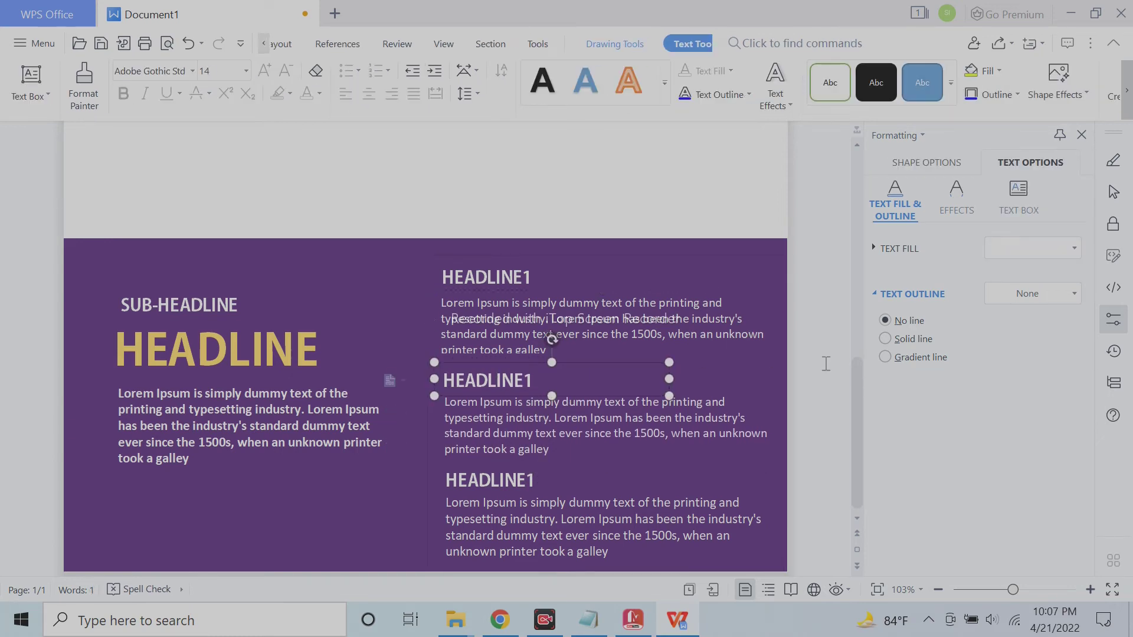
click(423, 371)
Draw a large oval circle on the page and enlarge it slightly.
click(274, 85)
click(314, 152)
scroll(501, 335, down, 5)
drag(278, 193, 628, 548)
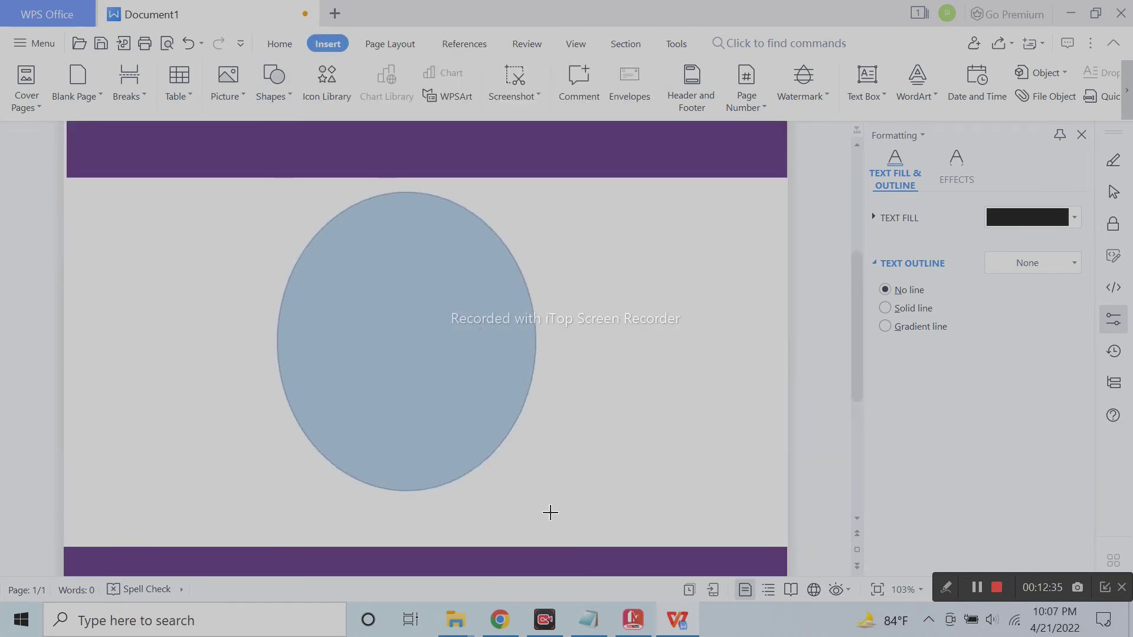
drag(498, 429, 470, 419)
drag(594, 538, 605, 545)
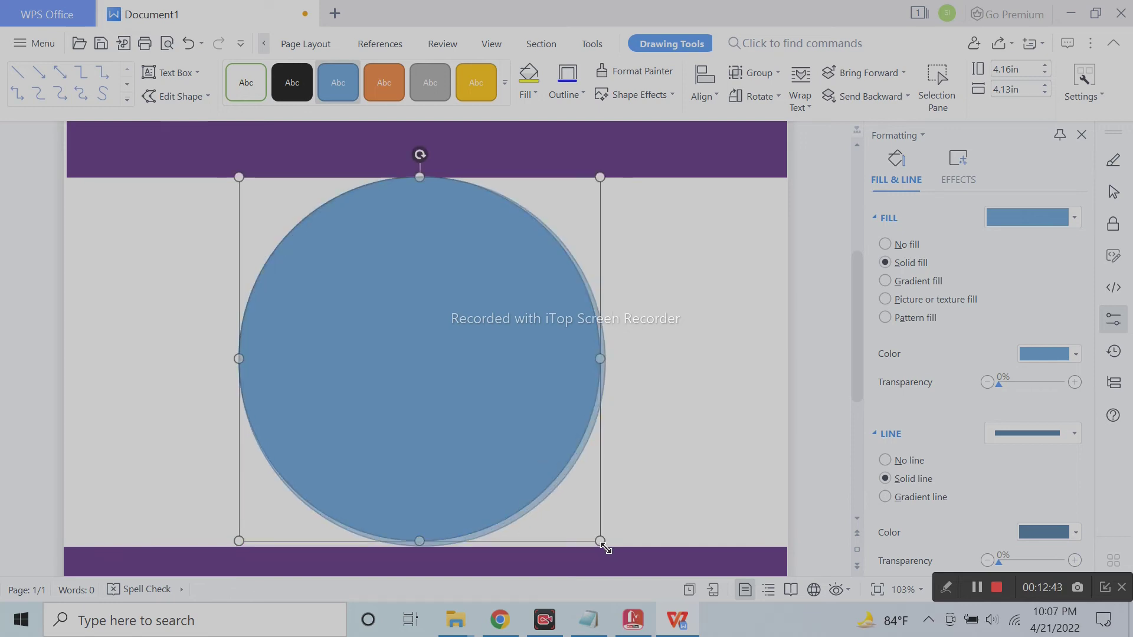
click(530, 430)
Fill the circle with the recent purple, remove its outline, and position it above the headline section.
click(1075, 354)
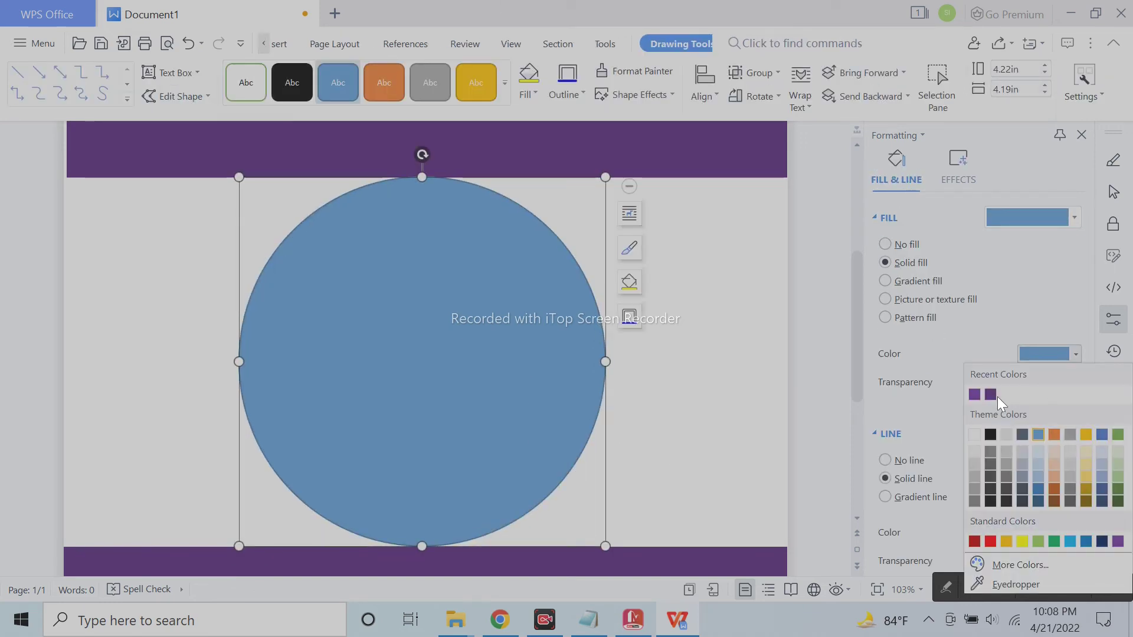
click(979, 392)
click(885, 461)
click(746, 393)
click(494, 383)
mouse_move(494, 383)
mouse_down()
mouse_move(679, 373)
mouse_move(616, 309)
mouse_up()
drag(504, 348, 499, 345)
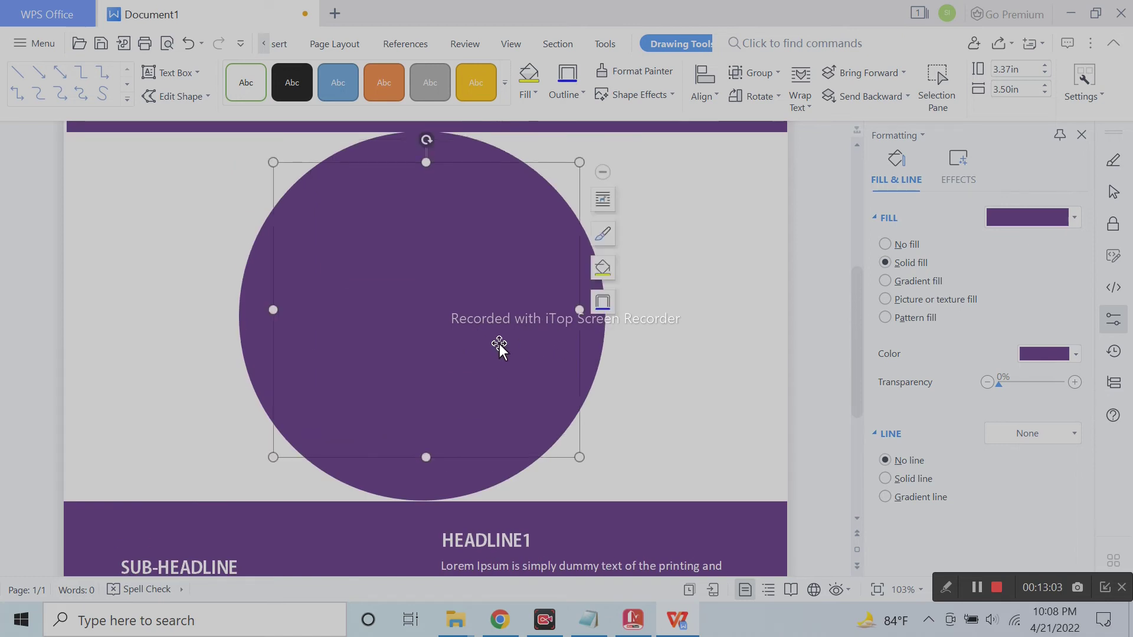
Fill the inner circle with the city photo as a picture fill and nudge it into place.
click(1044, 353)
click(969, 304)
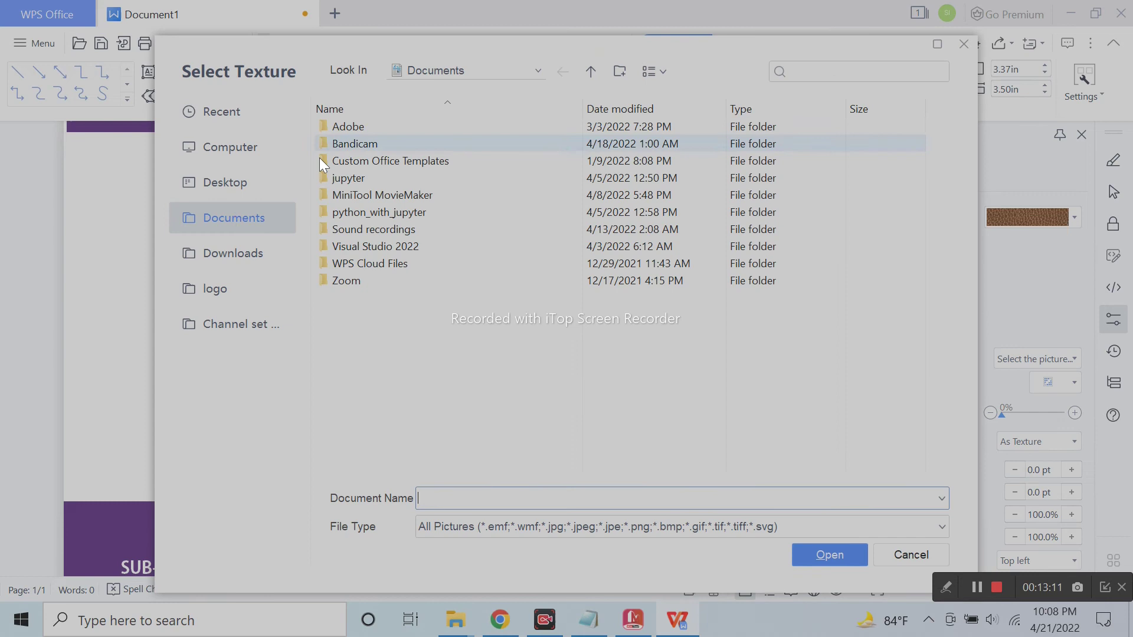
click(234, 248)
double_click(372, 140)
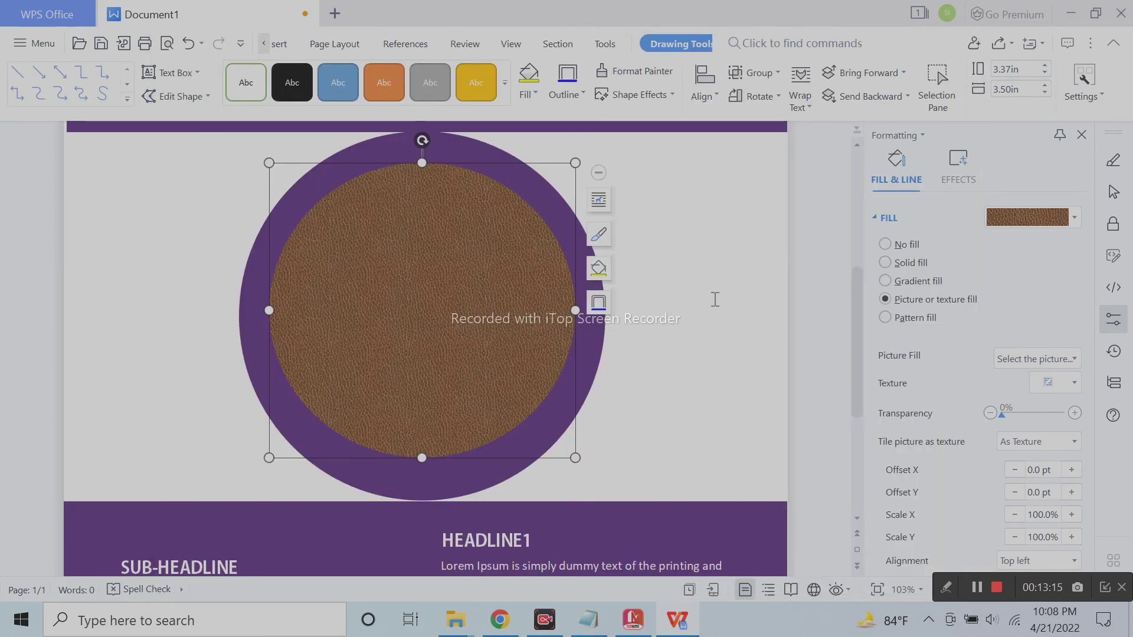
drag(474, 337, 474, 340)
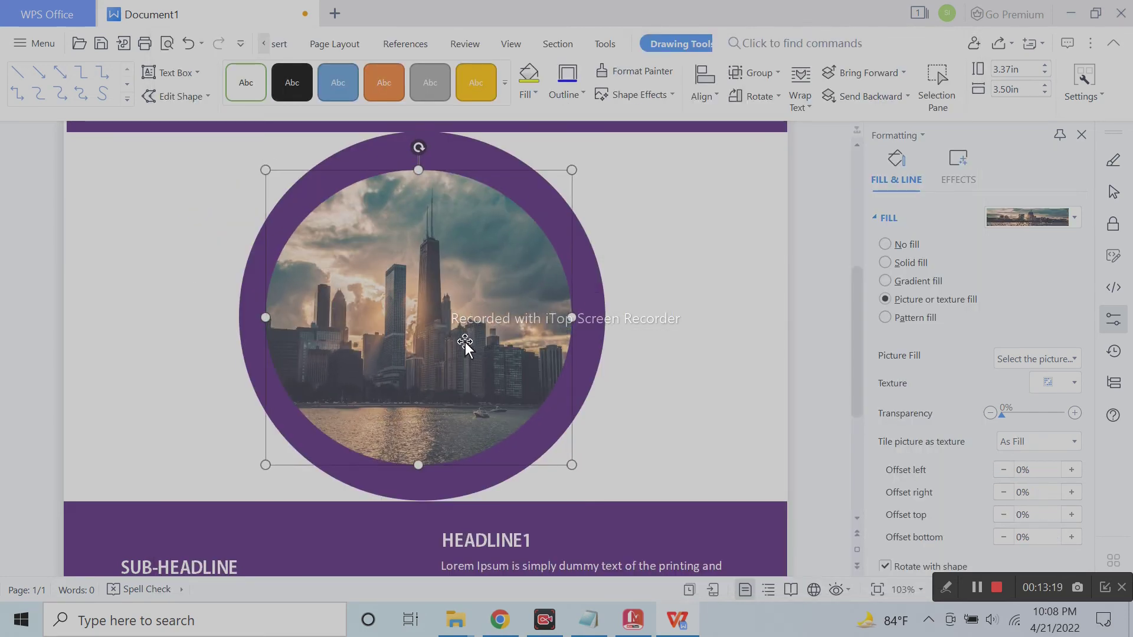
key(Left)
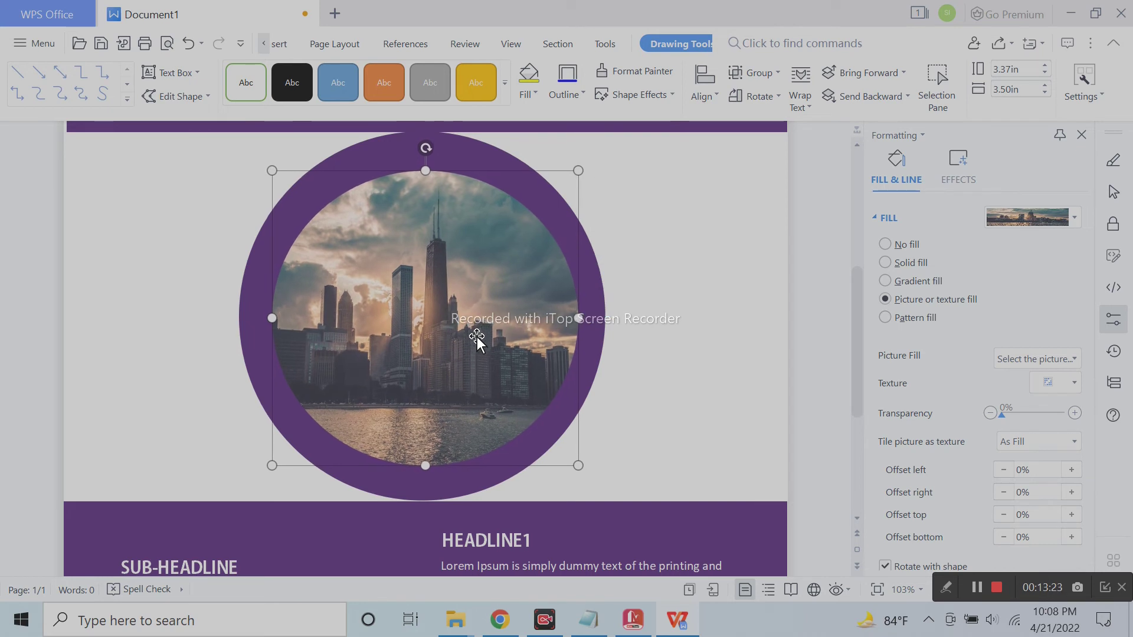
scroll(1006, 405, down, 2)
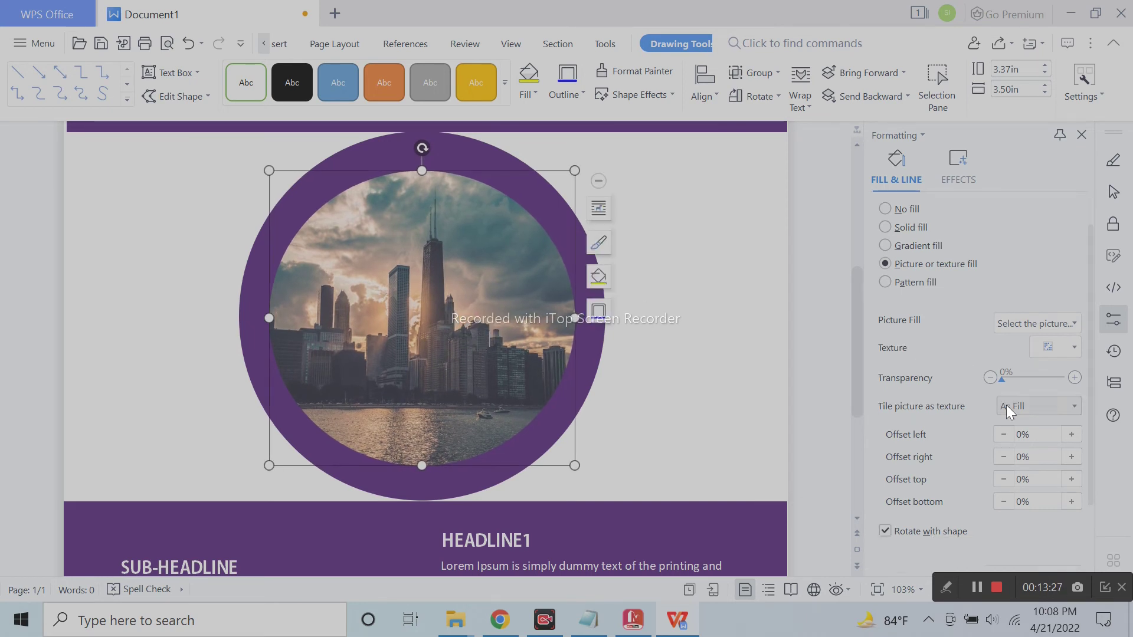
click(193, 44)
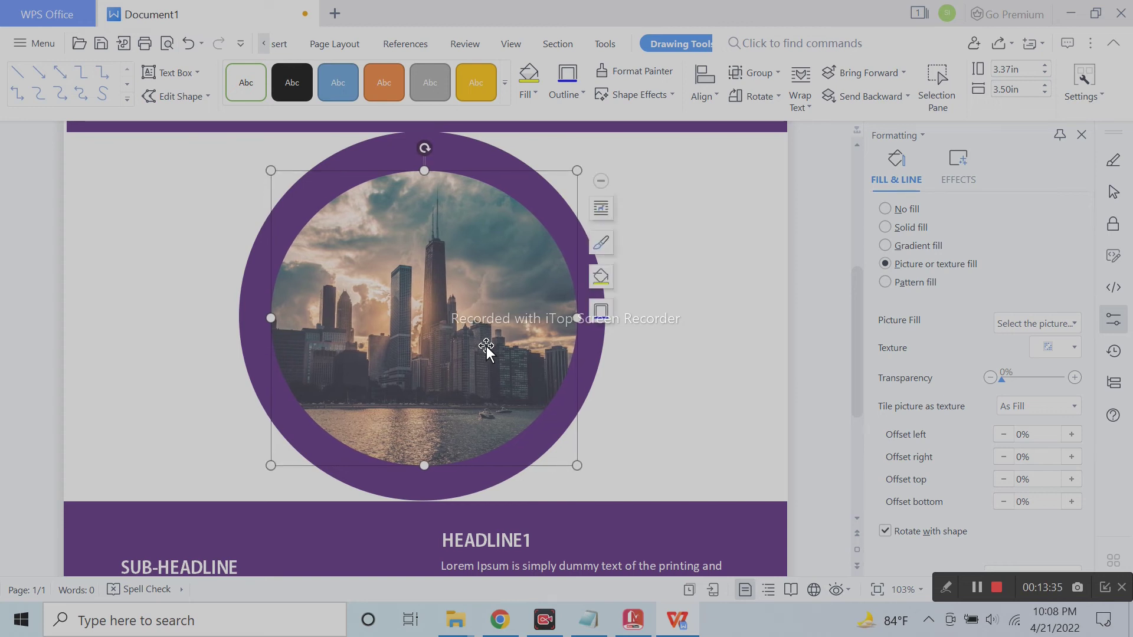
key(Left)
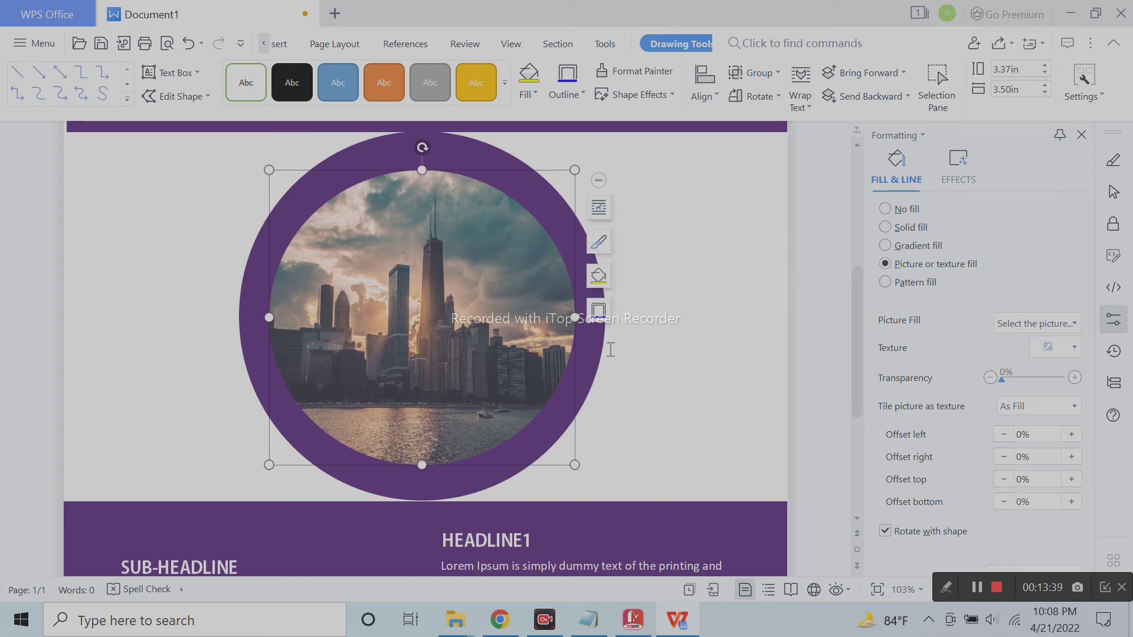
scroll(983, 353, down, 2)
scroll(983, 352, down, 2)
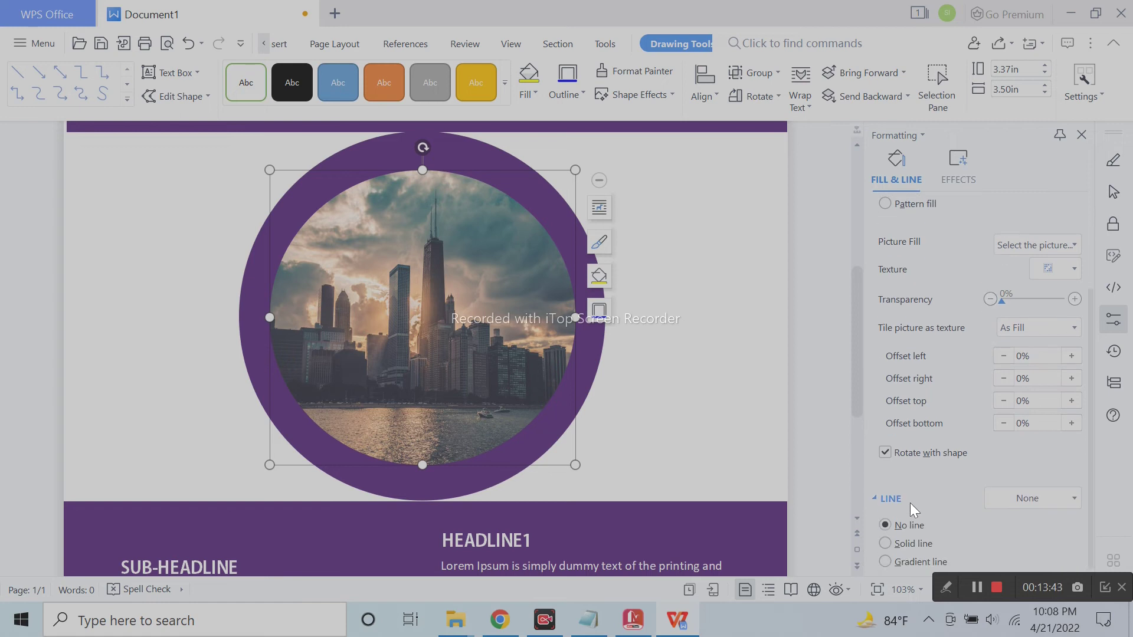
Give the photo circle a solid white outline, settling on 8 pt width.
click(922, 547)
scroll(954, 431, down, 5)
click(1075, 420)
click(979, 253)
double_click(1022, 476)
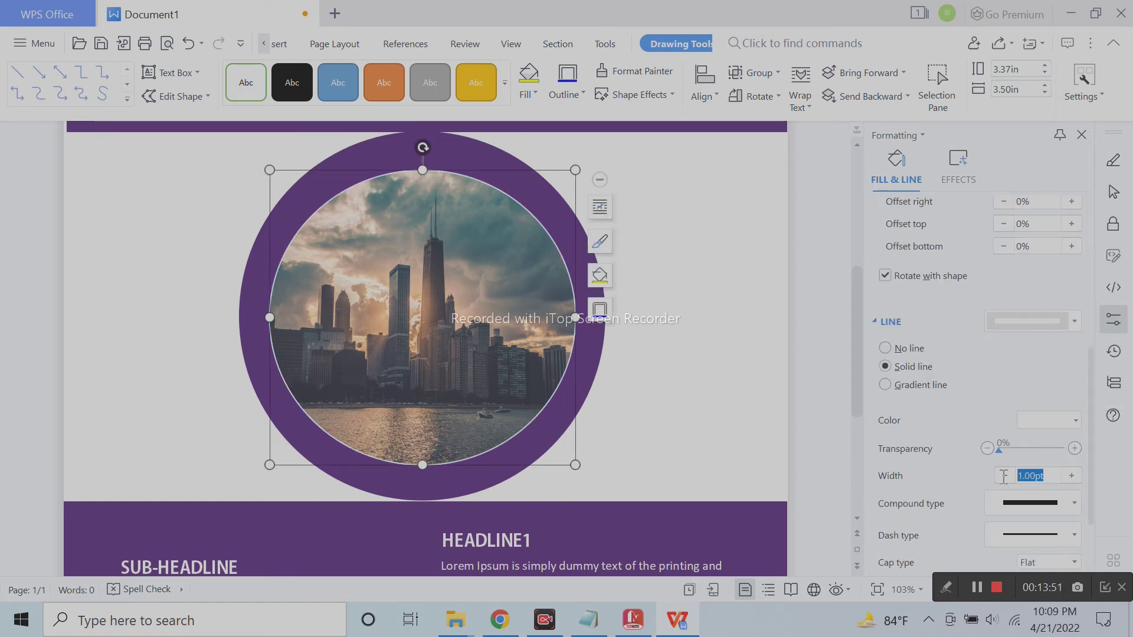
text(10)
key(Return)
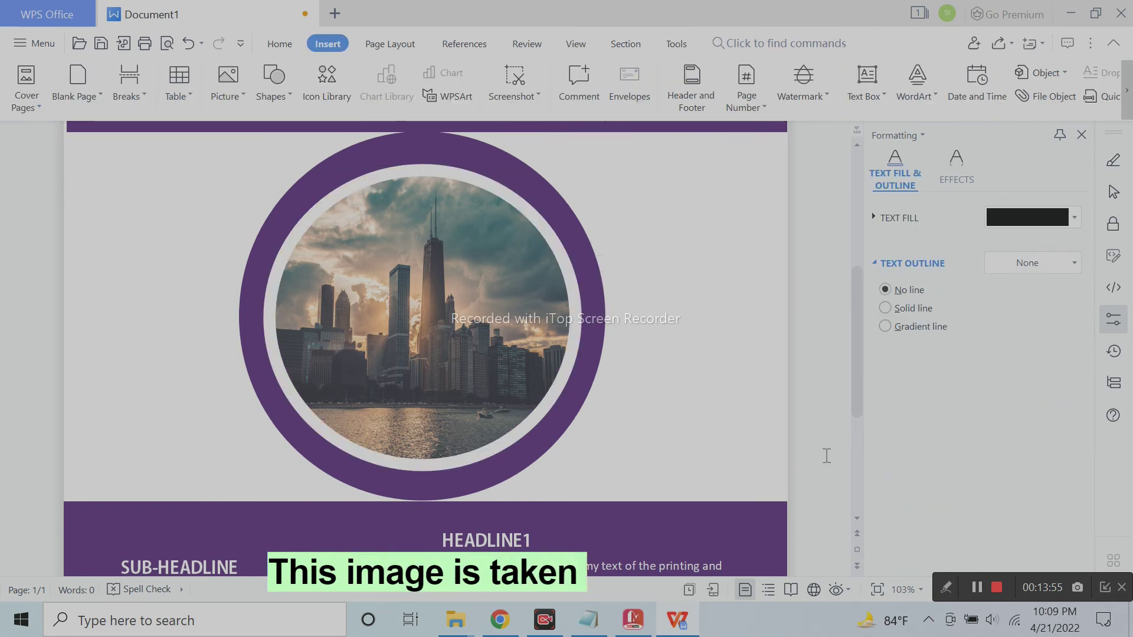
click(404, 297)
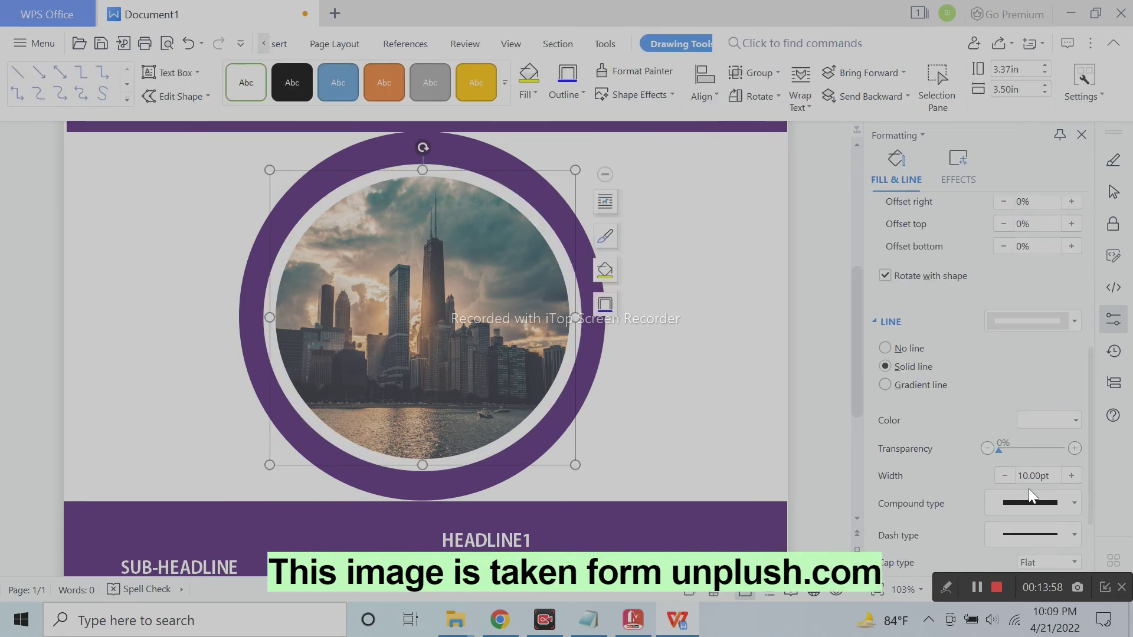
double_click(997, 480)
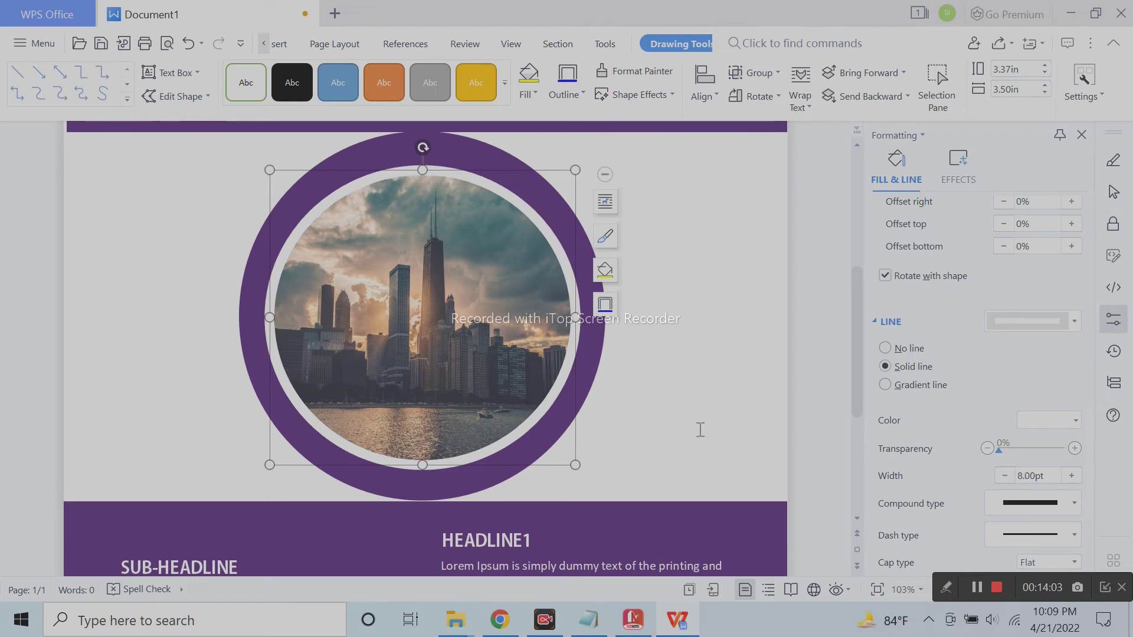
Pick the straight Line shape from the Insert shapes gallery.
click(328, 44)
click(273, 83)
click(367, 154)
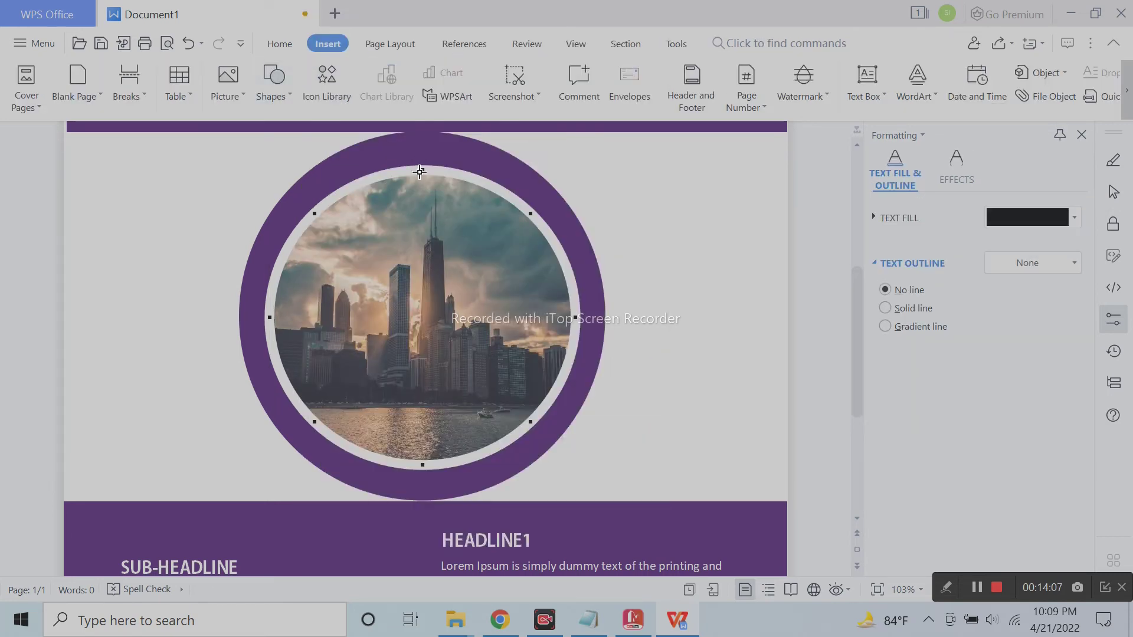
Draw a white 4 pt vertical line down through the city photo.
drag(420, 172, 428, 458)
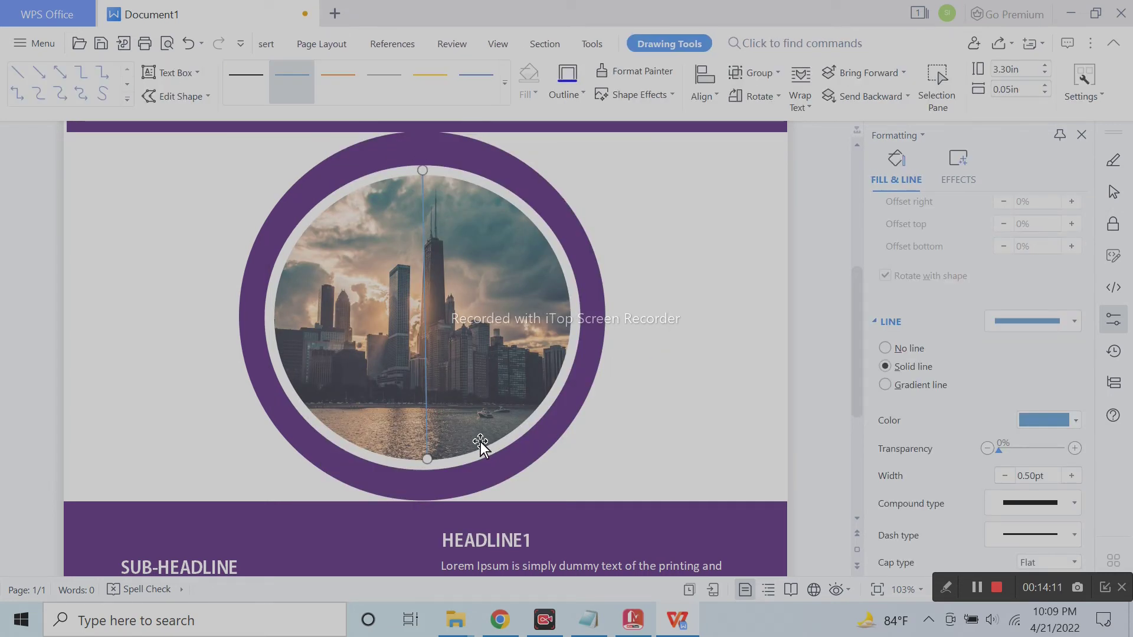
drag(1053, 475, 996, 479)
text(4)
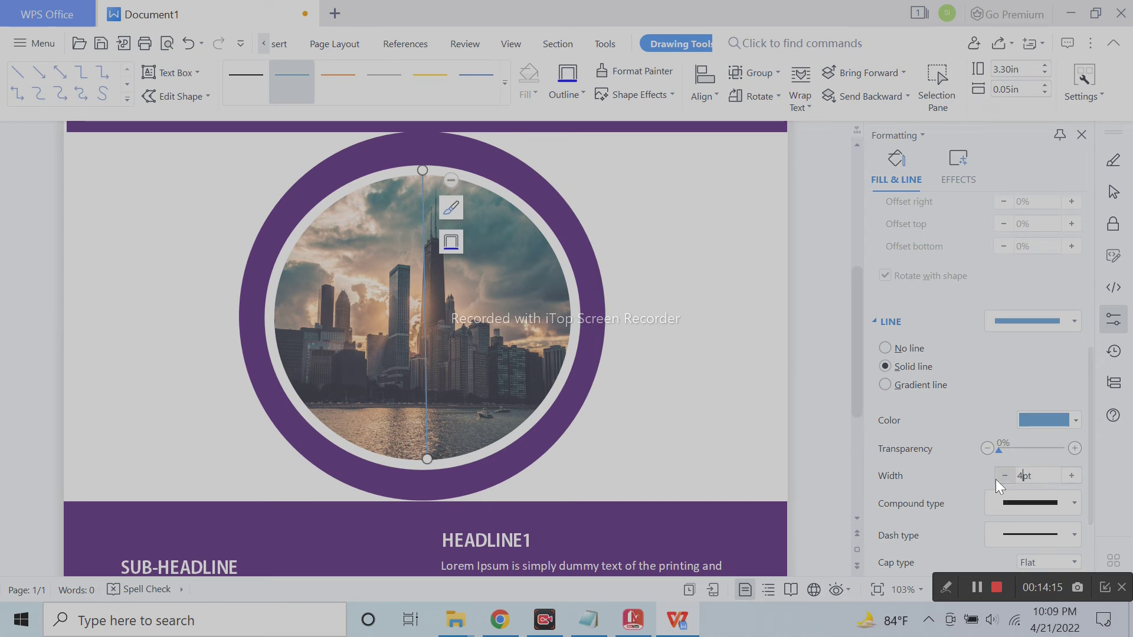
key(Return)
click(1075, 420)
click(978, 253)
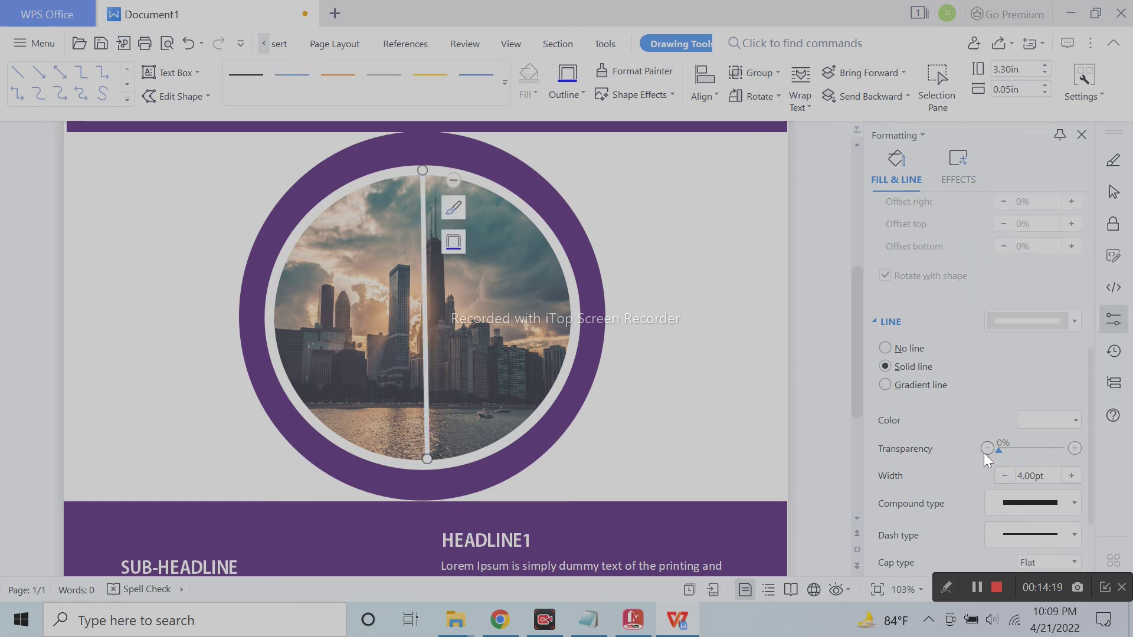
key(Escape)
Add a white 3 pt horizontal line across the photo and position it higher.
click(273, 83)
click(311, 111)
drag(426, 325, 575, 319)
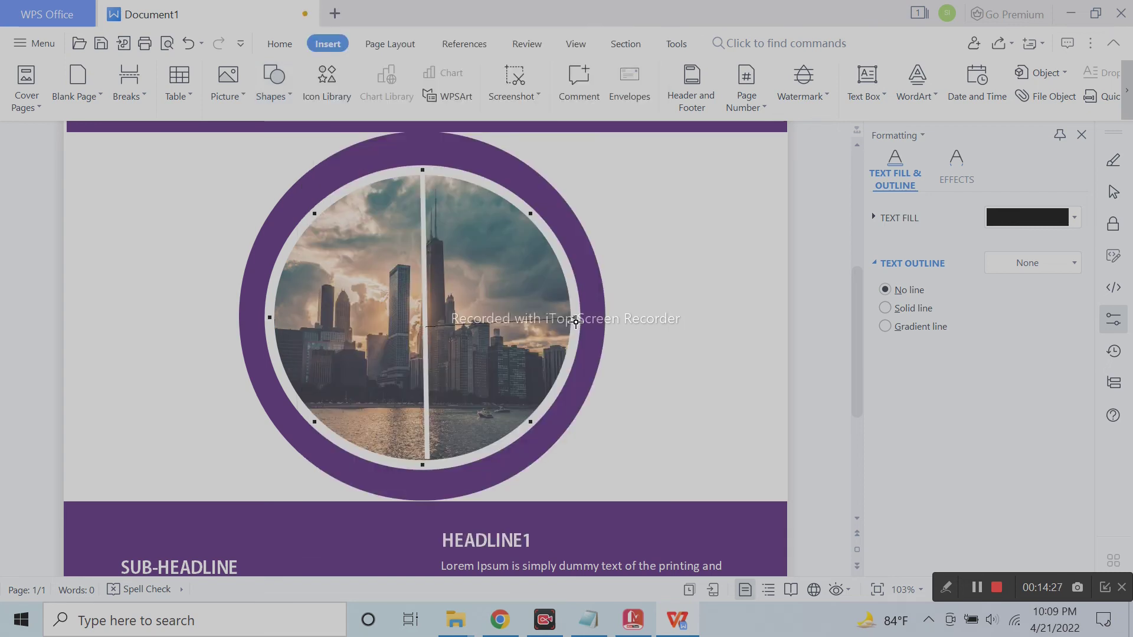
double_click(1030, 476)
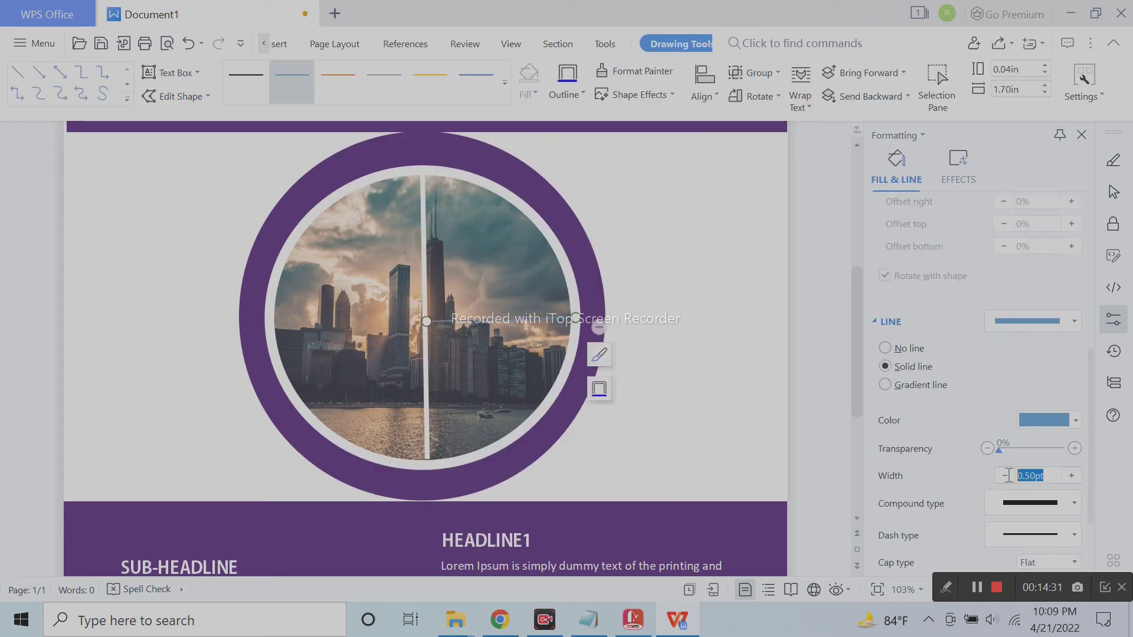
text(3)
key(Return)
click(1048, 420)
click(975, 256)
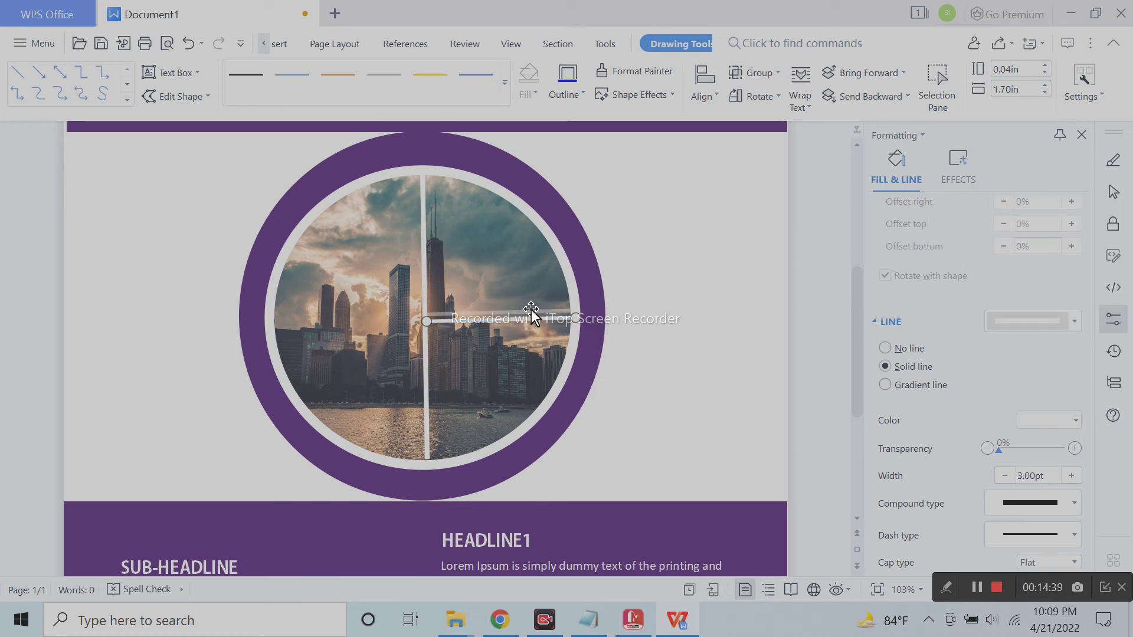
mouse_move(533, 320)
mouse_down()
mouse_move(533, 291)
mouse_move(366, 383)
mouse_move(361, 372)
mouse_up()
click(577, 305)
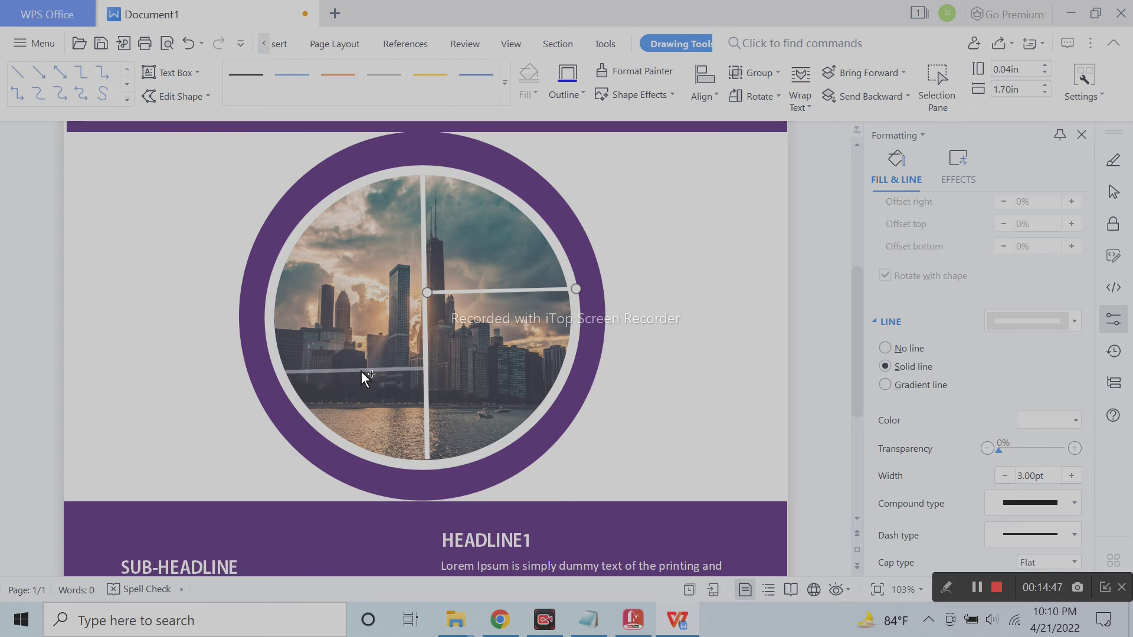
scroll(677, 370, up, 5)
scroll(678, 371, down, 3)
click(684, 449)
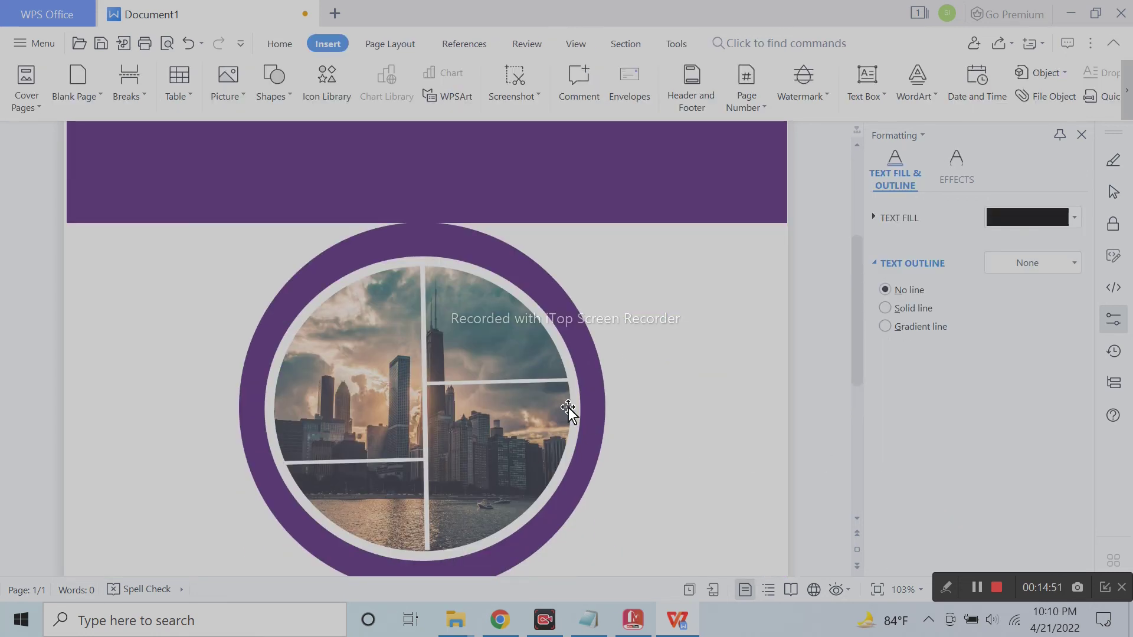
Draw a new ellipse over the photo and size it as a circle inside the ring.
click(476, 307)
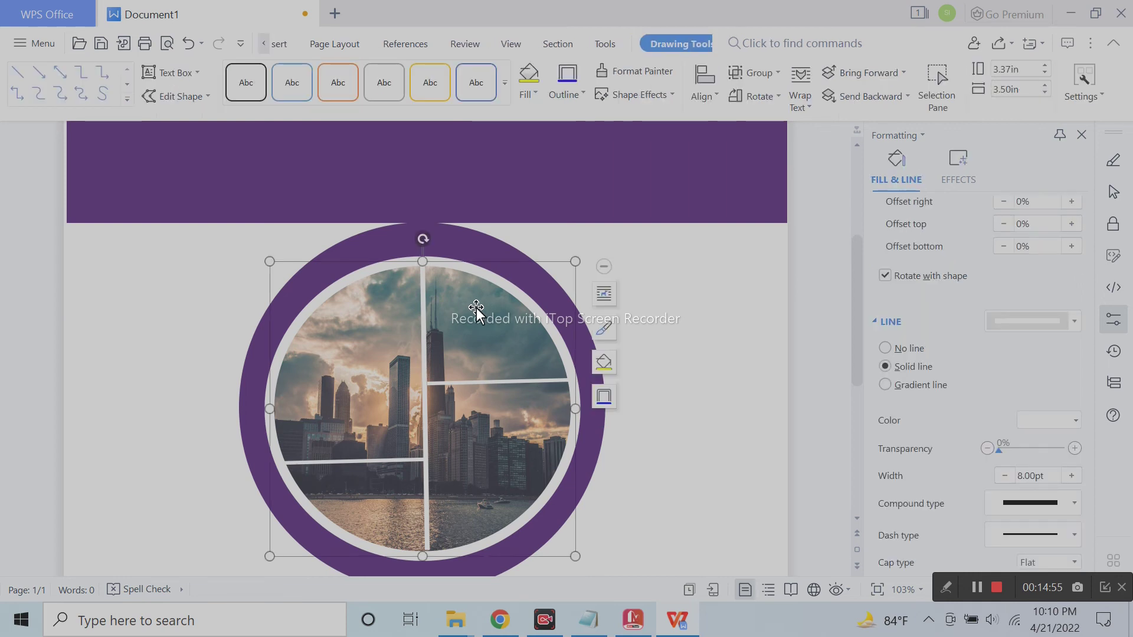
click(281, 48)
click(273, 79)
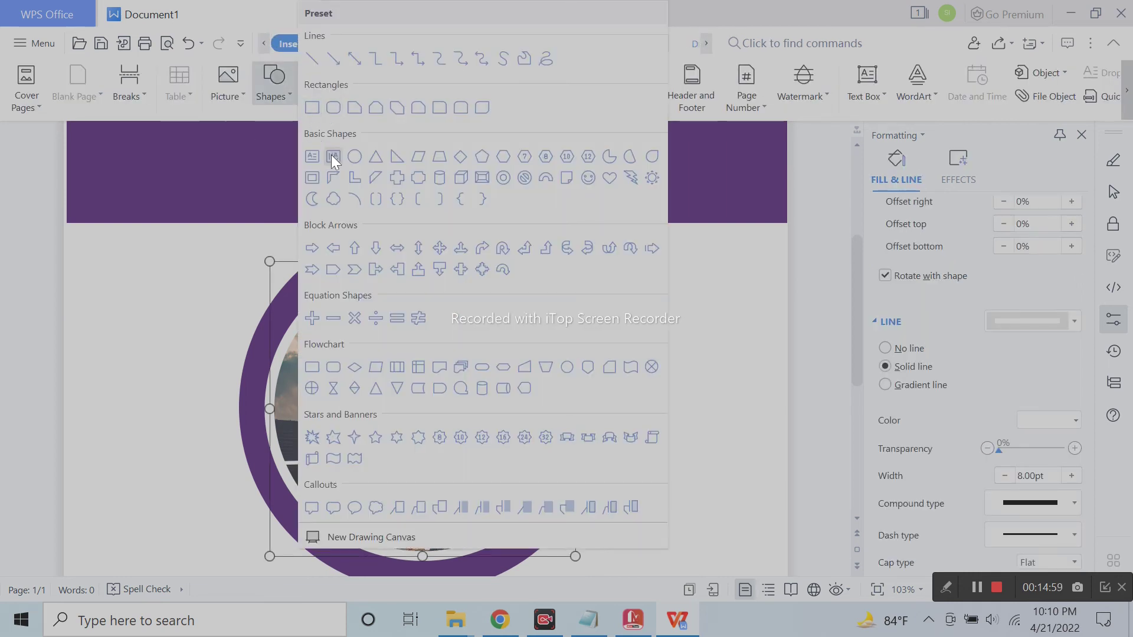
click(331, 155)
drag(484, 475, 506, 557)
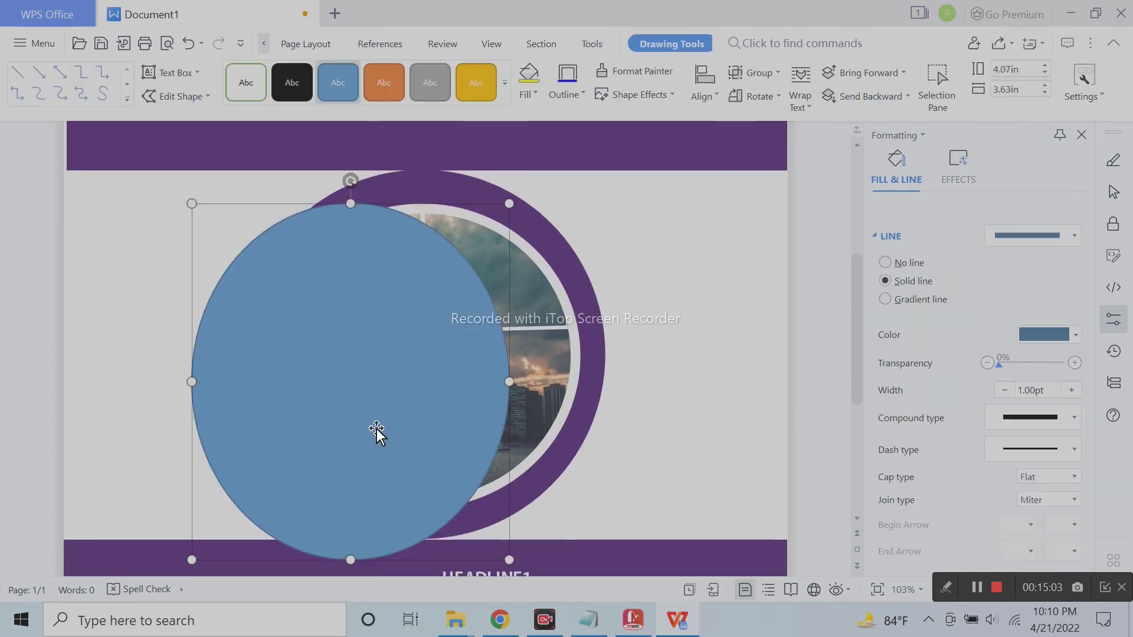
drag(377, 430, 445, 438)
mouse_move(576, 544)
mouse_down()
mouse_move(587, 527)
mouse_move(519, 450)
mouse_up()
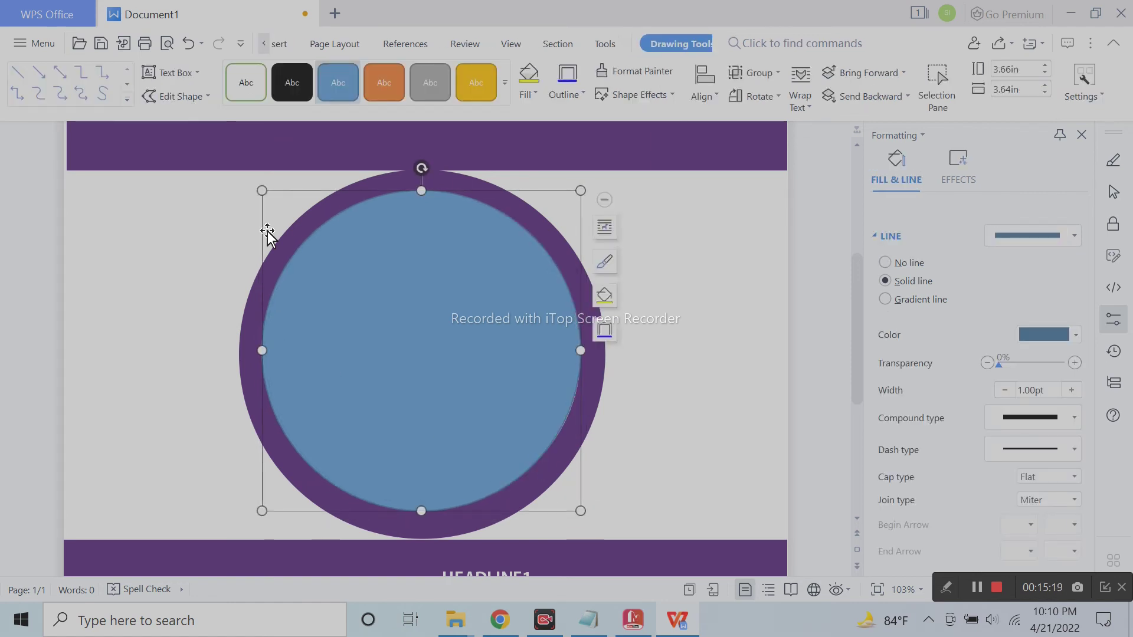
drag(259, 190, 266, 196)
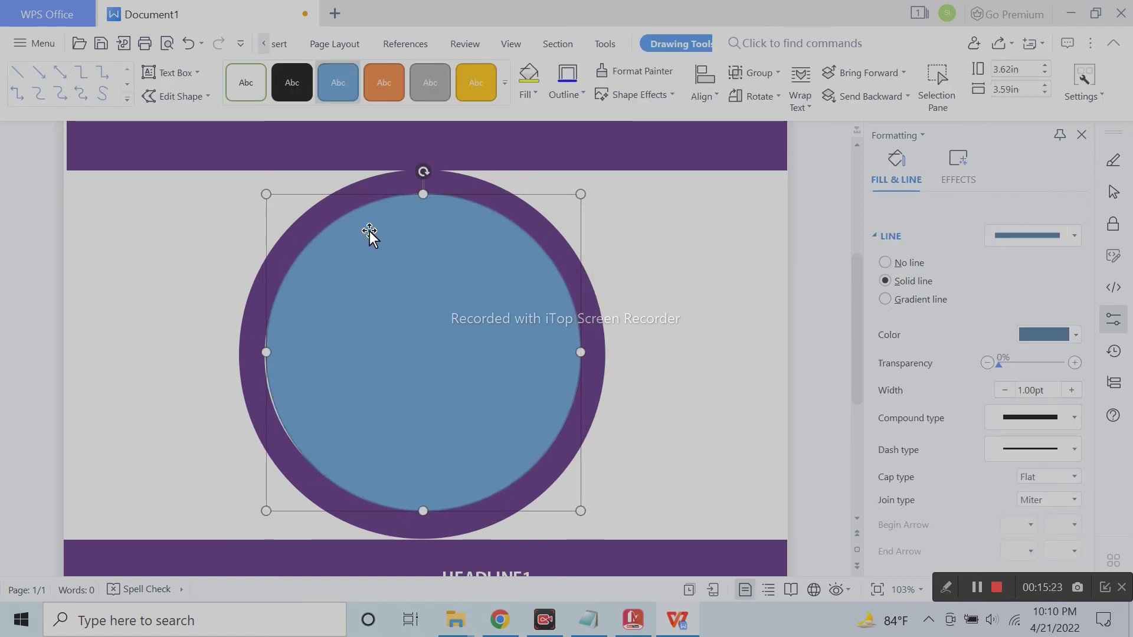
Give the new circle a purple outline and move it off to the right.
click(1053, 334)
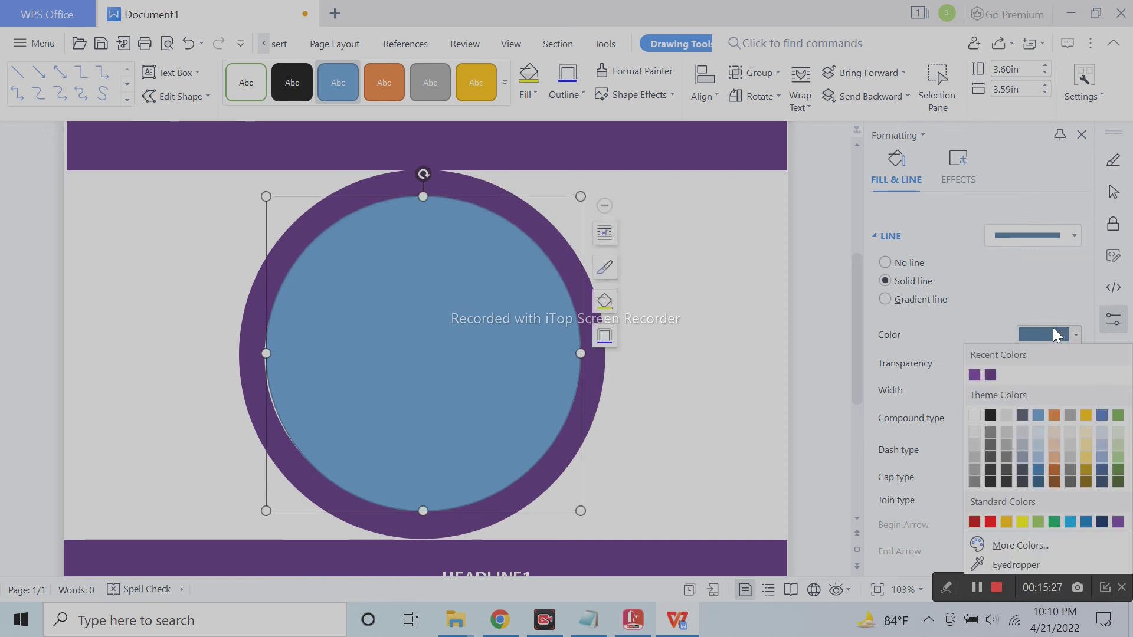
click(979, 377)
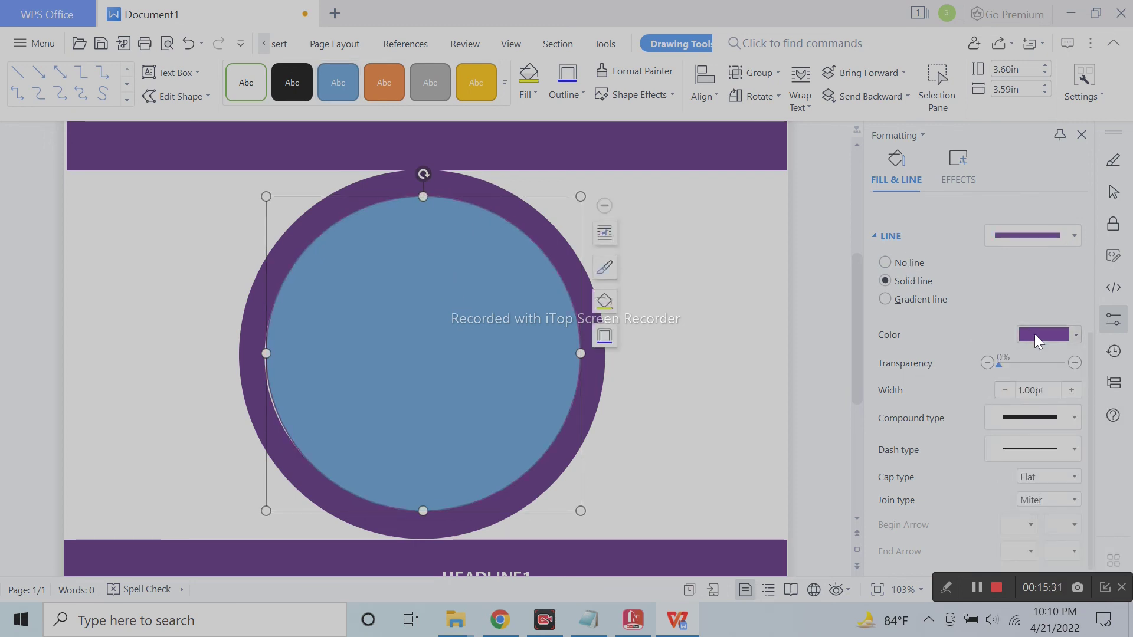
click(1075, 334)
click(427, 319)
click(1044, 335)
click(990, 375)
click(776, 361)
drag(499, 356, 708, 358)
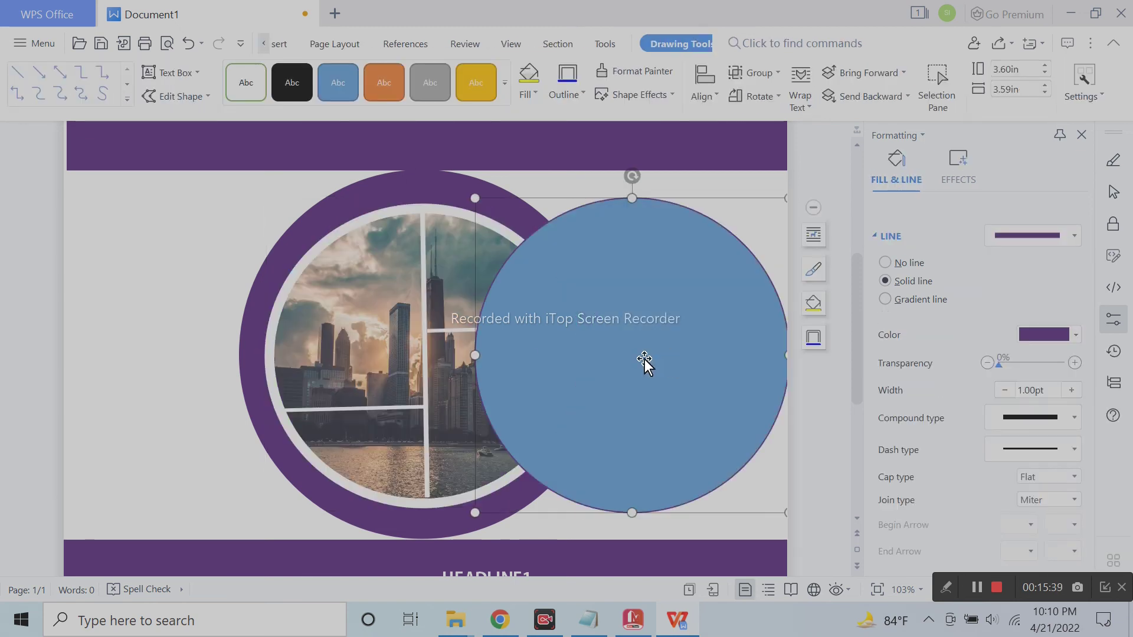
Undo the move, fill the inner circle purple, widen it slightly, and set about 75% transparency.
click(188, 43)
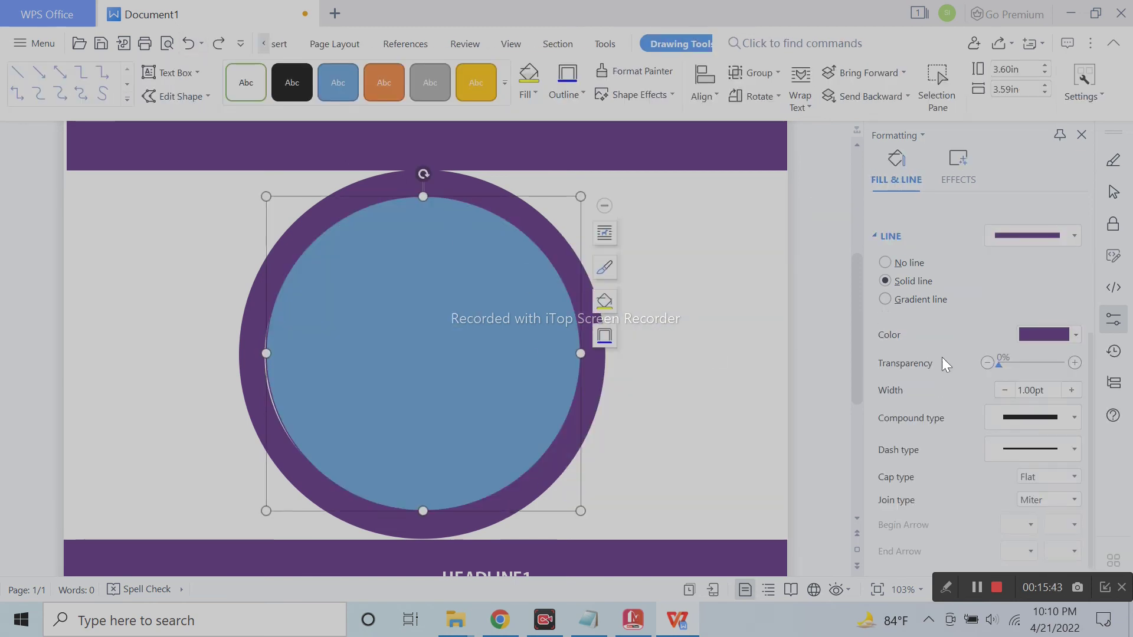
scroll(919, 285, up, 3)
scroll(918, 284, up, 1)
click(1044, 353)
click(976, 397)
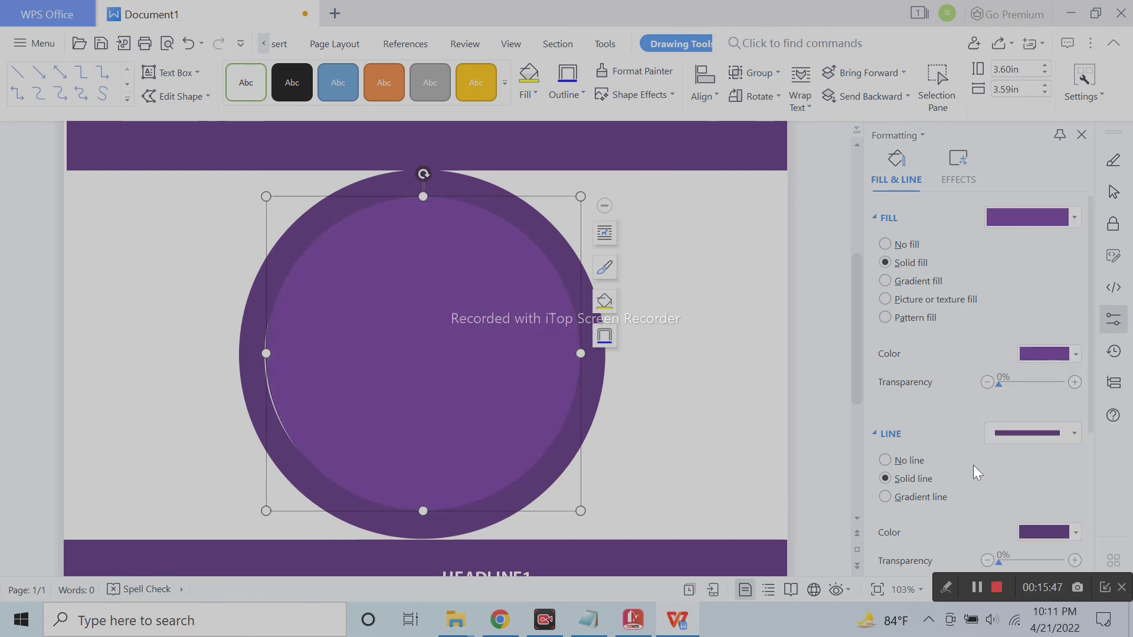
drag(580, 354, 583, 354)
drag(998, 383, 1050, 384)
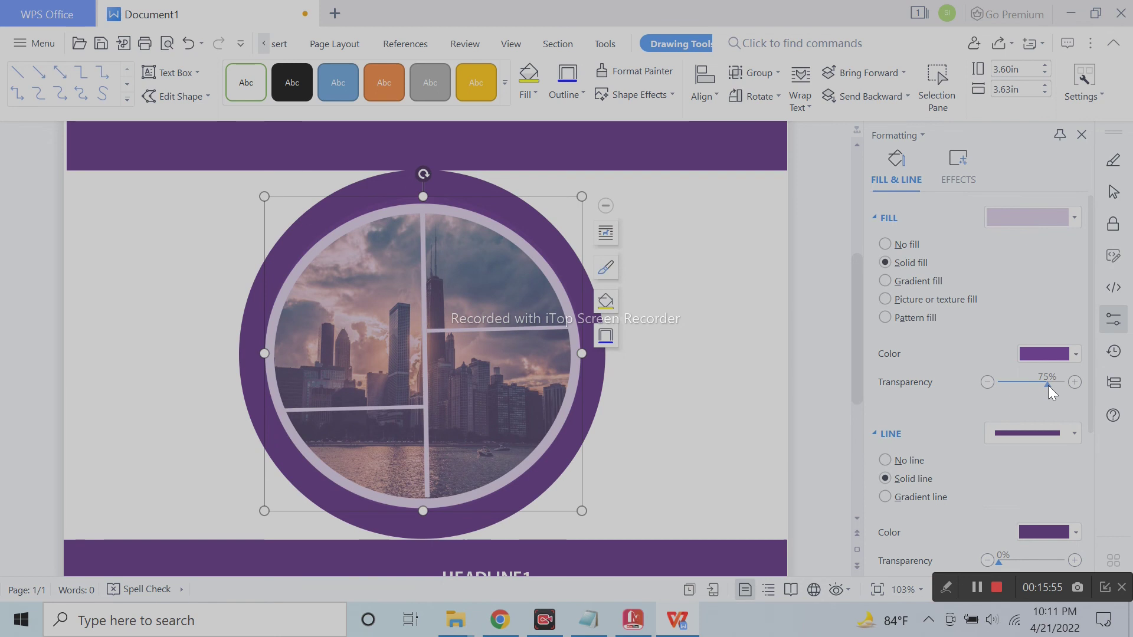
click(670, 345)
Draw a circle in the top-left corner of the purple header.
scroll(661, 354, down, 5)
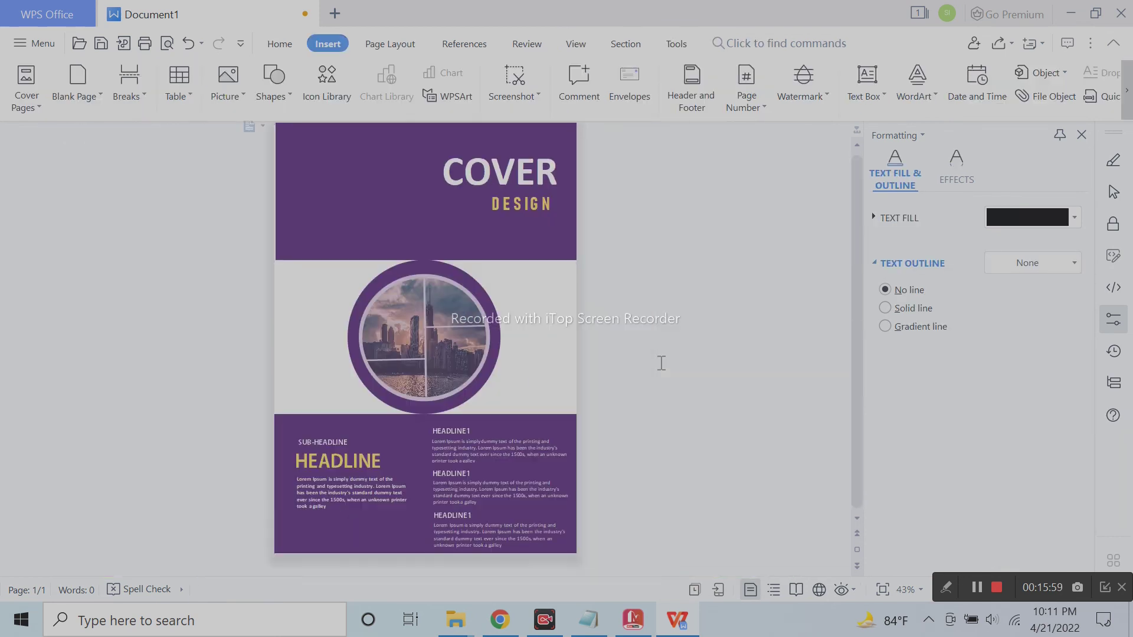
scroll(664, 367, up, 5)
click(566, 218)
click(284, 44)
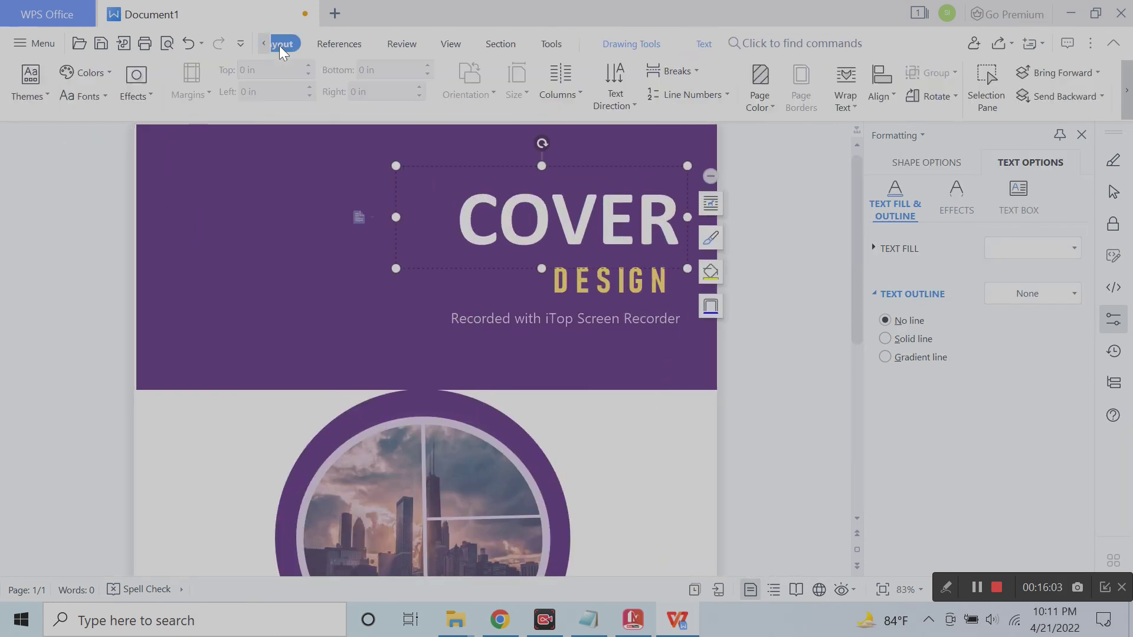
click(264, 43)
click(273, 83)
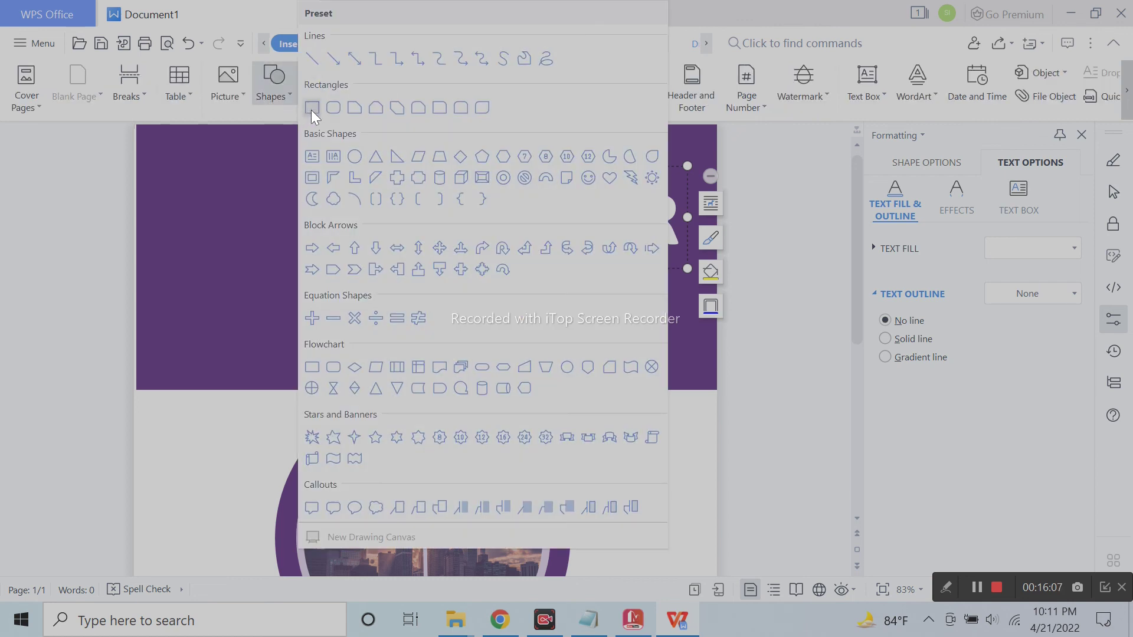
click(354, 157)
drag(192, 160, 292, 257)
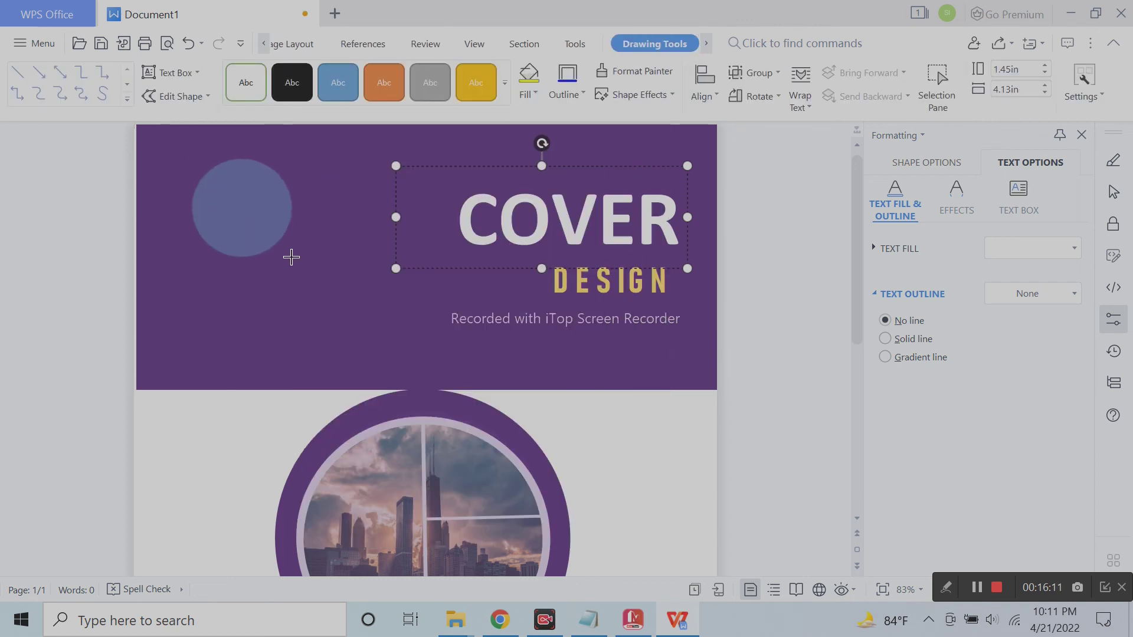
mouse_move(250, 215)
mouse_down()
mouse_move(229, 199)
mouse_move(263, 236)
mouse_up()
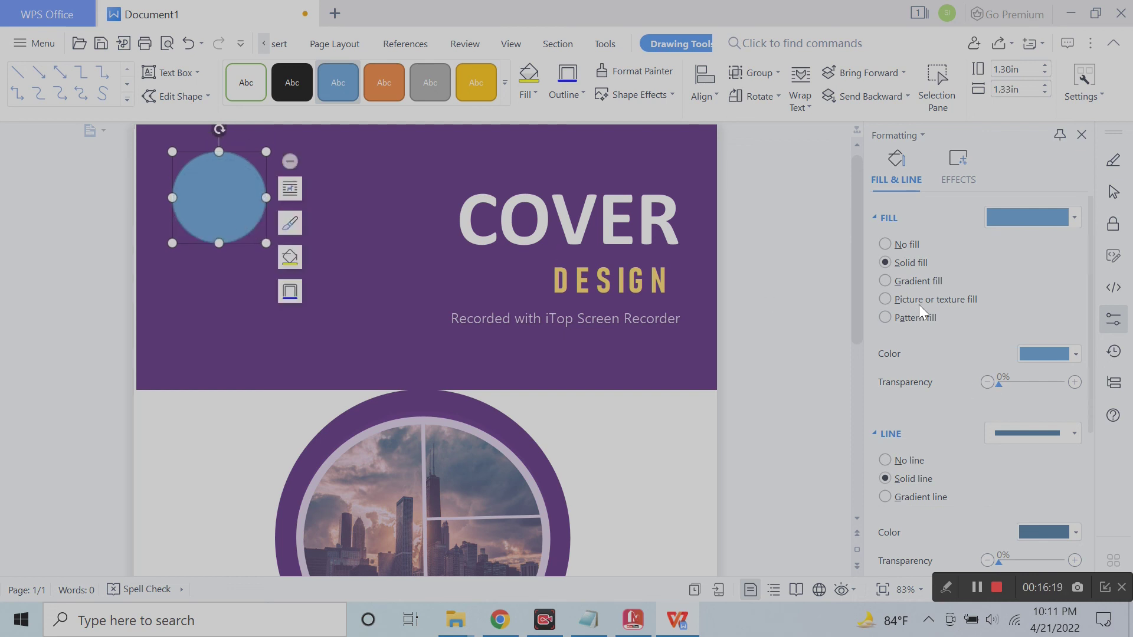
Fill the circle with Picture1 from the flower design folder and shrink it.
click(918, 301)
click(1043, 359)
click(1021, 373)
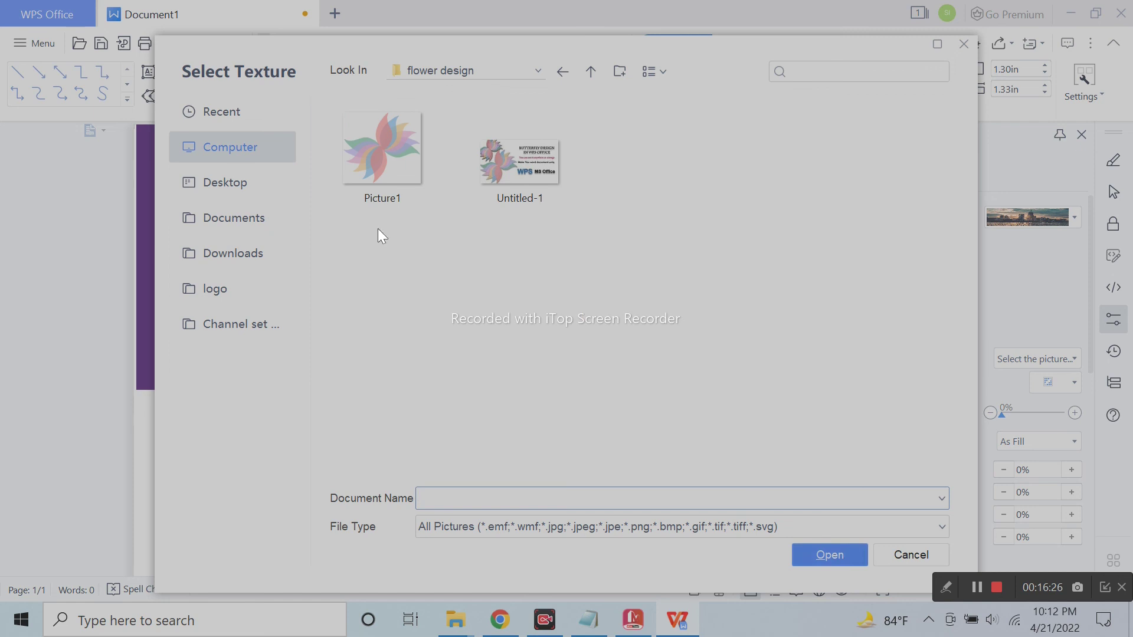
click(391, 173)
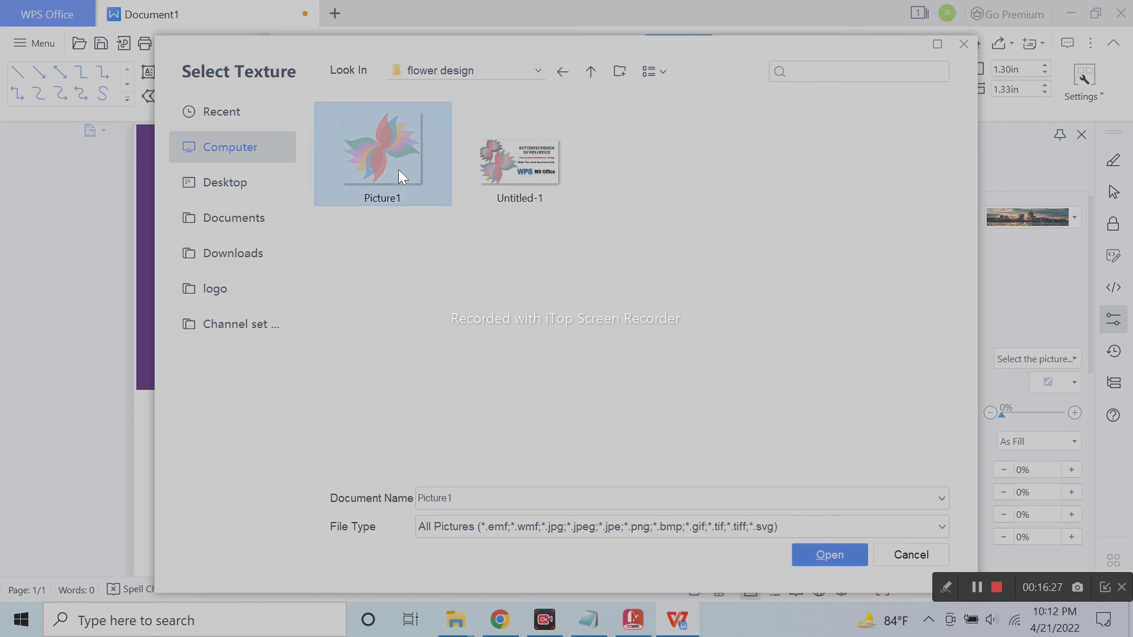
click(833, 555)
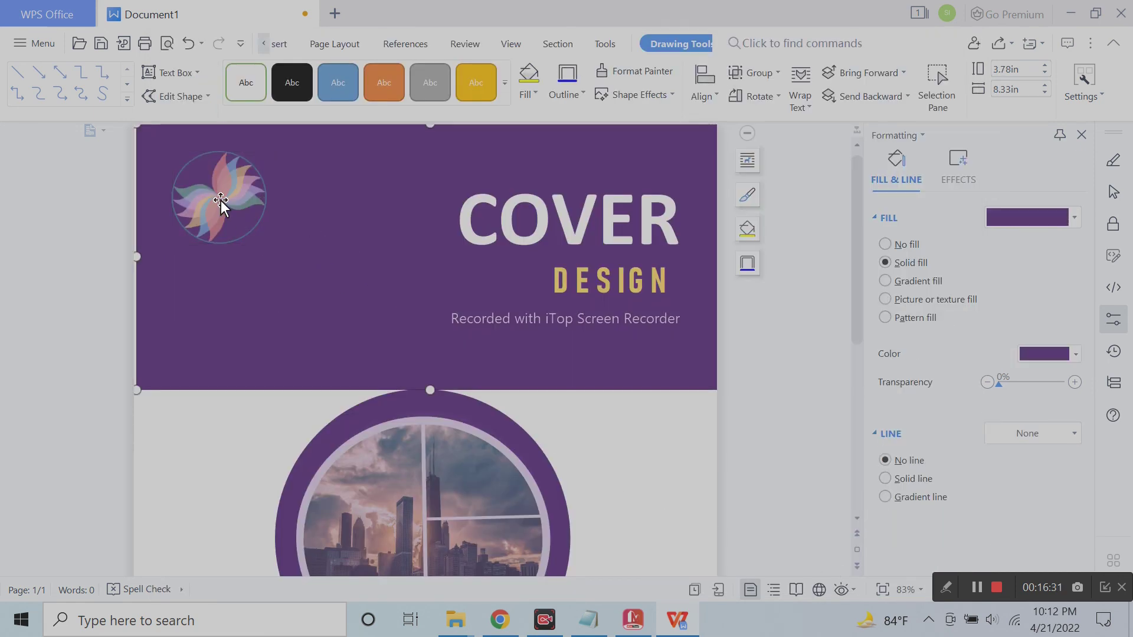
drag(266, 242, 243, 215)
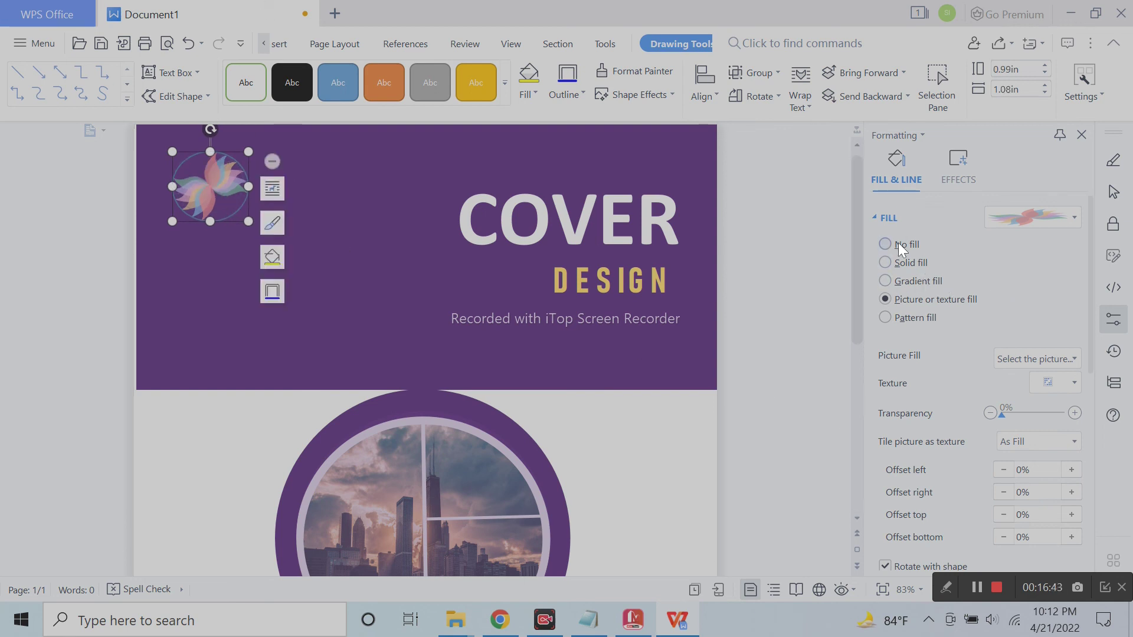
Apply a shadow preset to the logo circle at 97% size.
click(958, 168)
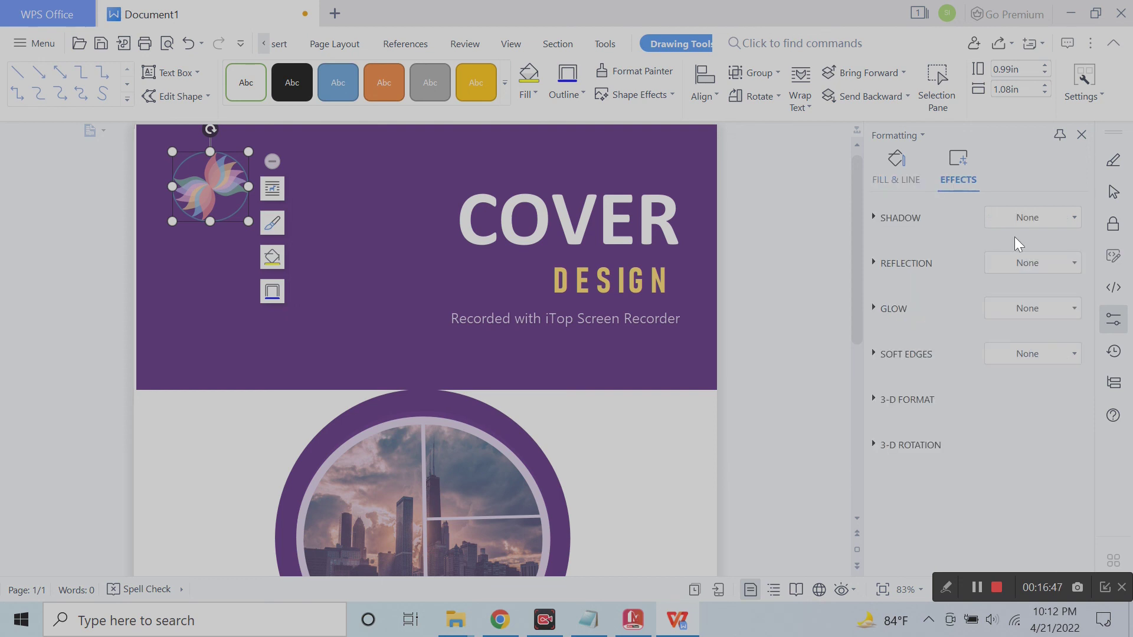
click(1033, 217)
click(1041, 308)
drag(1042, 304, 1031, 303)
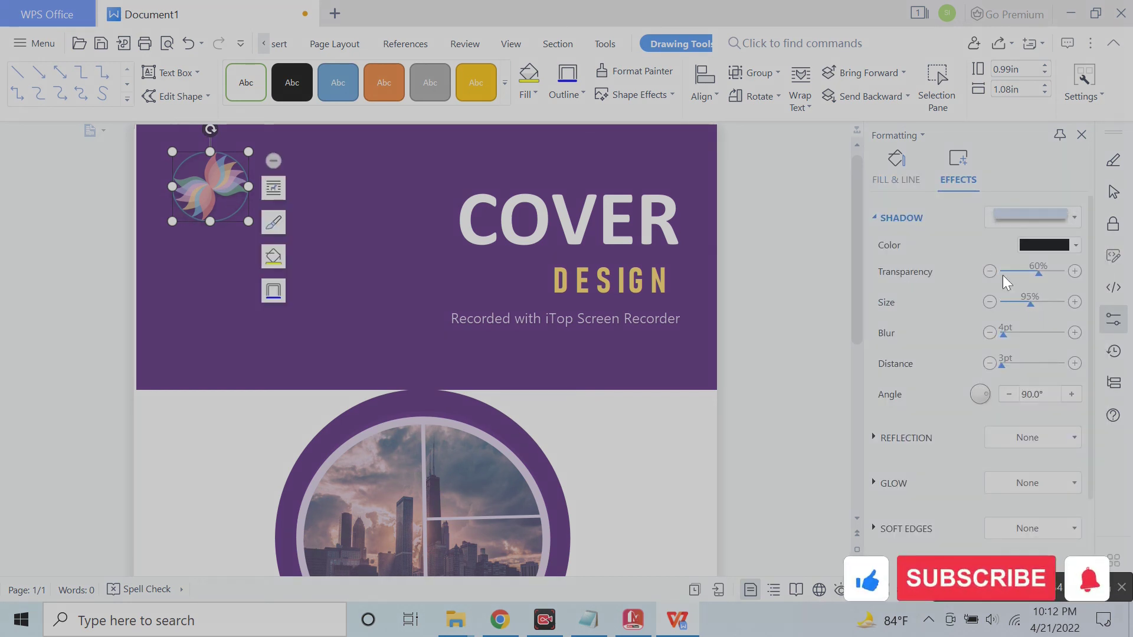
Give the logo circle a white 1.75 pt outline.
click(896, 172)
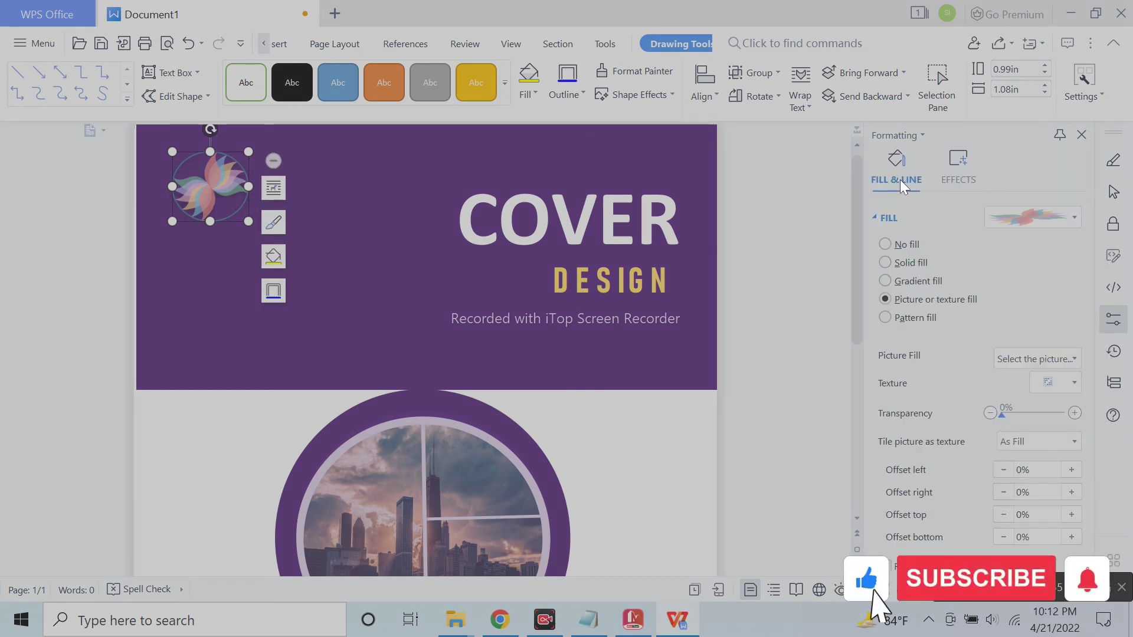
scroll(989, 429, down, 3)
scroll(1003, 413, down, 3)
click(1043, 391)
click(974, 223)
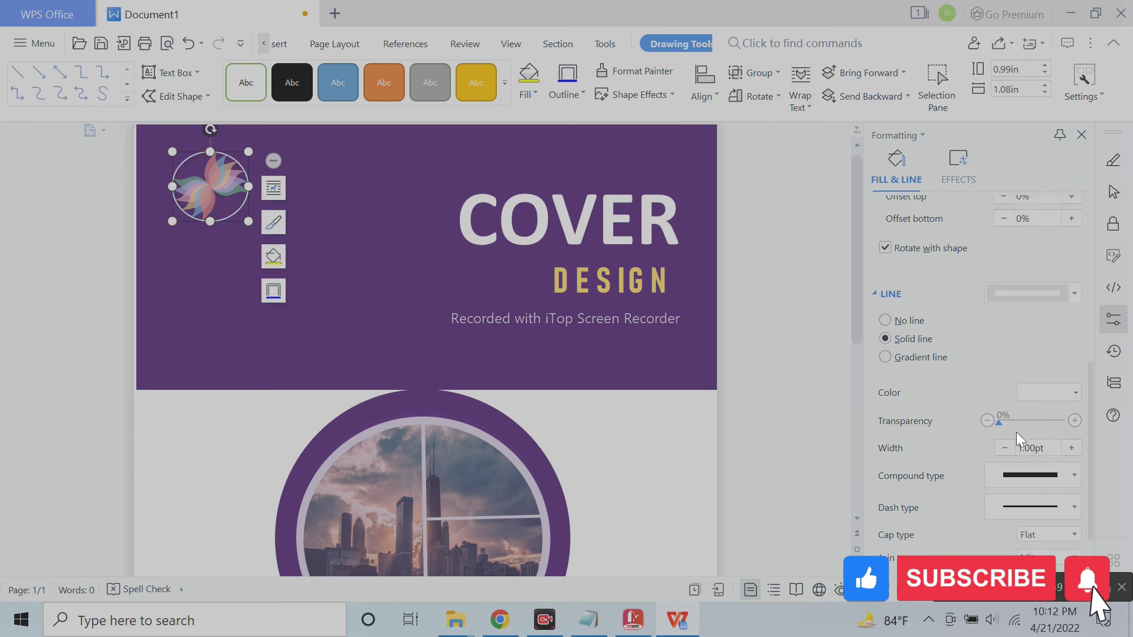
click(1071, 448)
click(1071, 448)
click(1071, 448)
Copy the DESIGN text box below the logo, shrink it, and set font size 9.
click(662, 397)
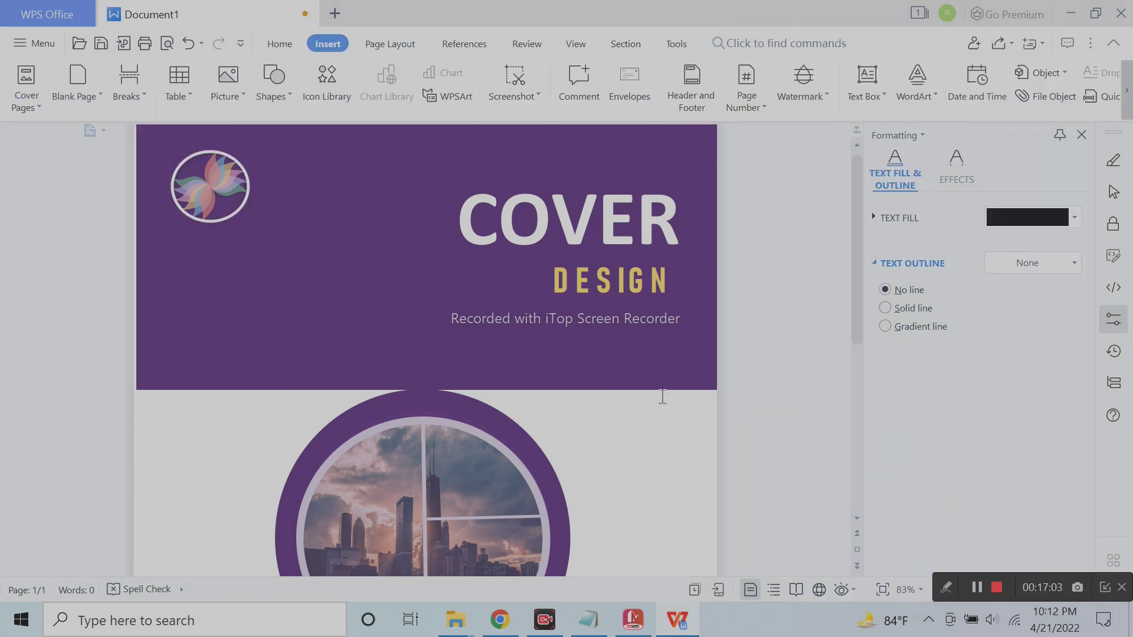
click(588, 291)
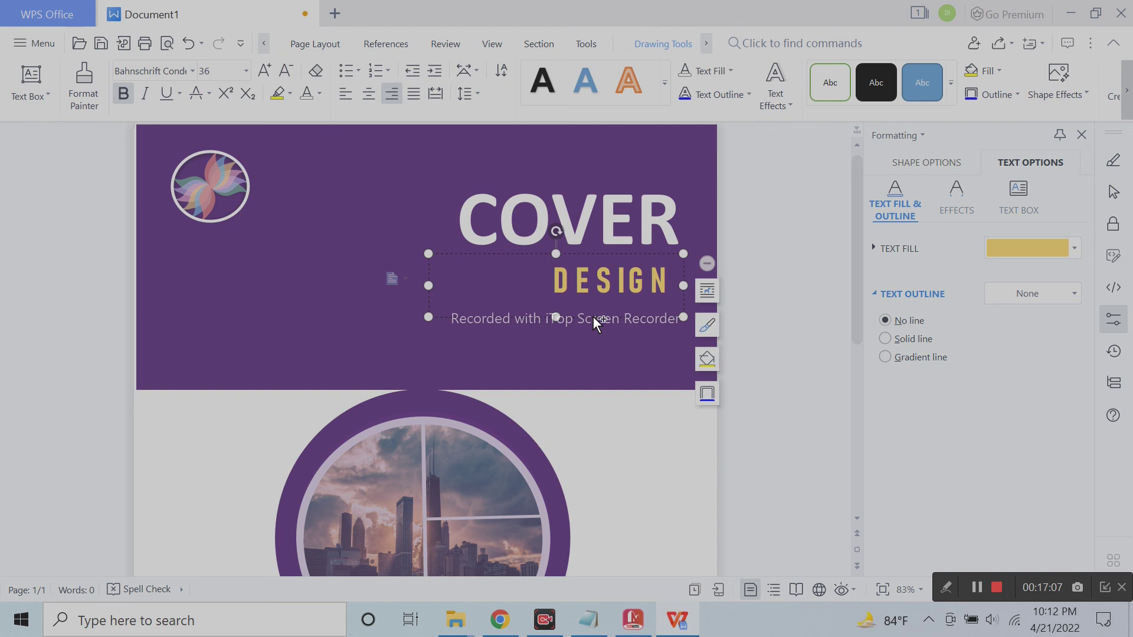
drag(593, 317, 331, 284)
drag(404, 285, 327, 242)
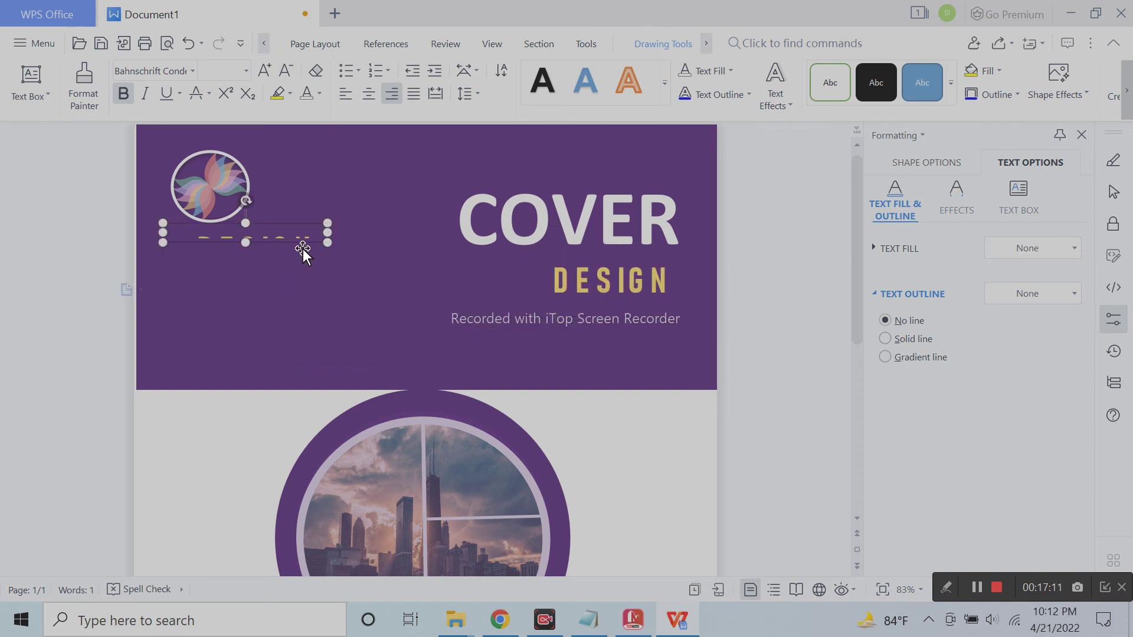
click(246, 70)
click(210, 183)
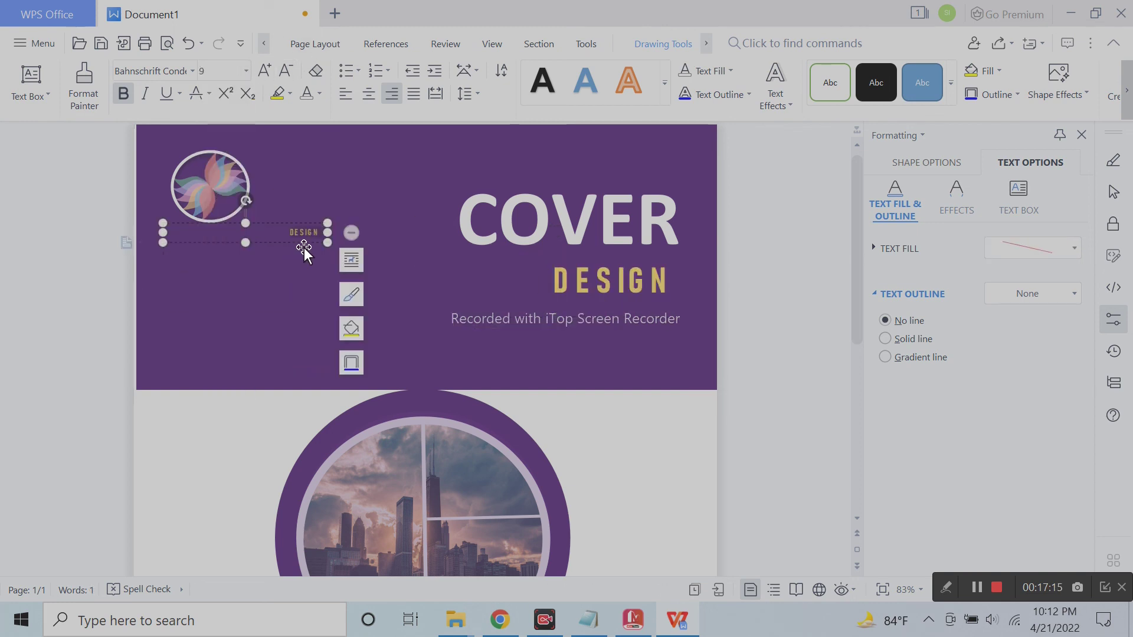
click(347, 93)
Replace the copied text with 'Logo Title here', centred beneath the logo.
key(BackSpace)
text(Logo)
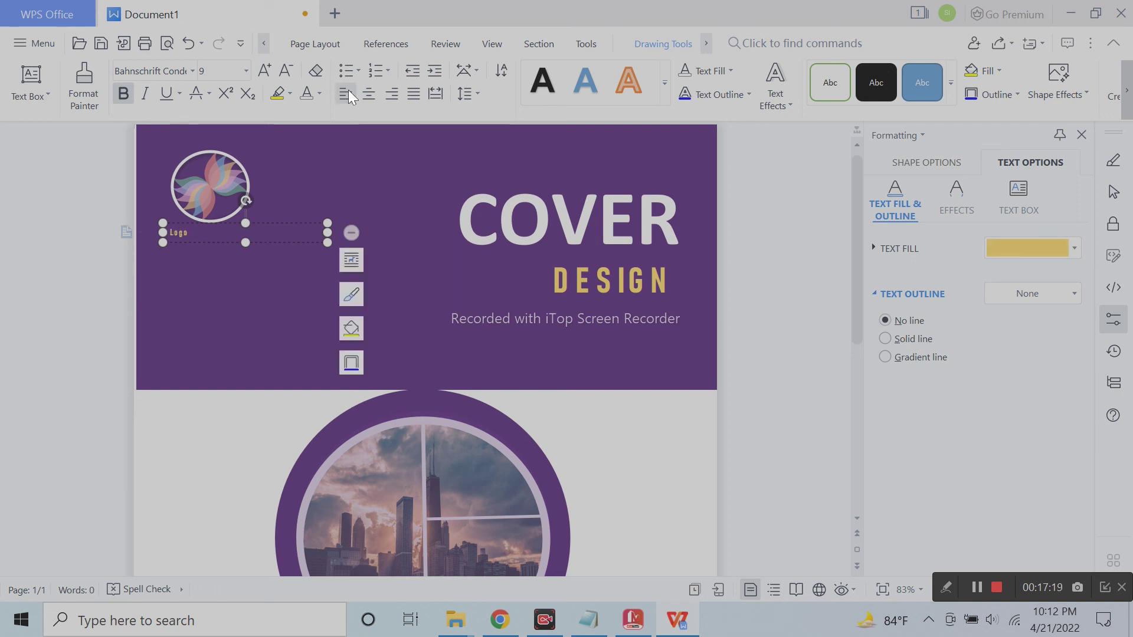
text( Title here)
key(ctrl+a)
click(374, 93)
drag(328, 233, 258, 232)
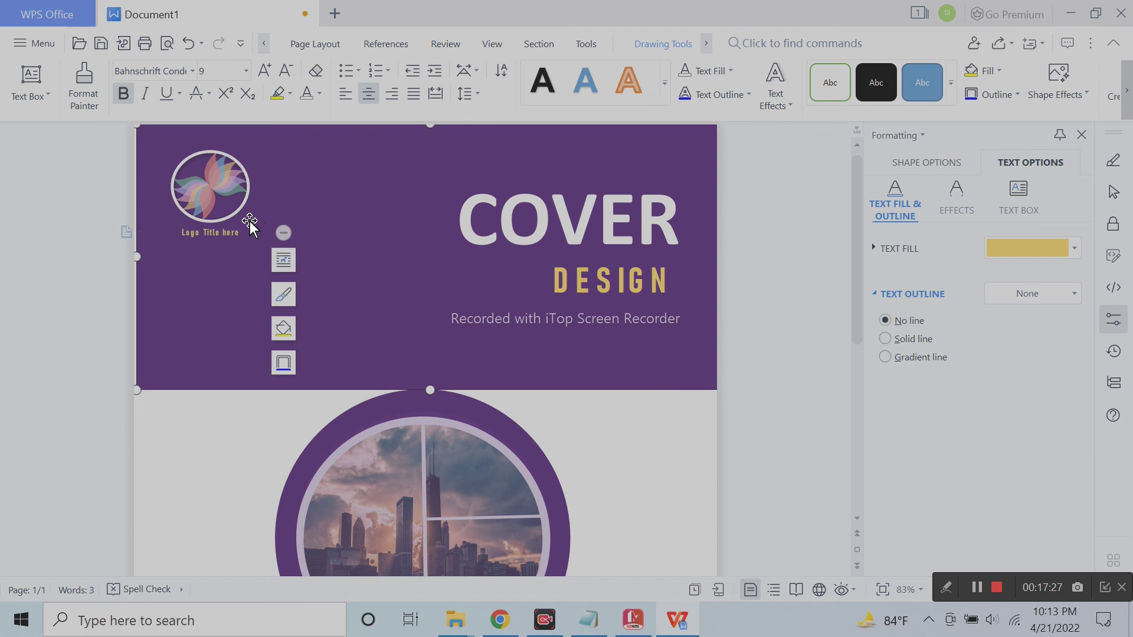
click(250, 220)
click(248, 227)
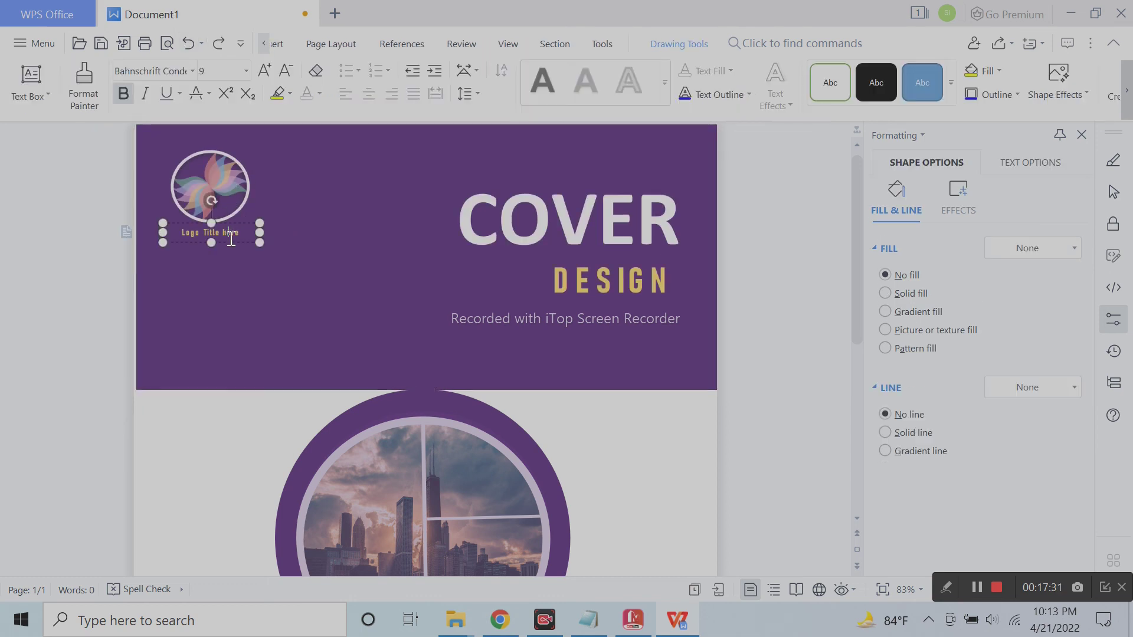
key(Escape)
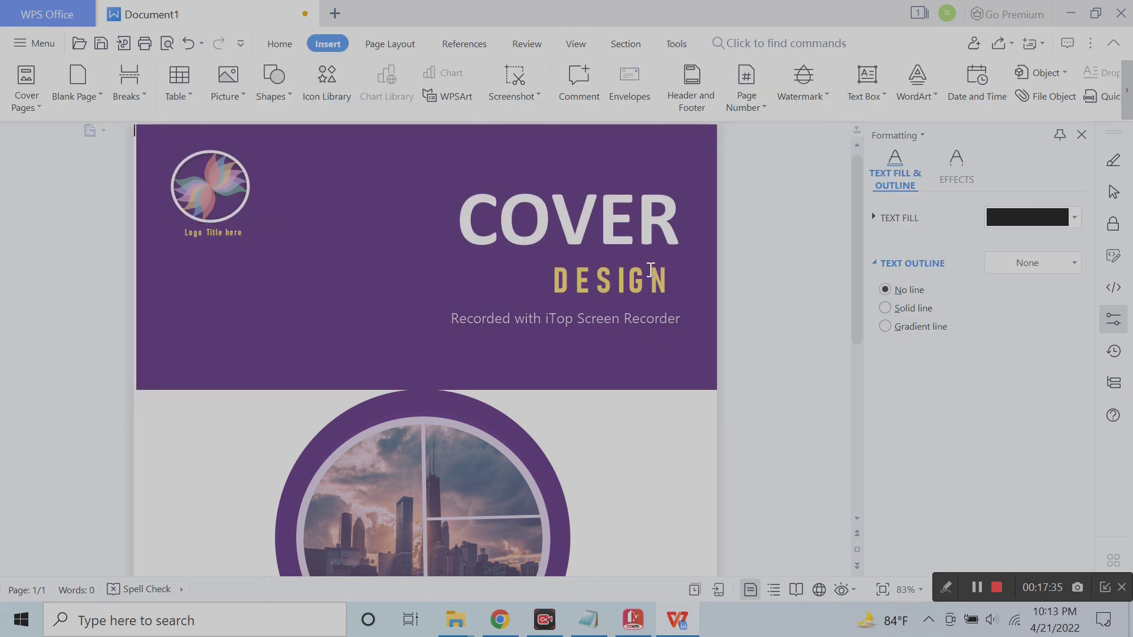
Undo the stray photo-circle change and nudge the COVER DESIGN title up two steps.
click(592, 345)
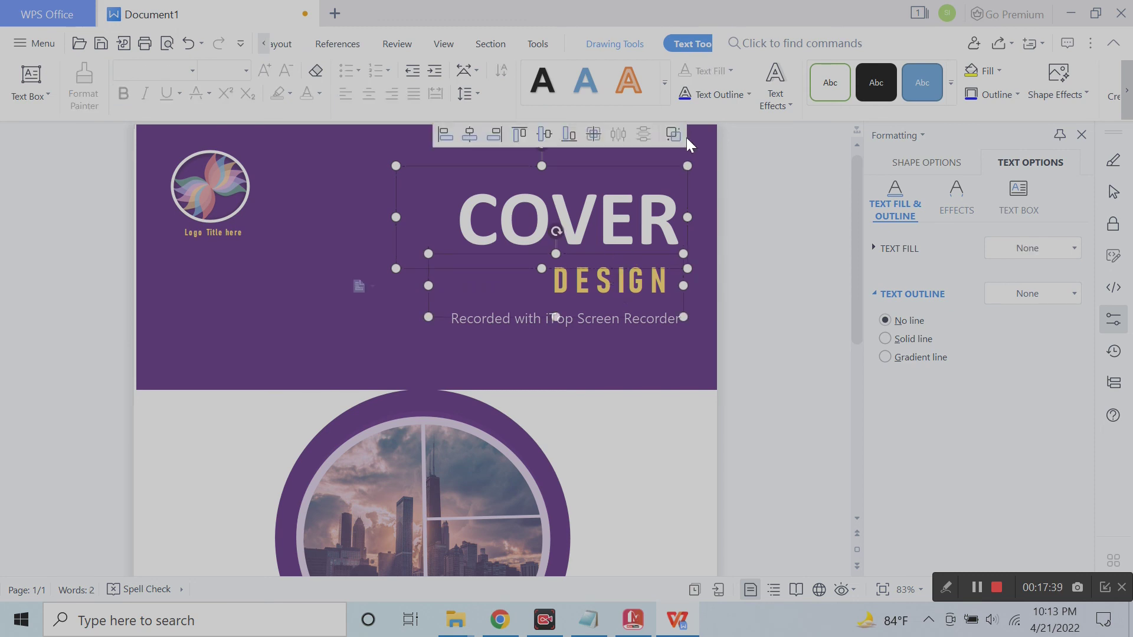
click(188, 43)
key(Up)
key(Up)
key(Up)
key(Up)
key(Up)
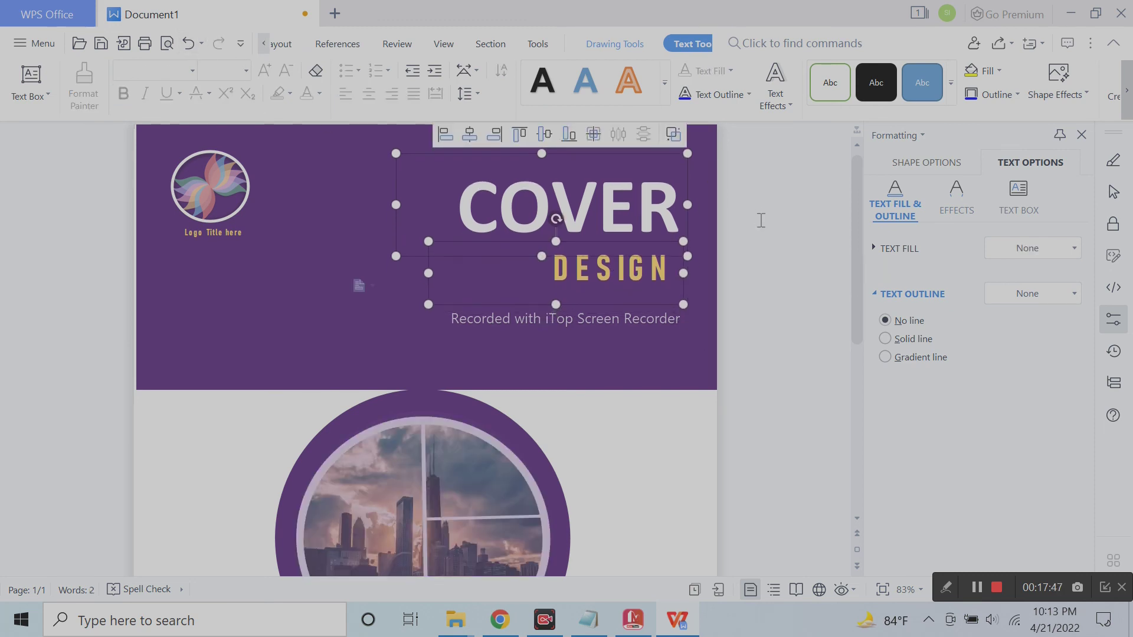
key(Up)
key(Up)
key(Up)
key(Up)
key(Up)
key(Up)
key(Up)
key(Up)
key(Up)
key(Up)
click(609, 216)
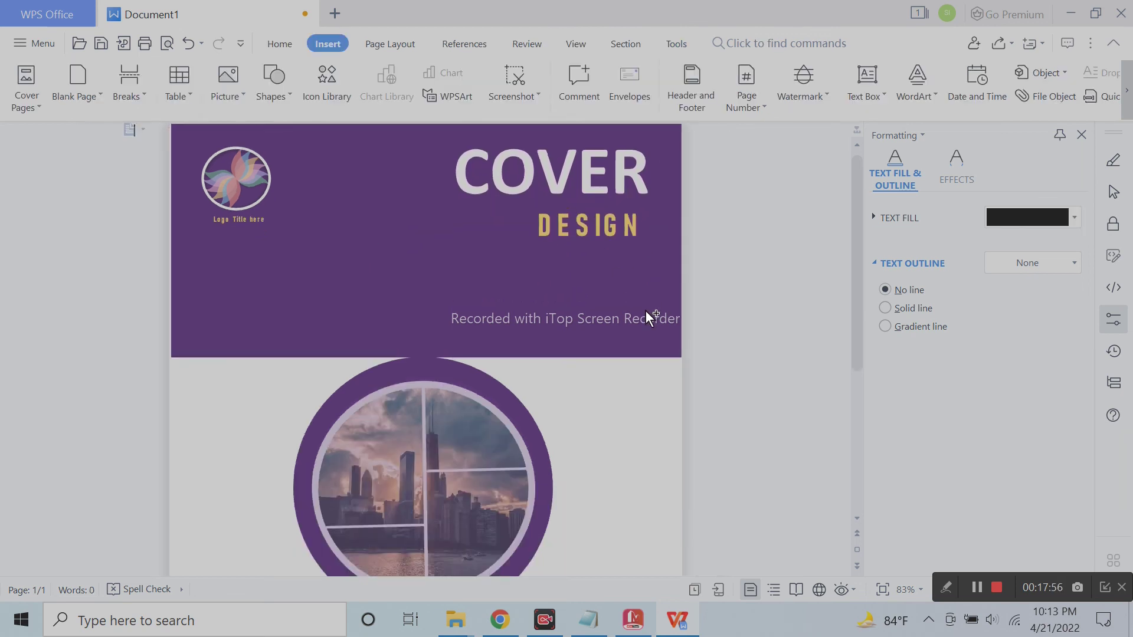
ctrl+scroll(645, 310, down, 2)
ctrl+scroll(601, 331, down, 2)
ctrl+scroll(519, 321, up, 3)
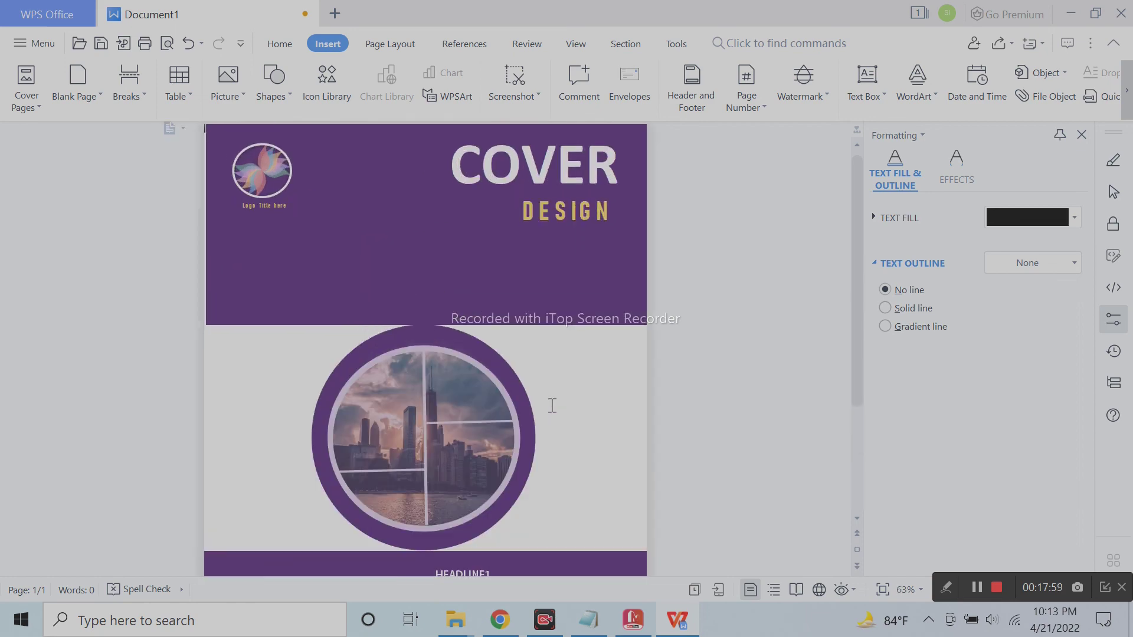
ctrl+scroll(551, 405, down, 2)
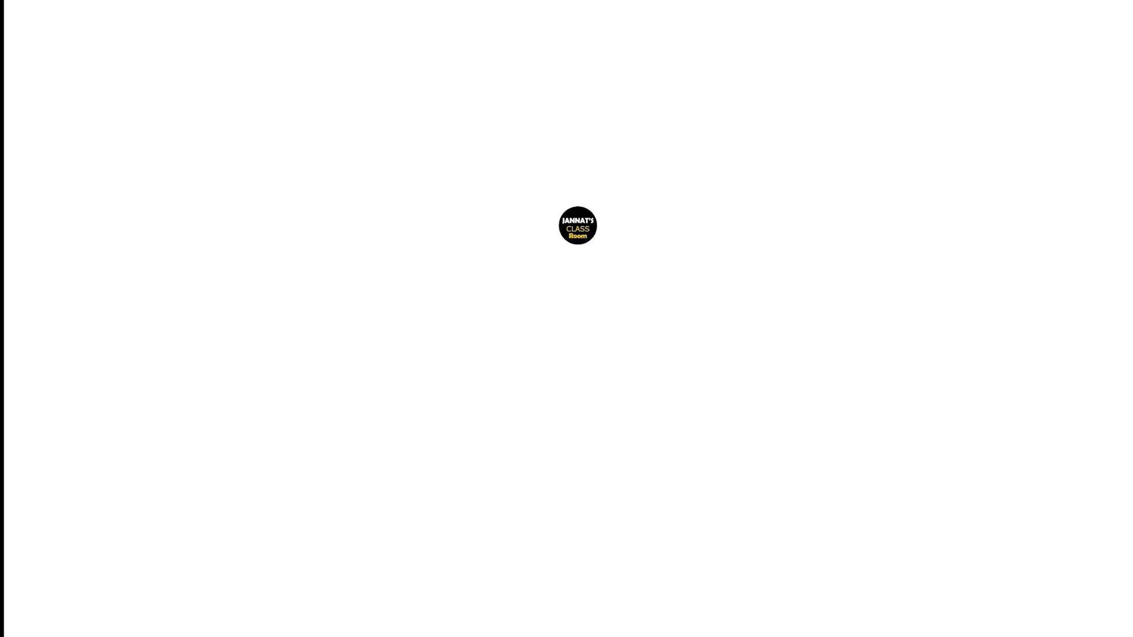